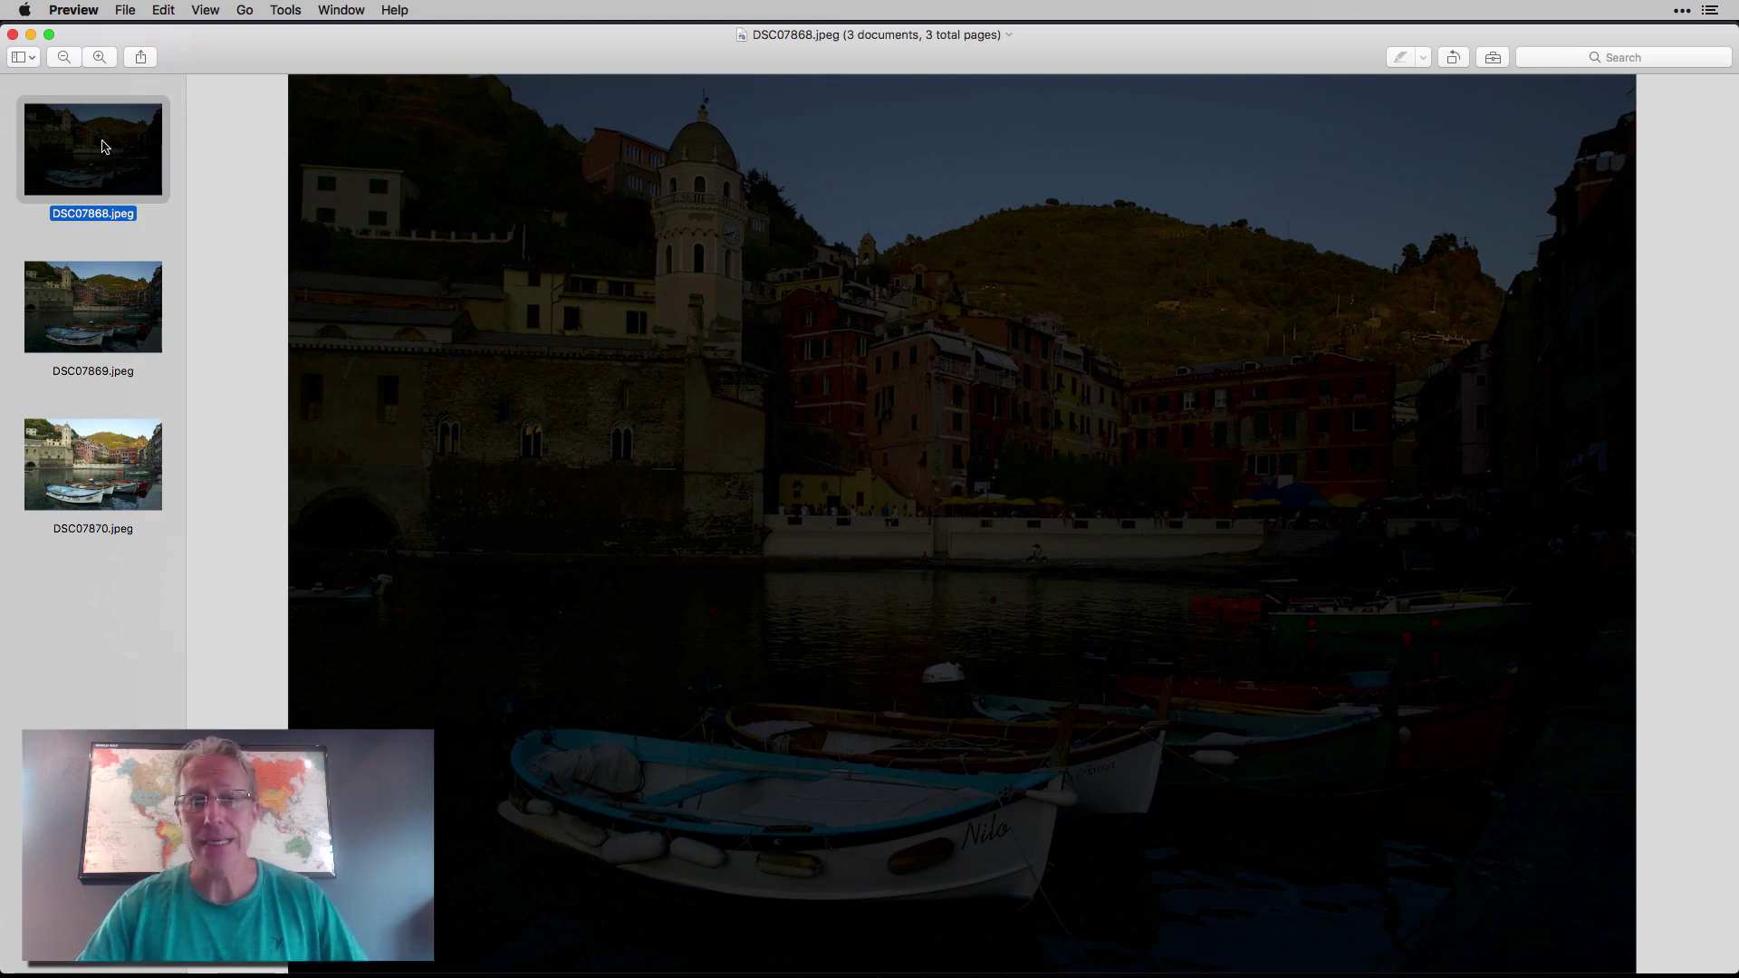
Flip through the three bracketed exposures in Preview, ending on the brightest, DSC07870.jpeg.
key("Down")
key("Down")
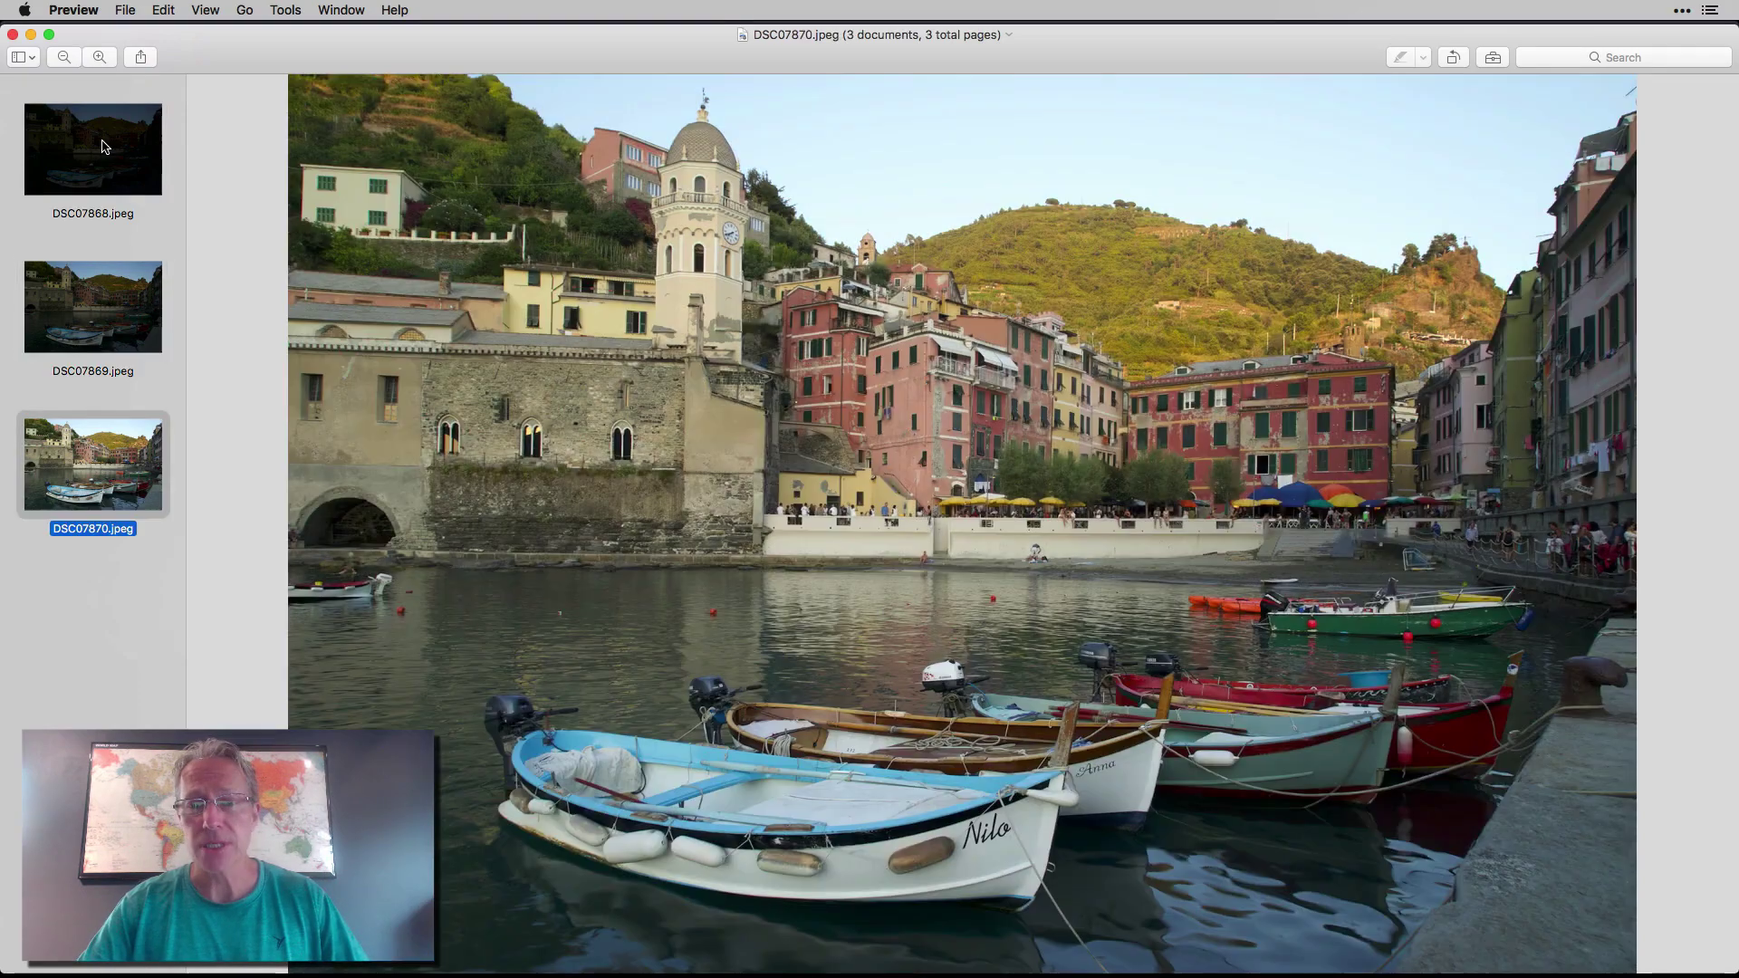
key("Up")
key("Up")
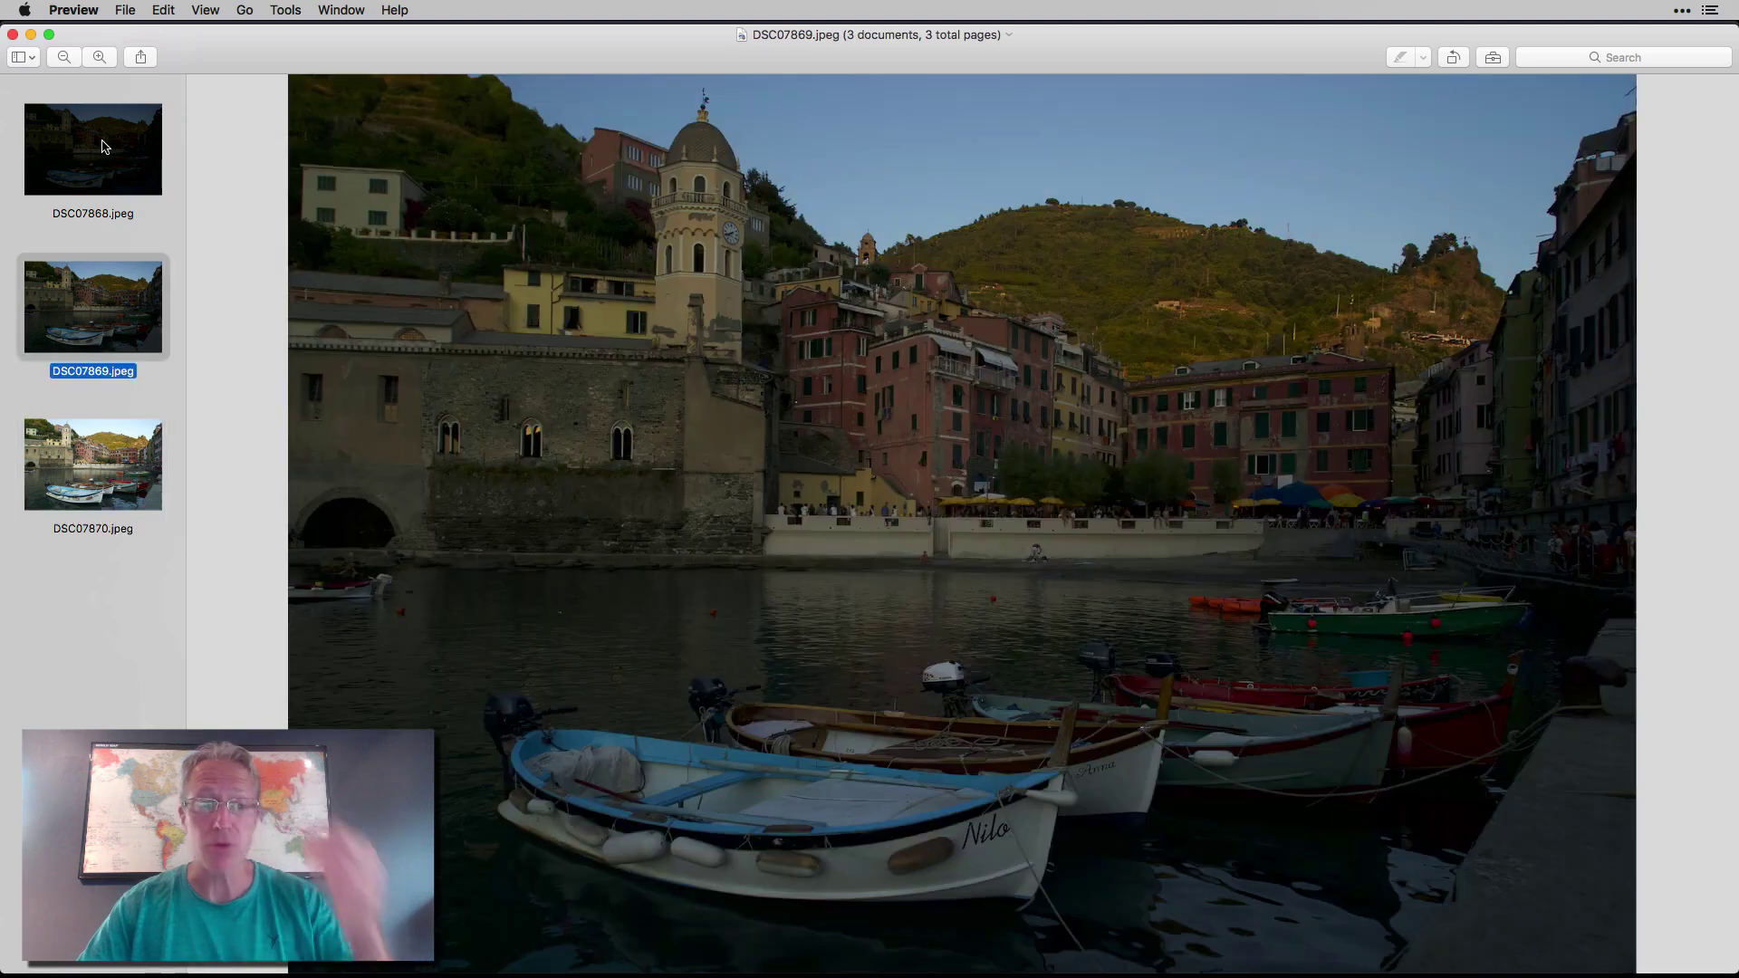
key("Down")
key("Down")
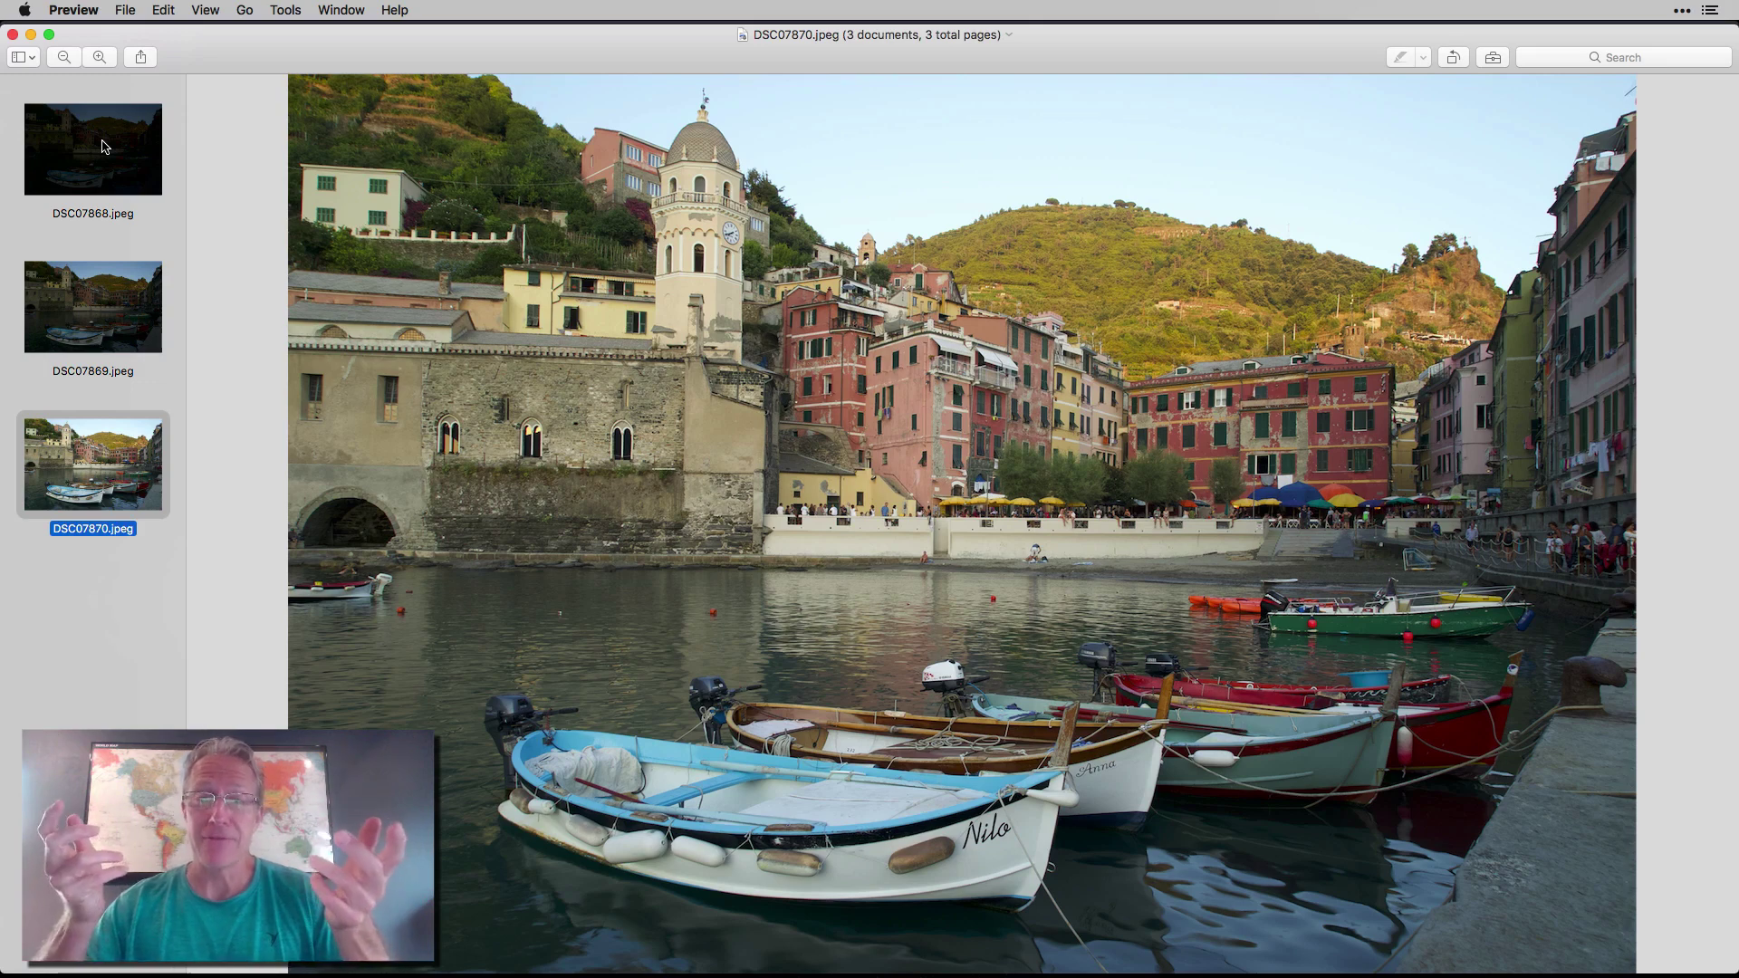
key("Up")
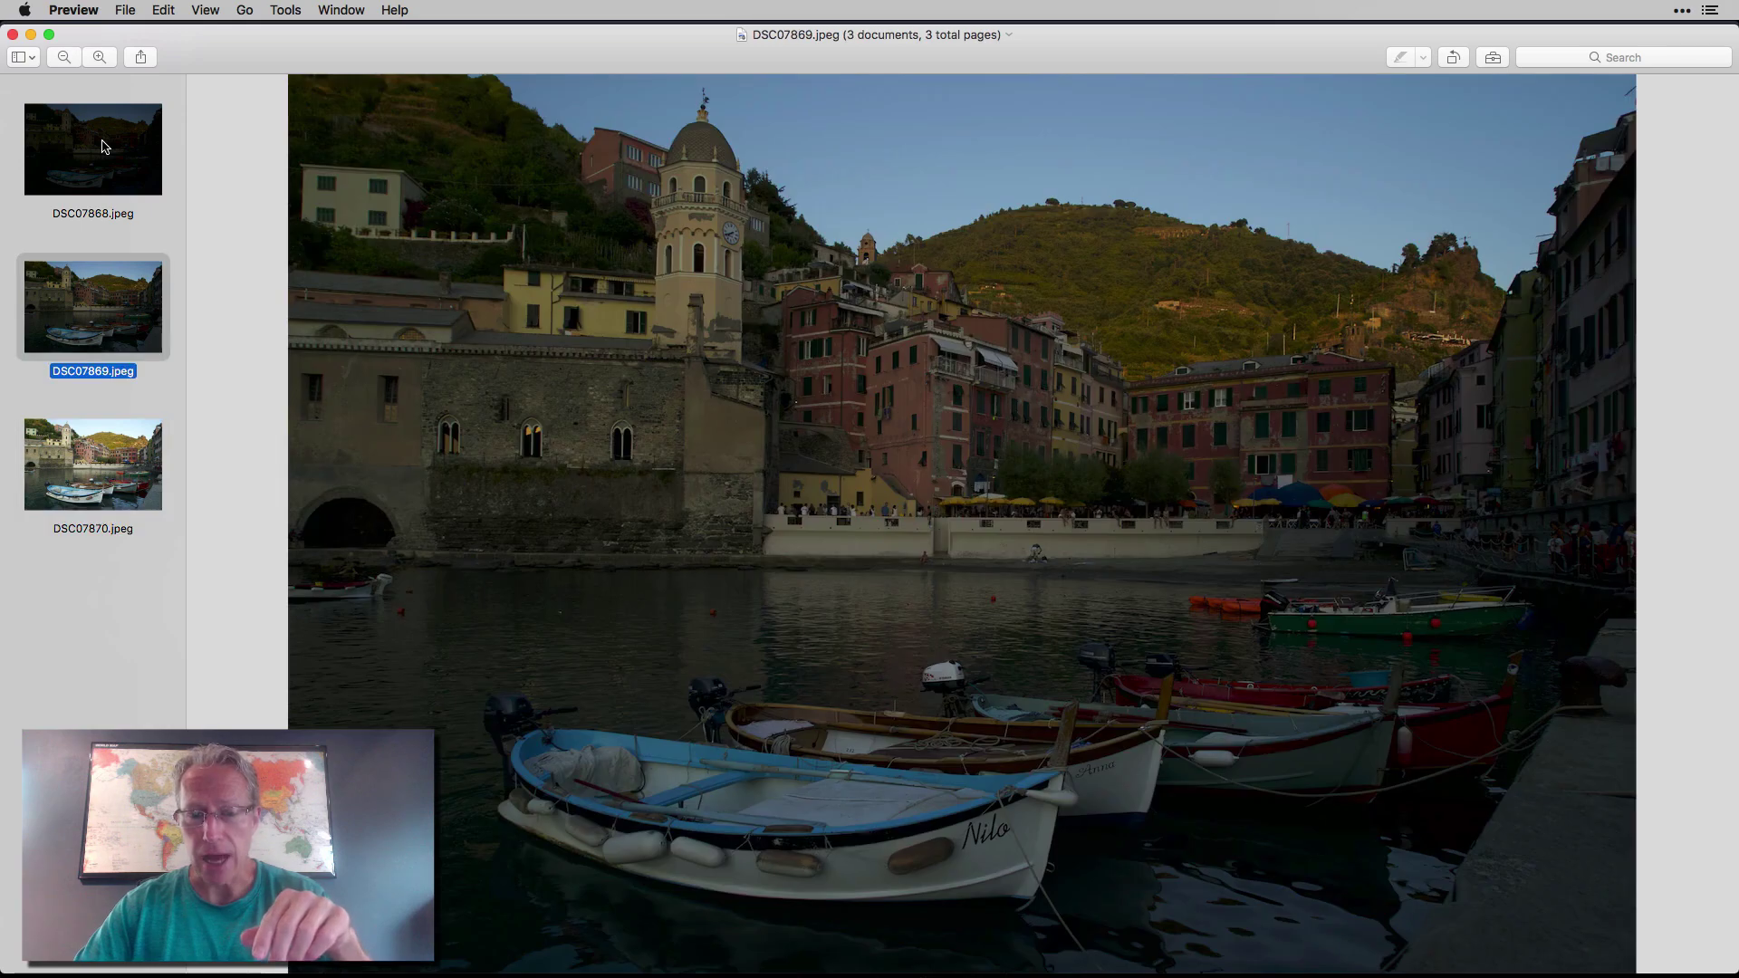
key("Down")
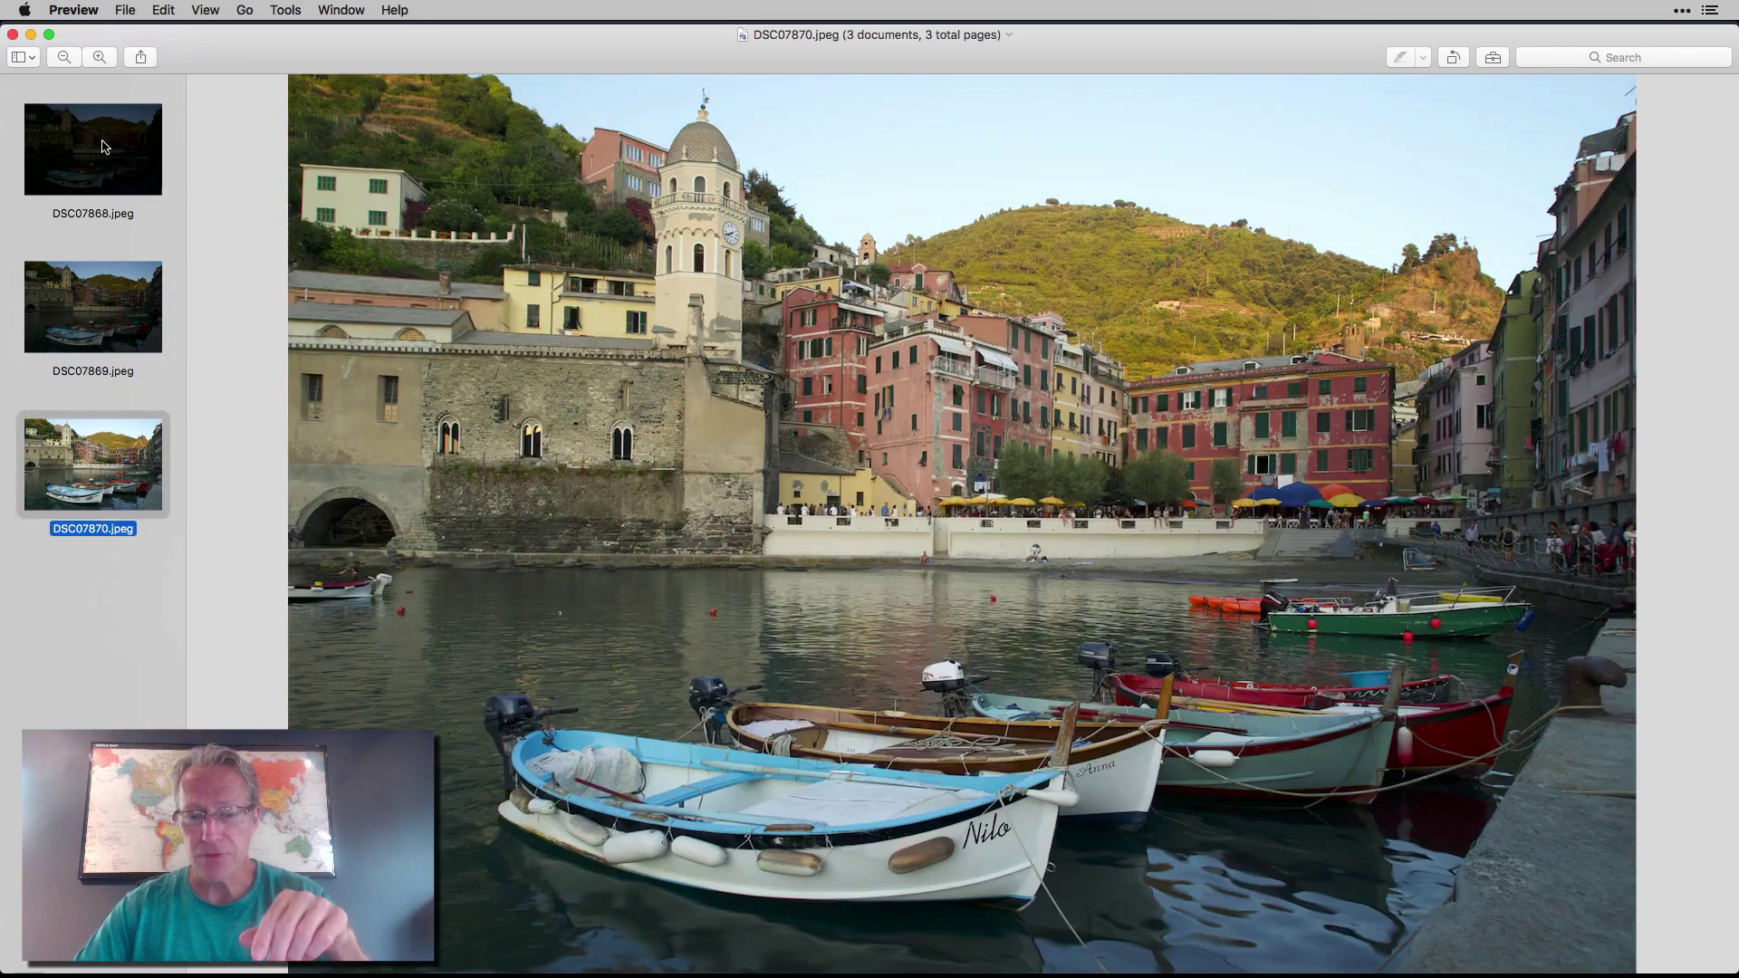
Close Preview, then toggle Show Original twice to compare the edited HDR with the original.
left_click(13, 36)
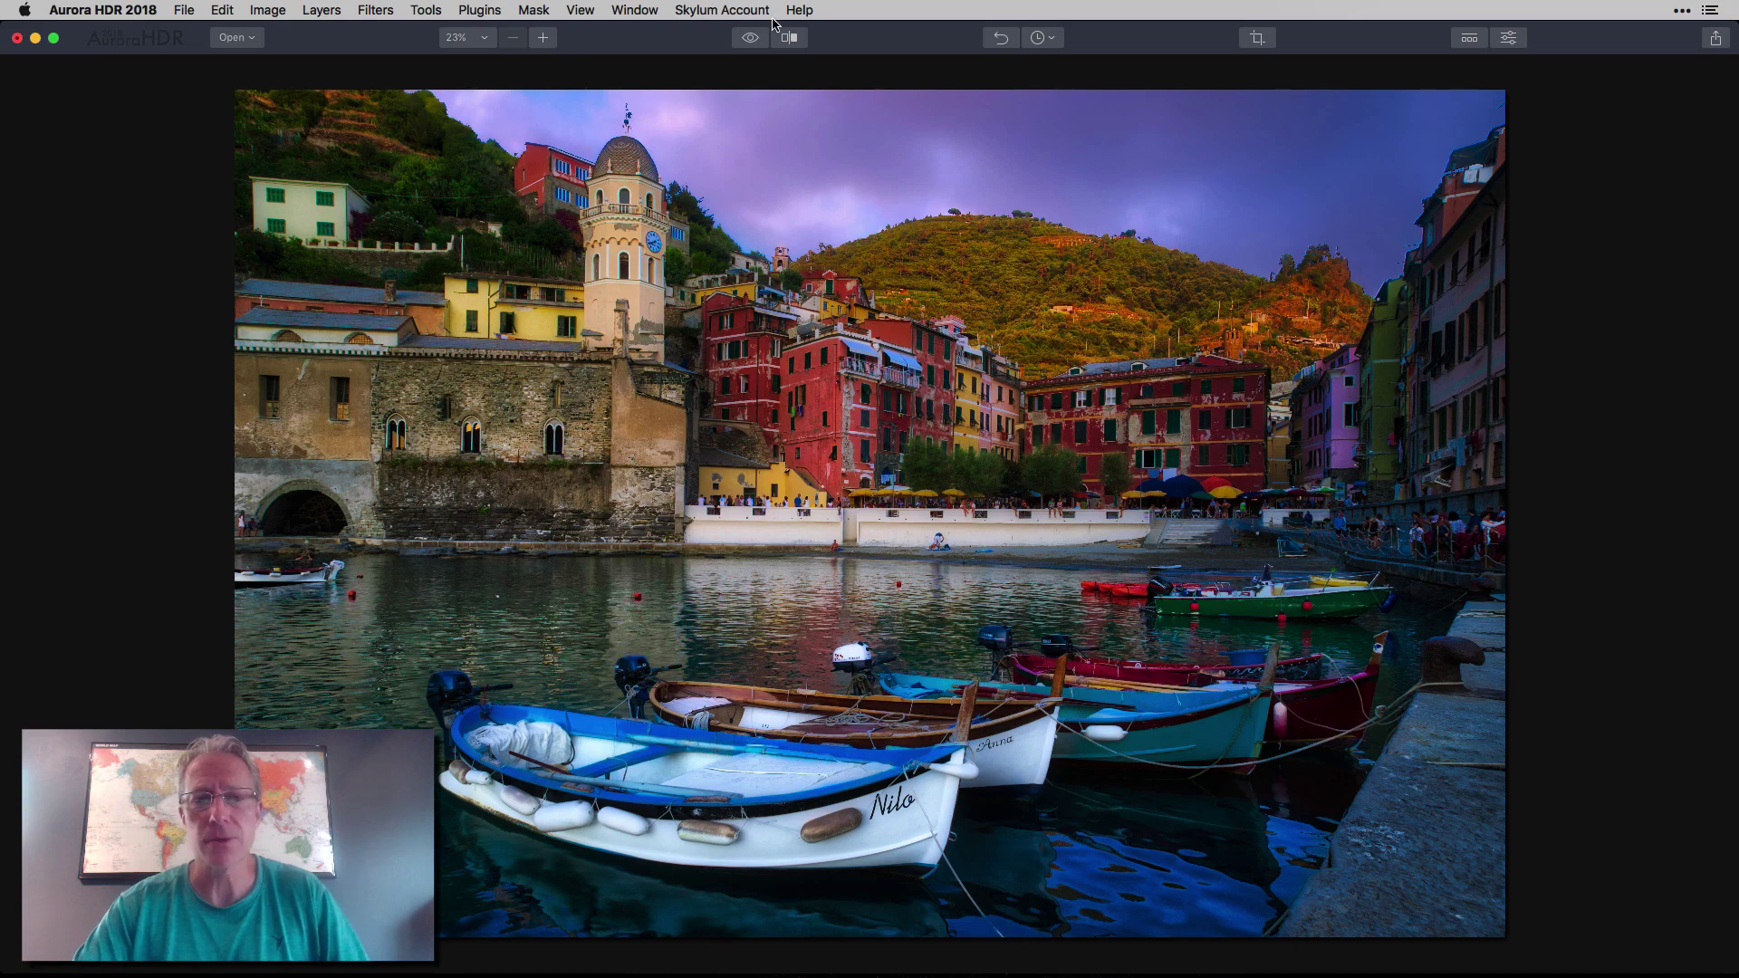
left_click(748, 40)
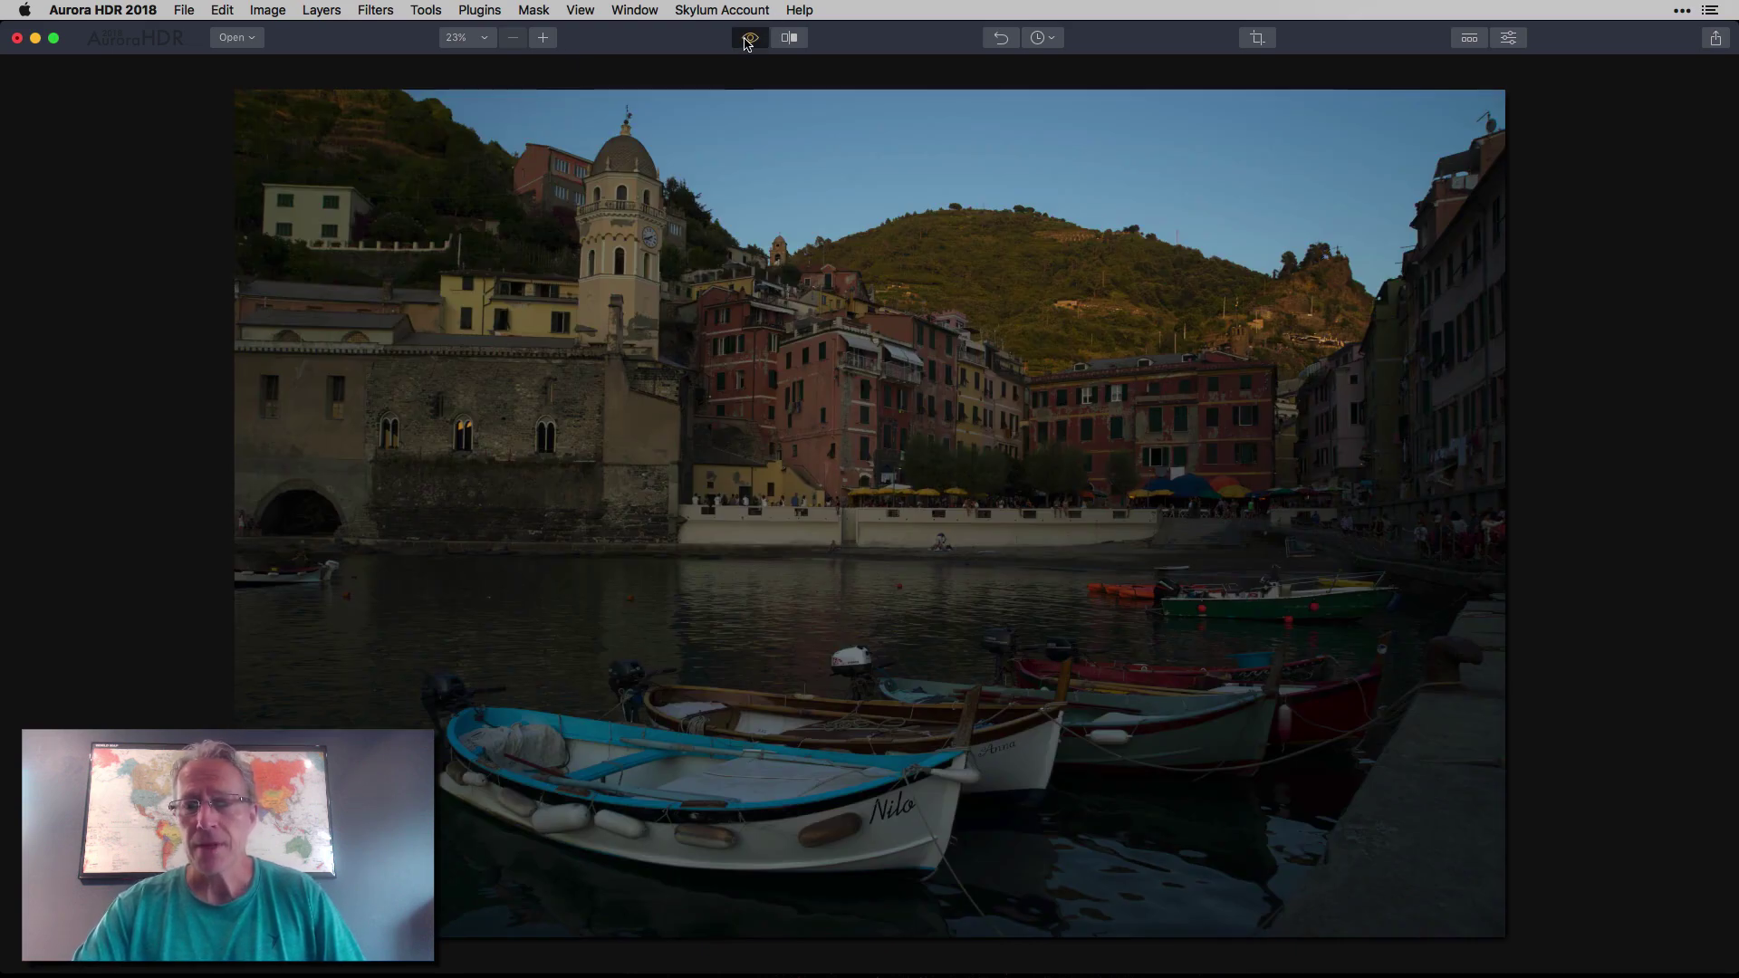
left_click(749, 40)
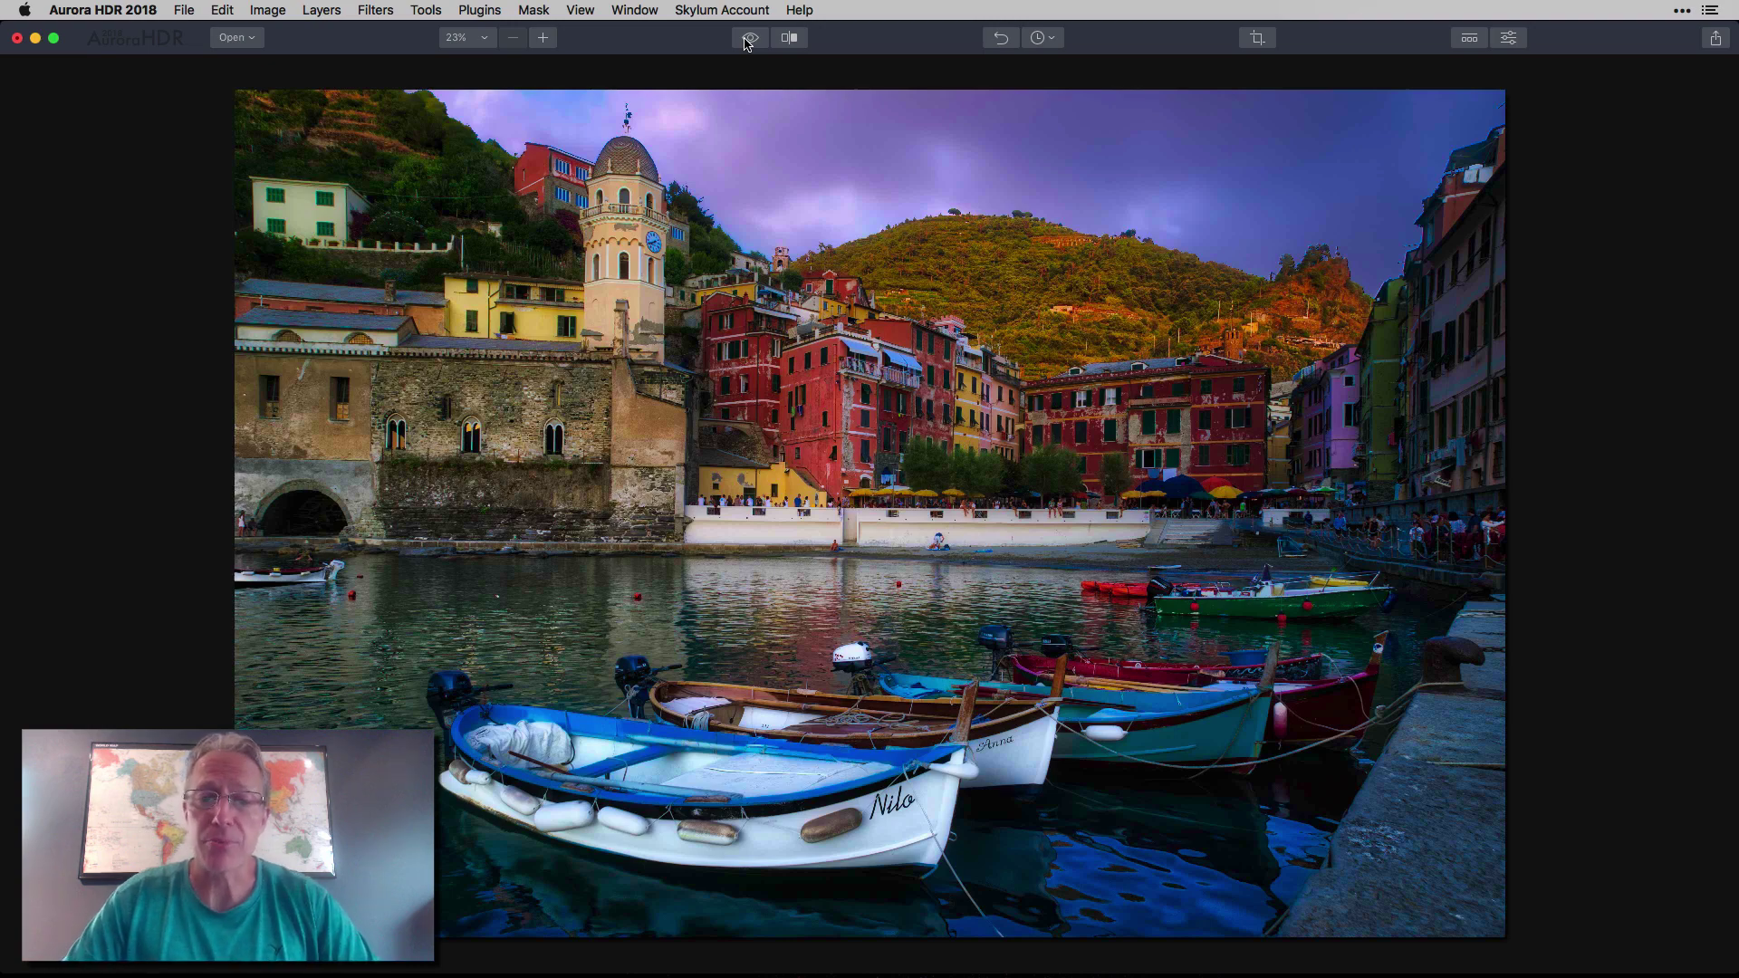
left_click(748, 40)
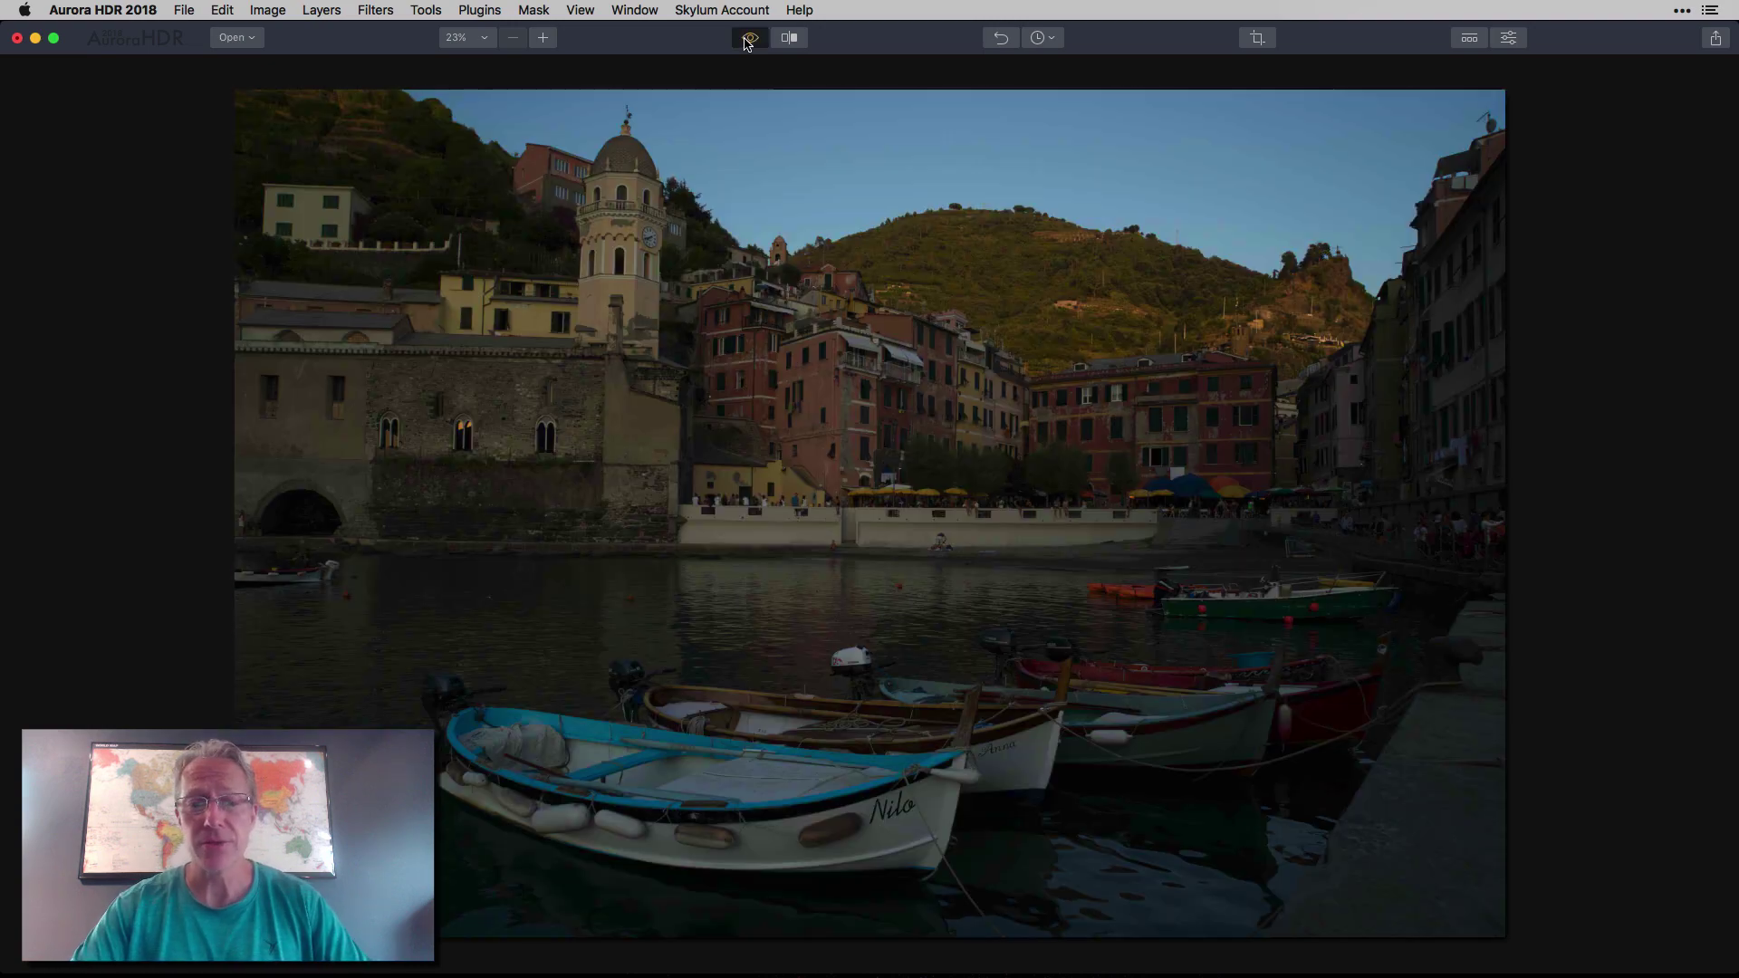
left_click(749, 39)
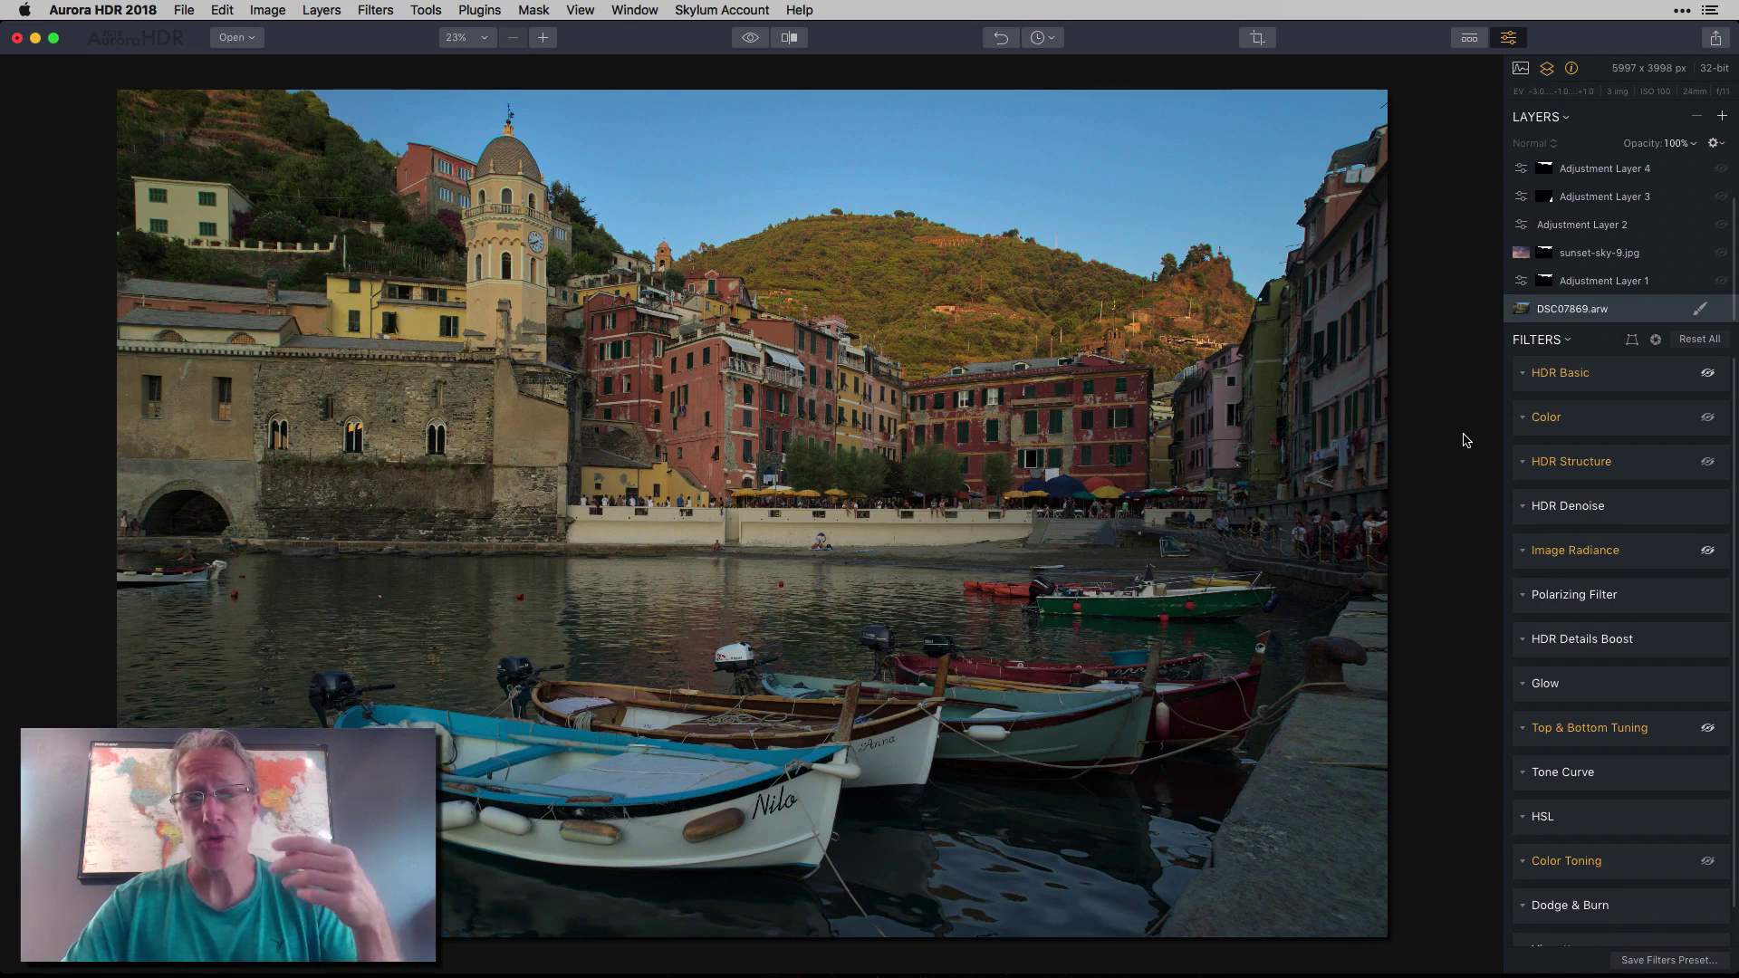
left_click(751, 40)
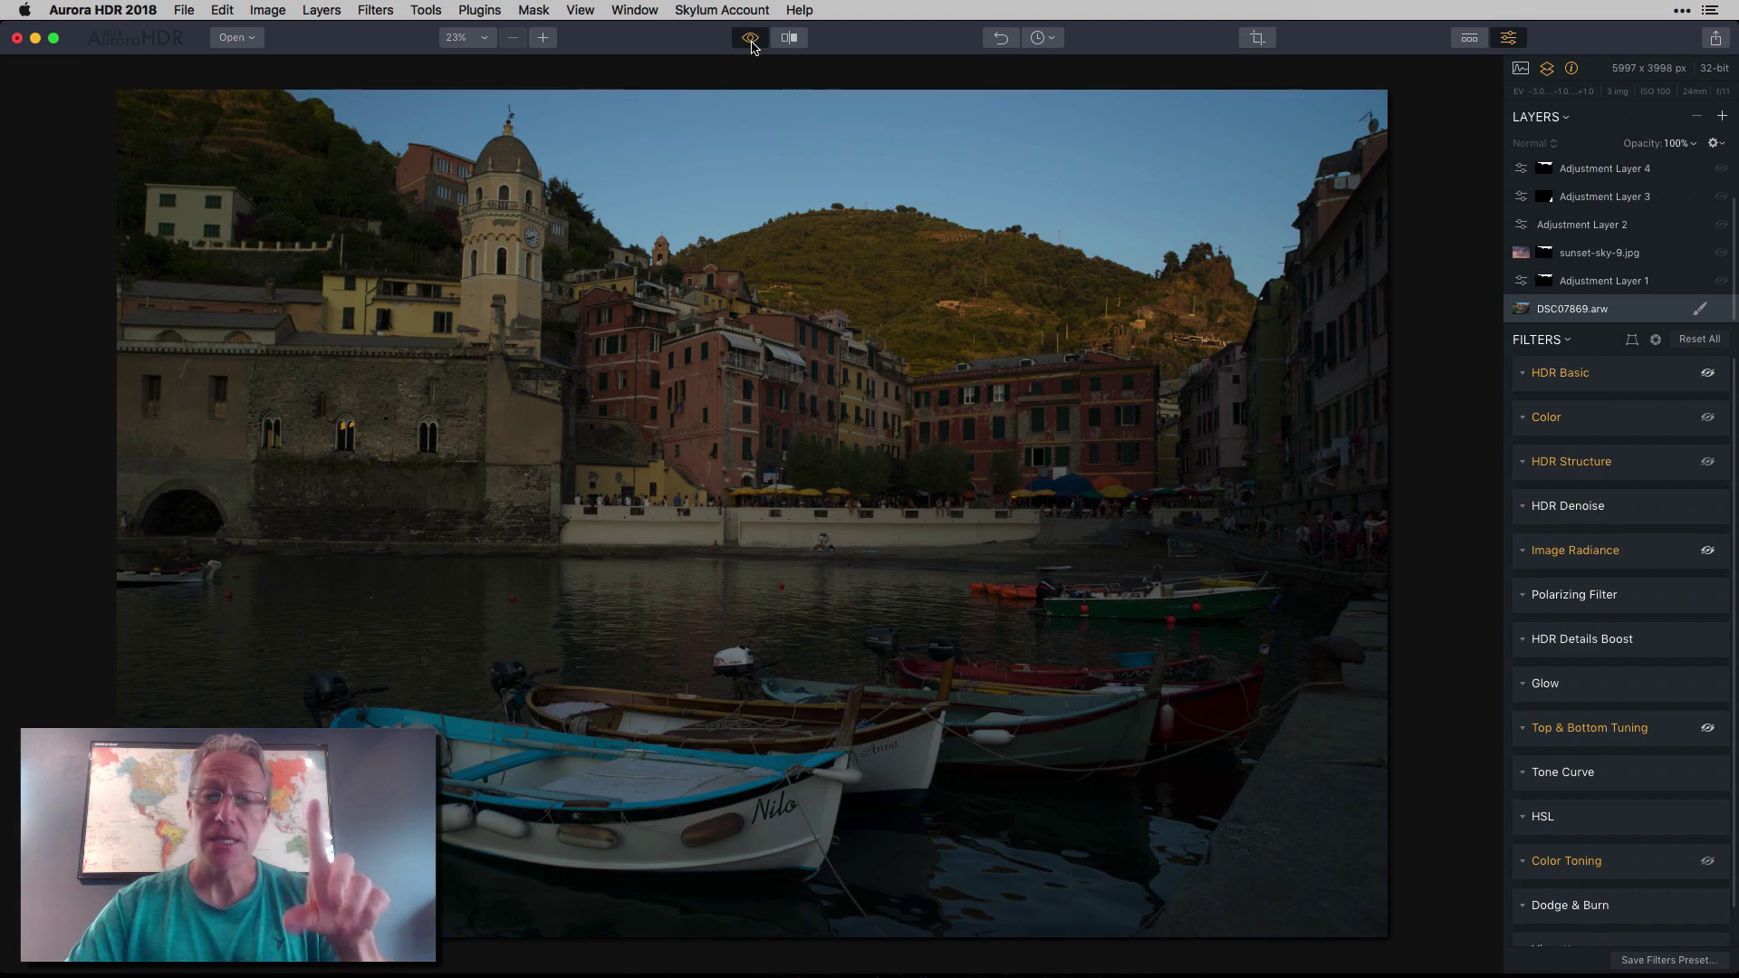
left_click(751, 40)
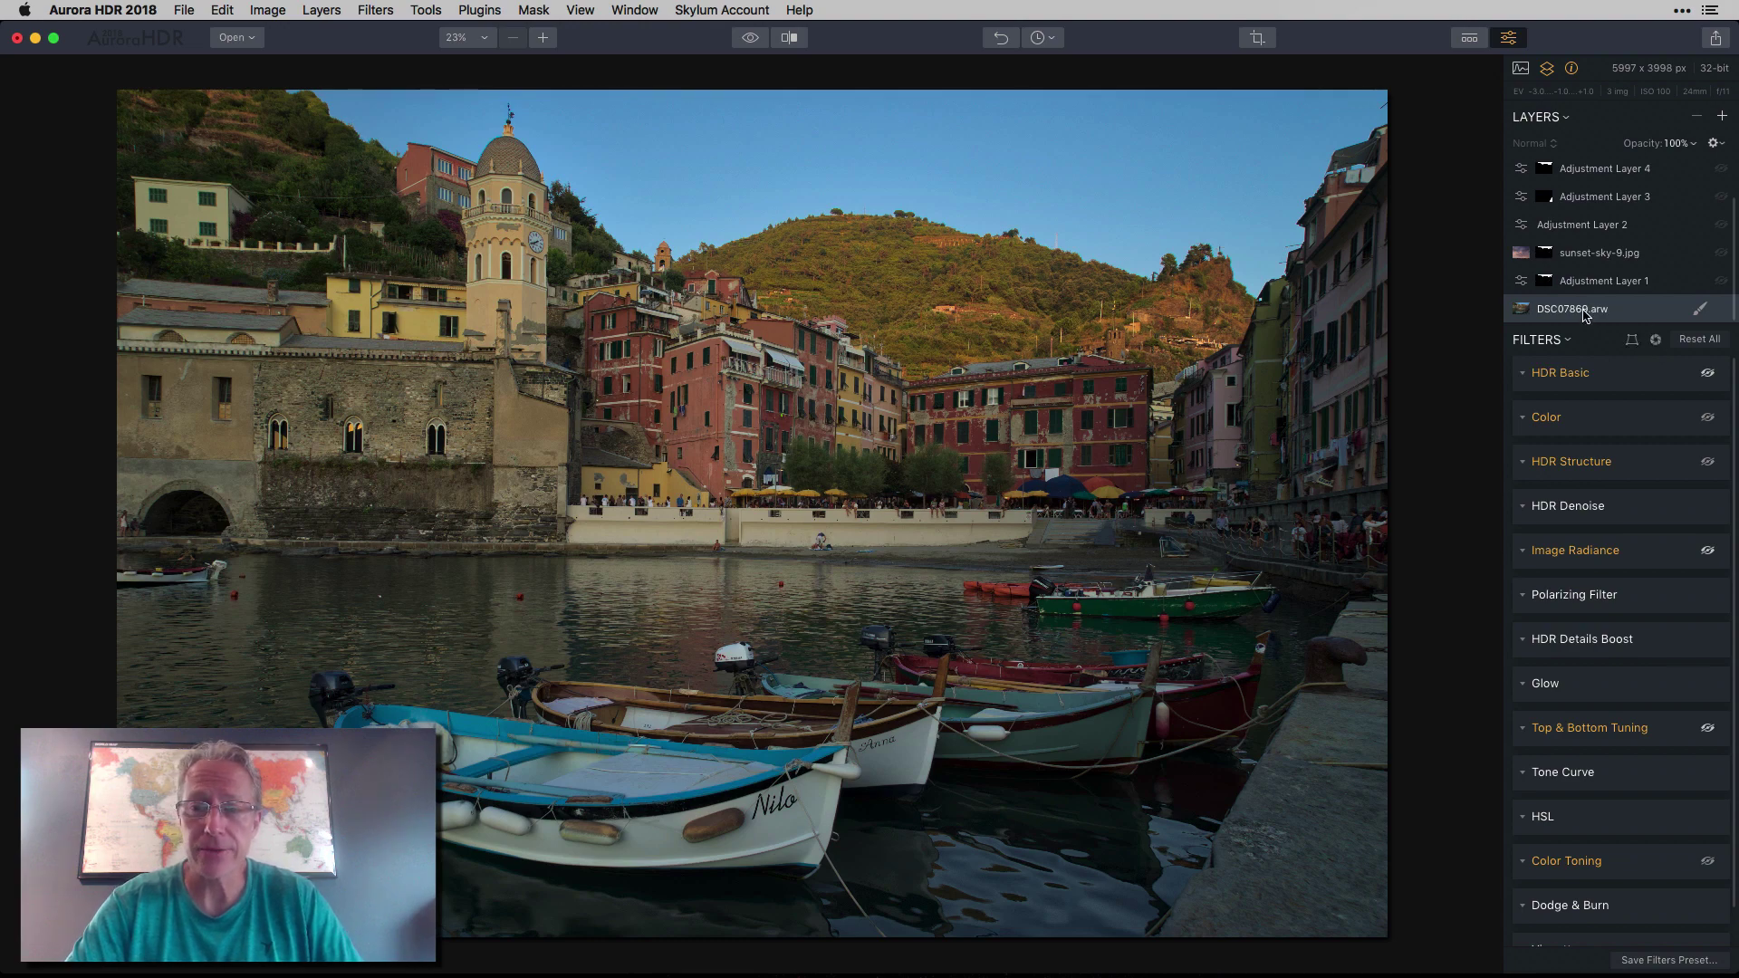
left_click(1656, 342)
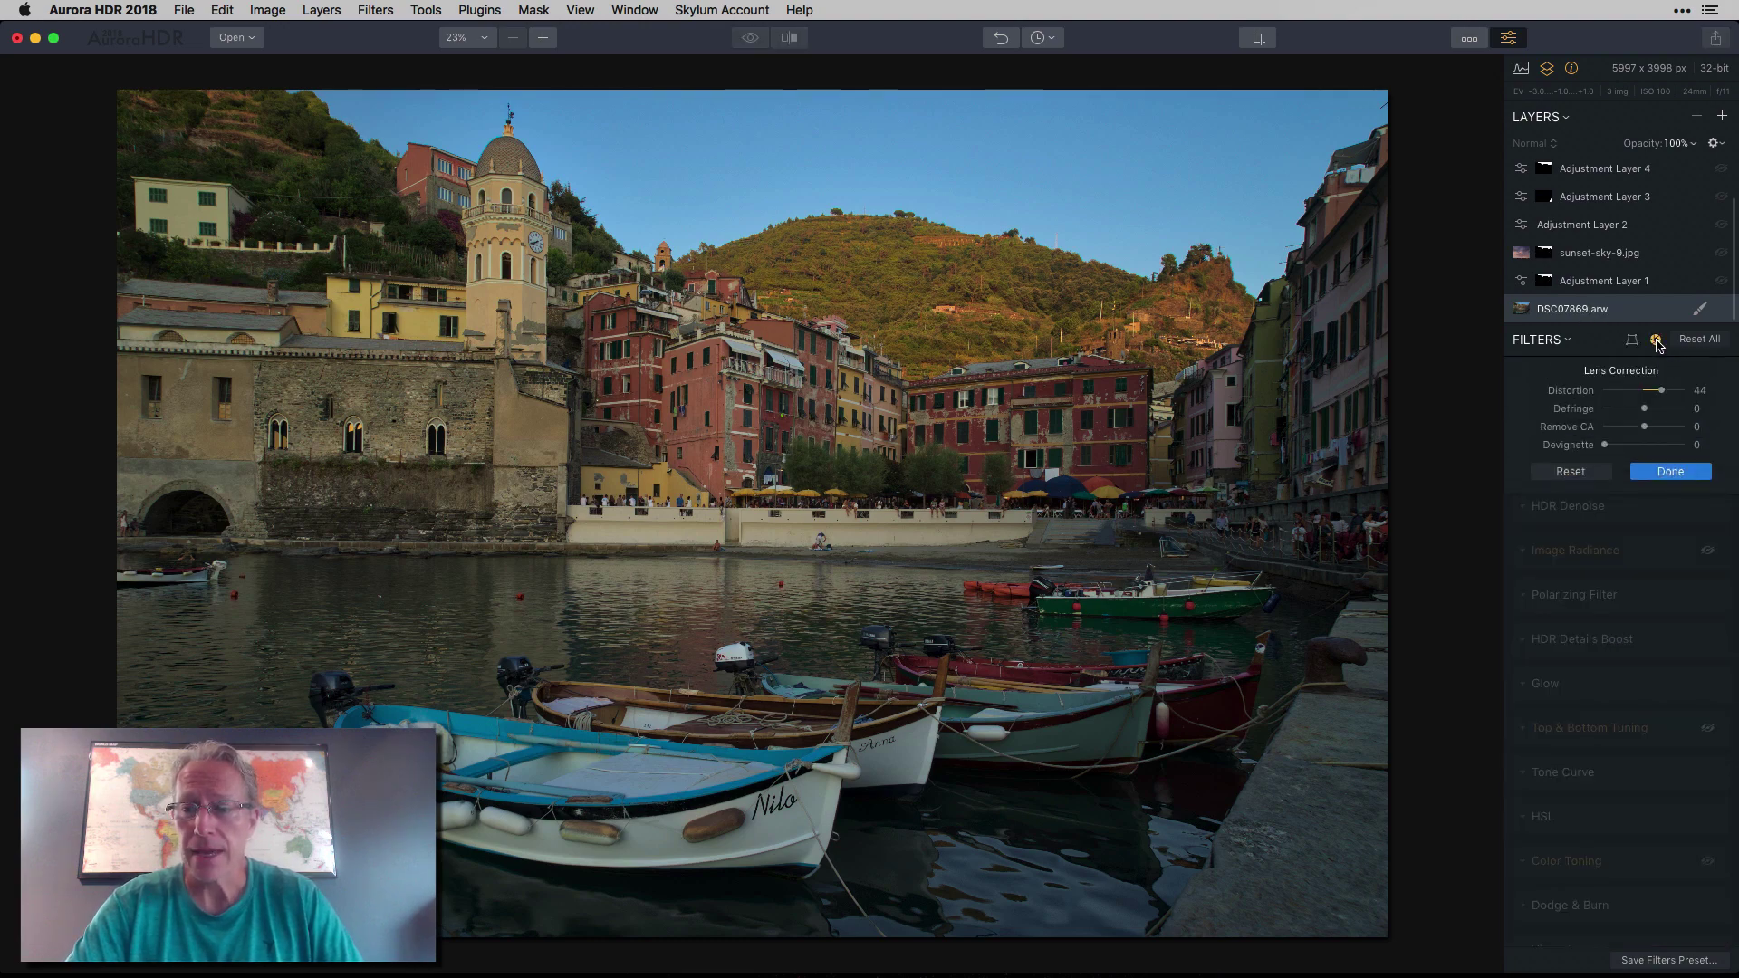
left_click(1665, 393)
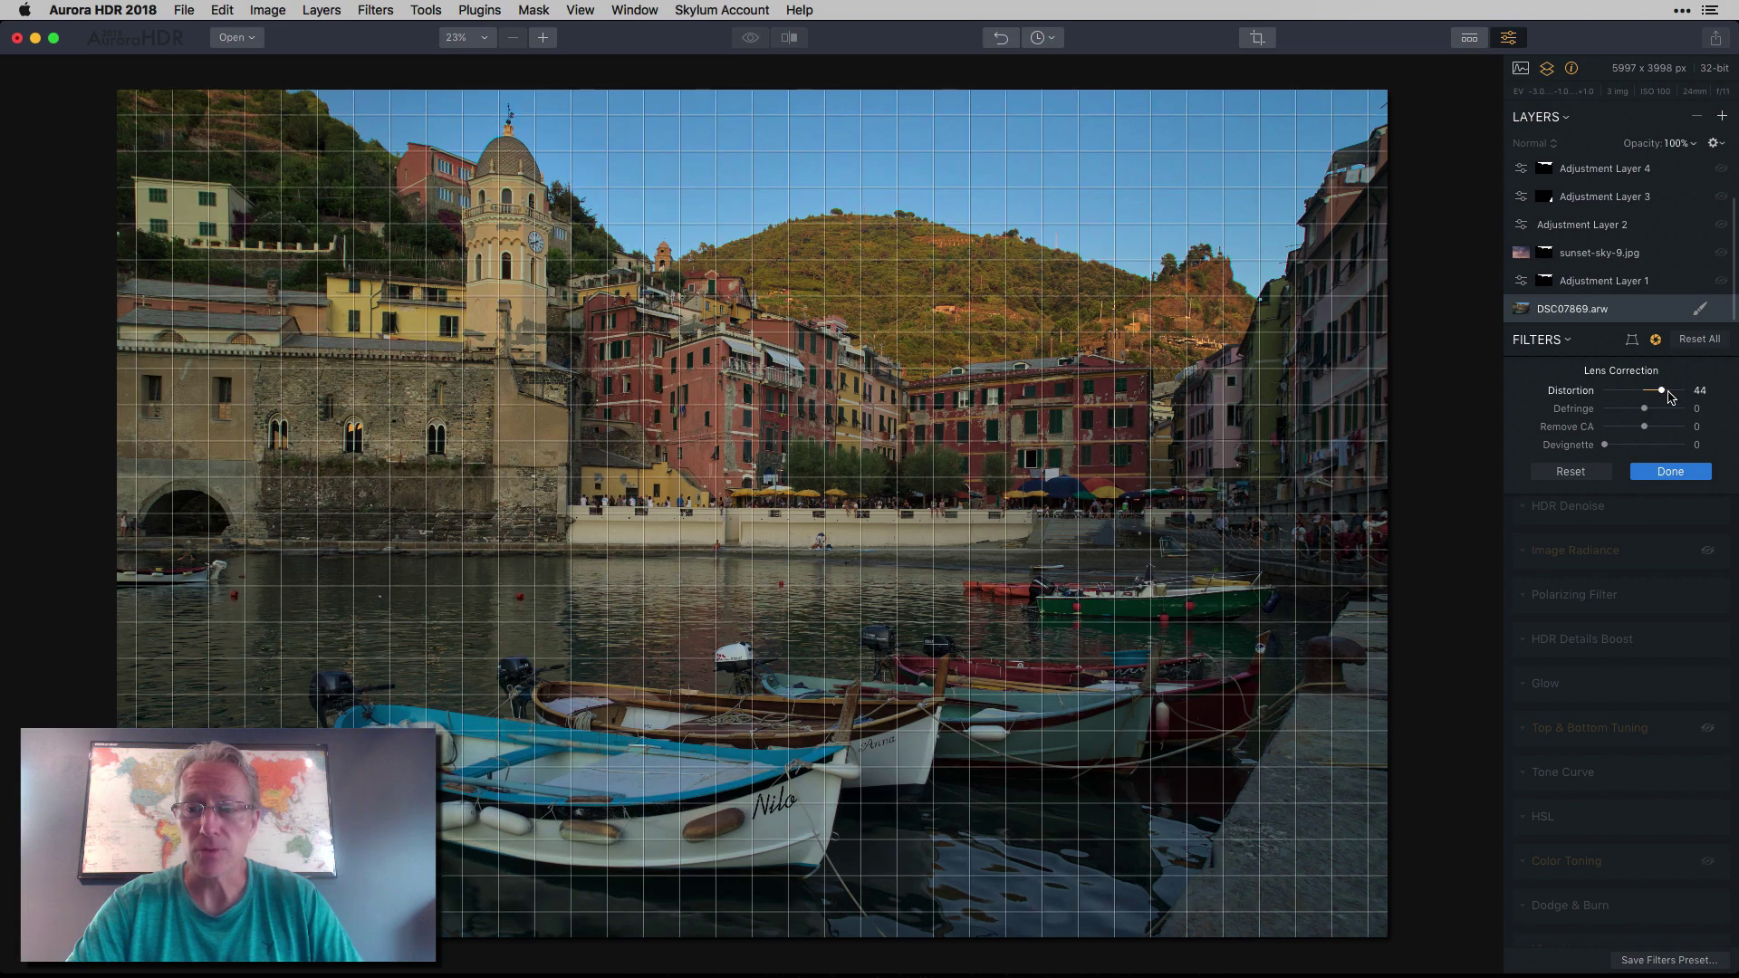
left_click(1671, 472)
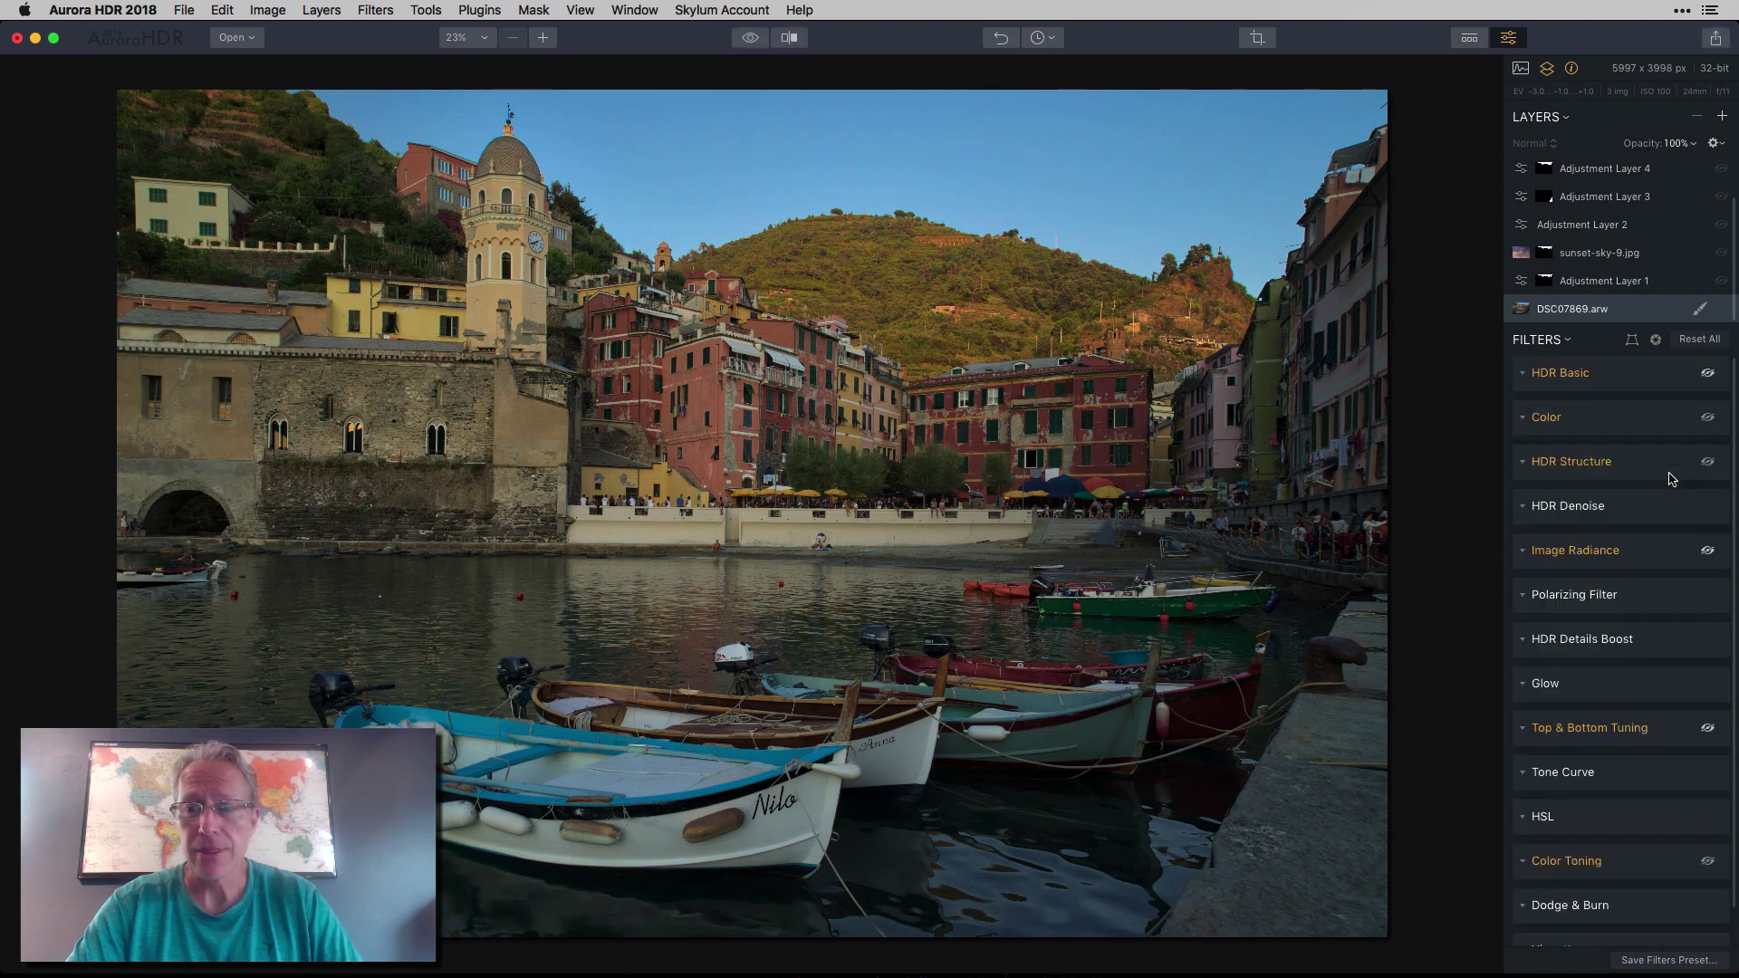
left_click(752, 41)
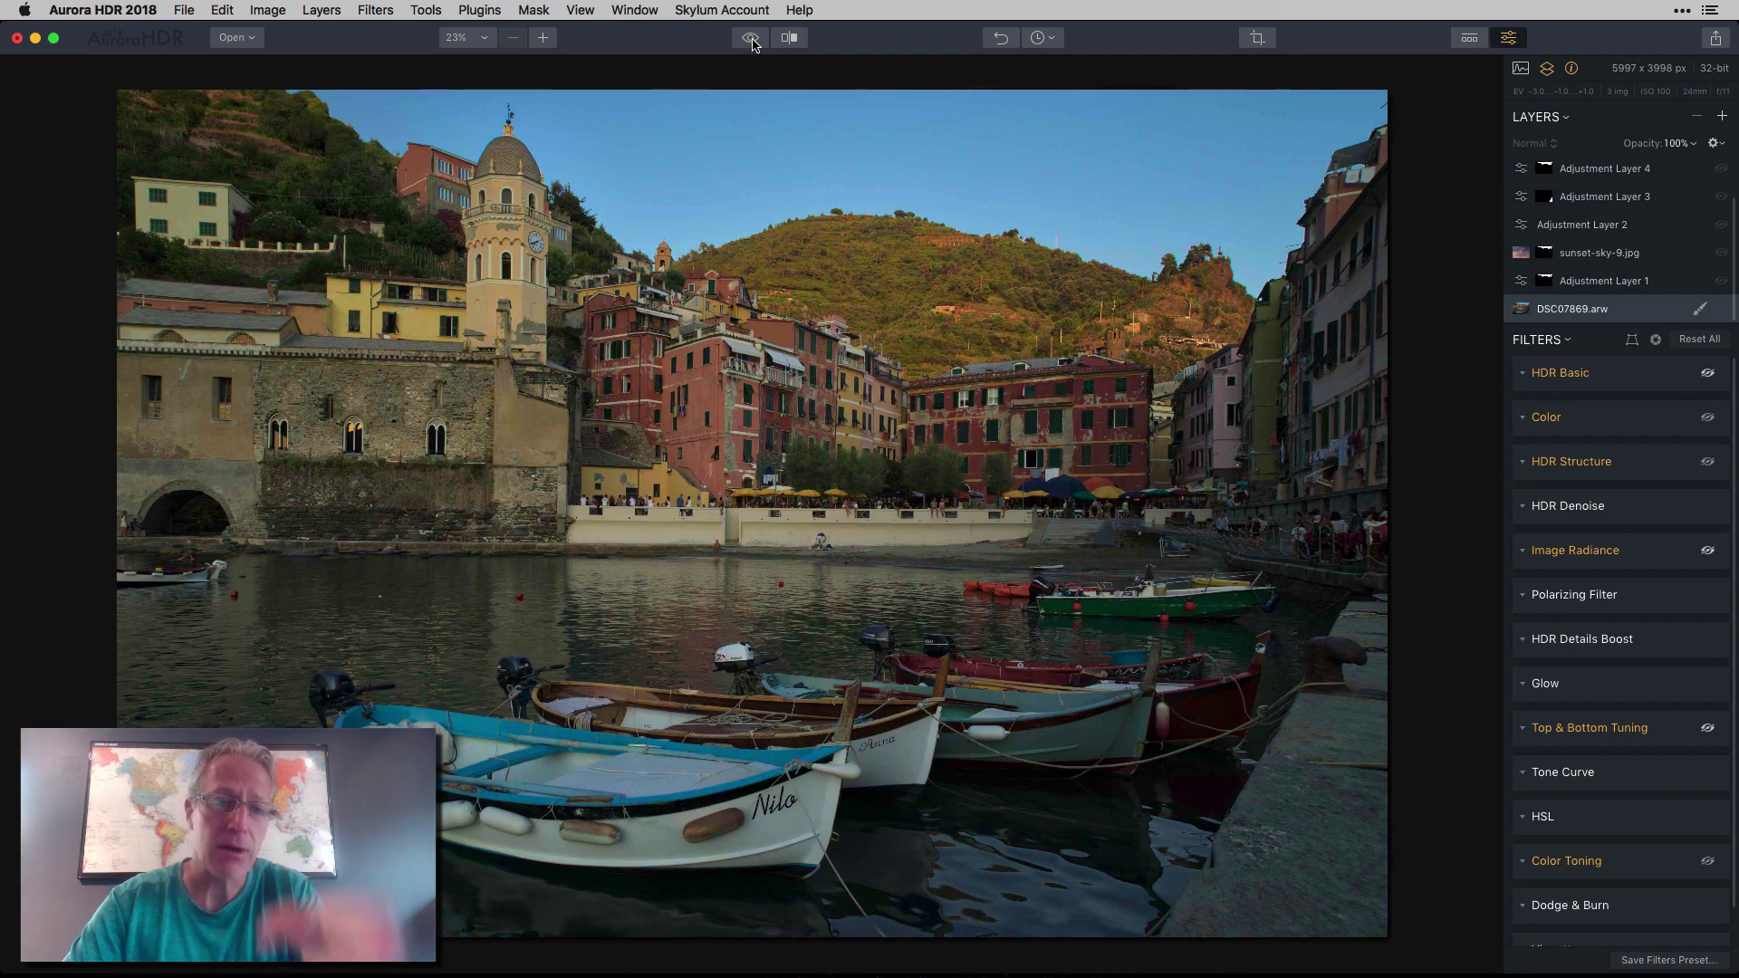
left_click(752, 41)
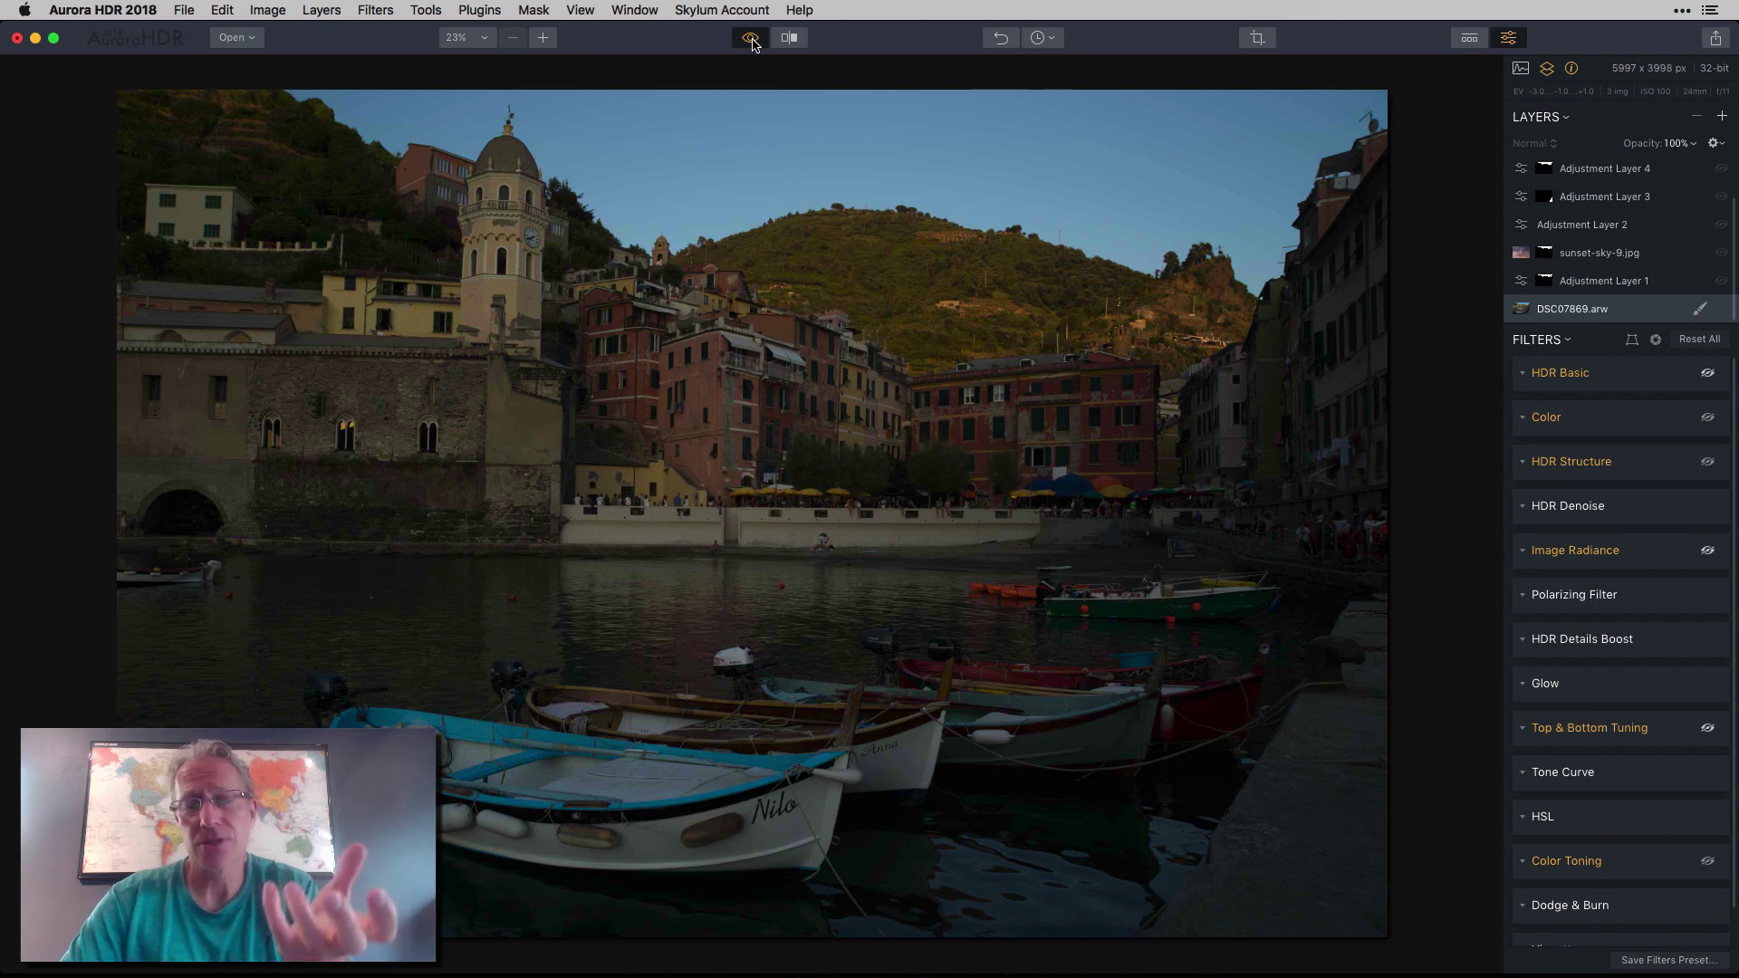
left_click(752, 41)
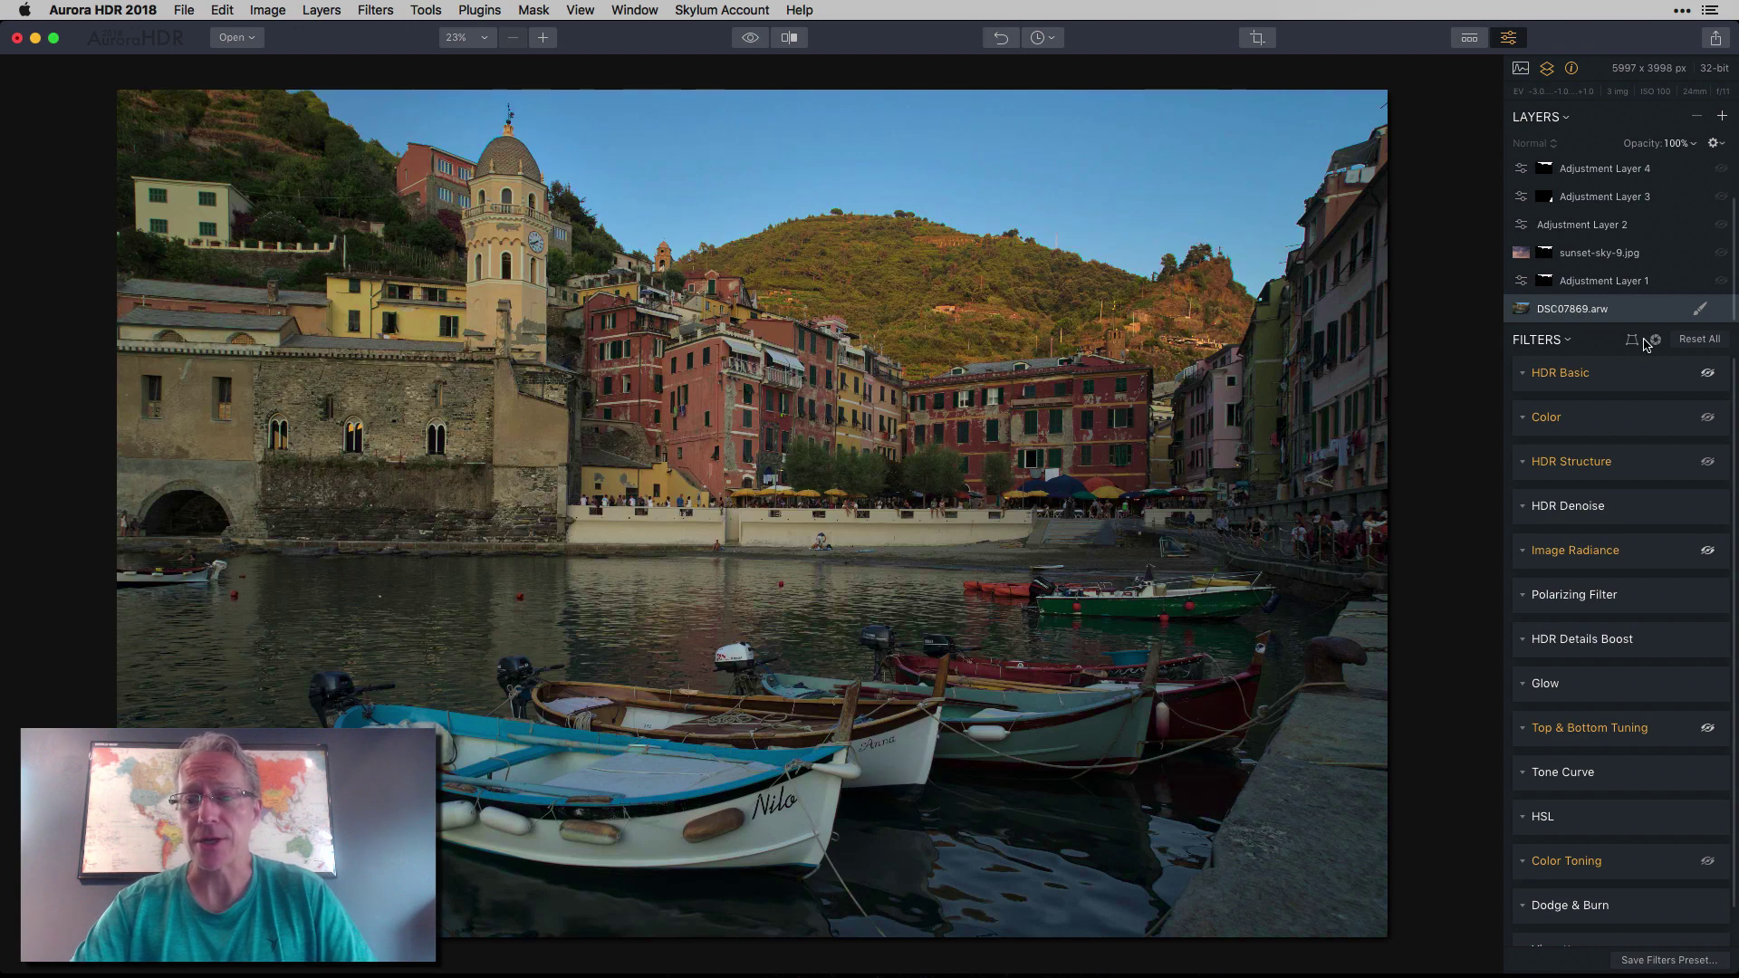
Enable and expand HDR Basic, then enable the Color filter (Vibrance 26, Color Contrast 31).
left_click(1708, 374)
left_click(1526, 375)
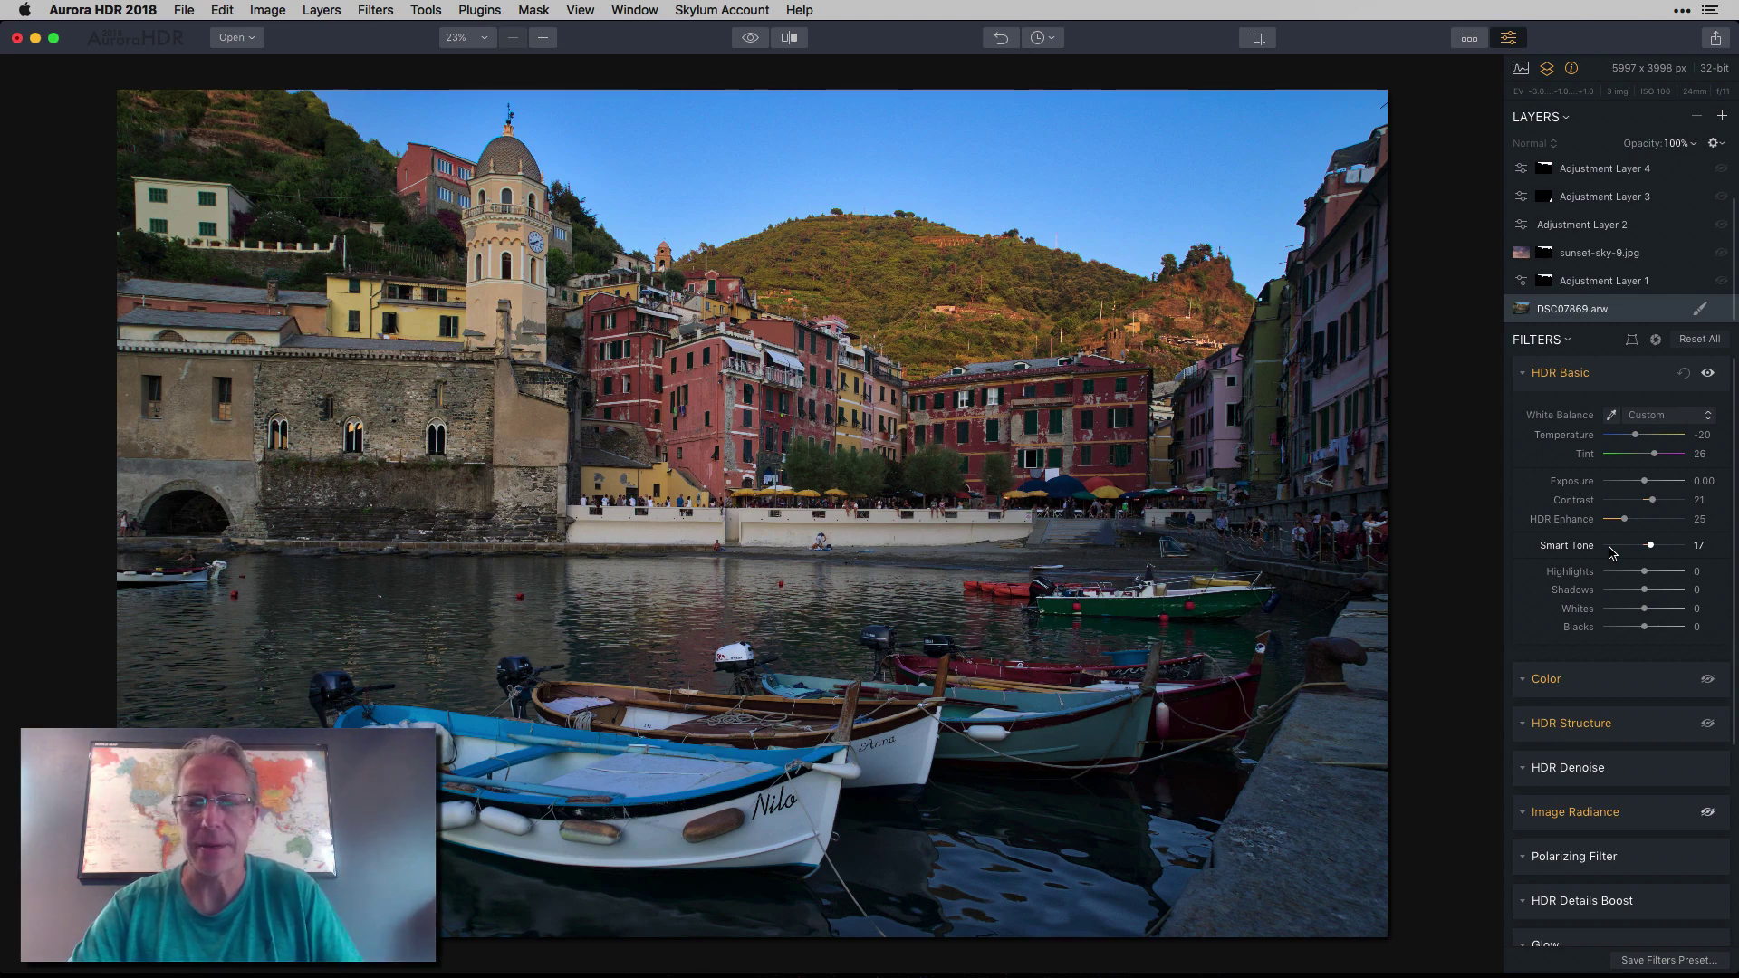
scroll(1608, 552, "down", 3)
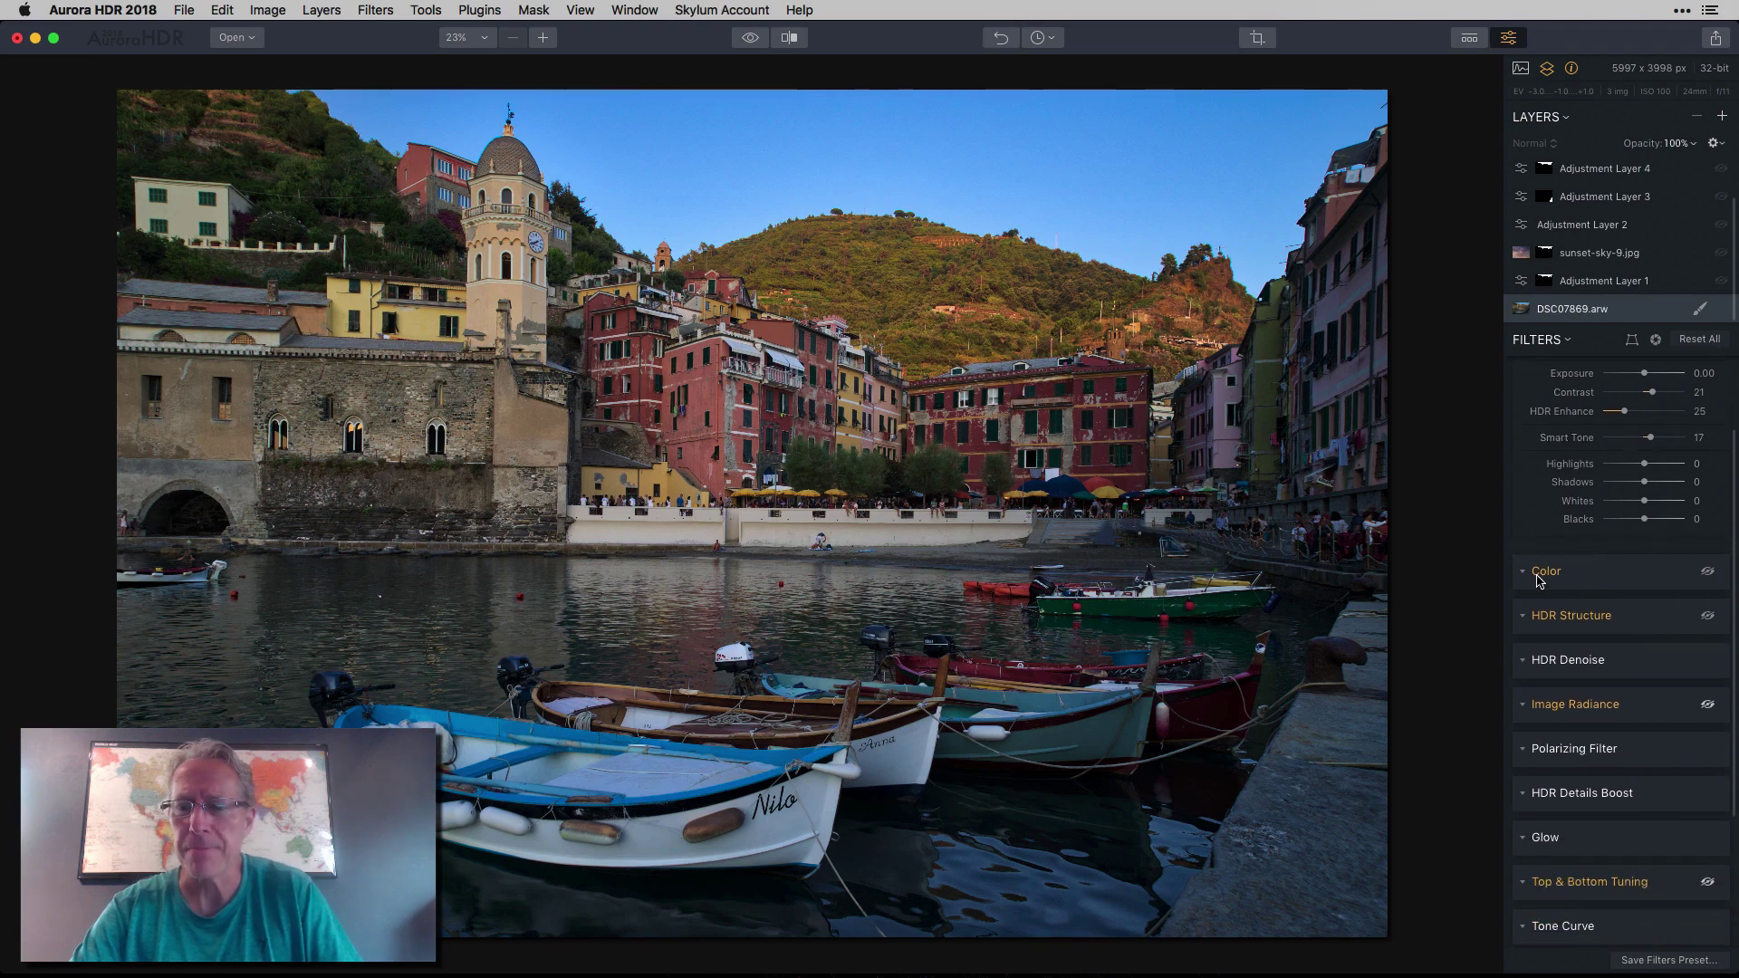
scroll(1549, 575, "down", 4)
scroll(1612, 451, "up", 2)
left_click(1709, 415)
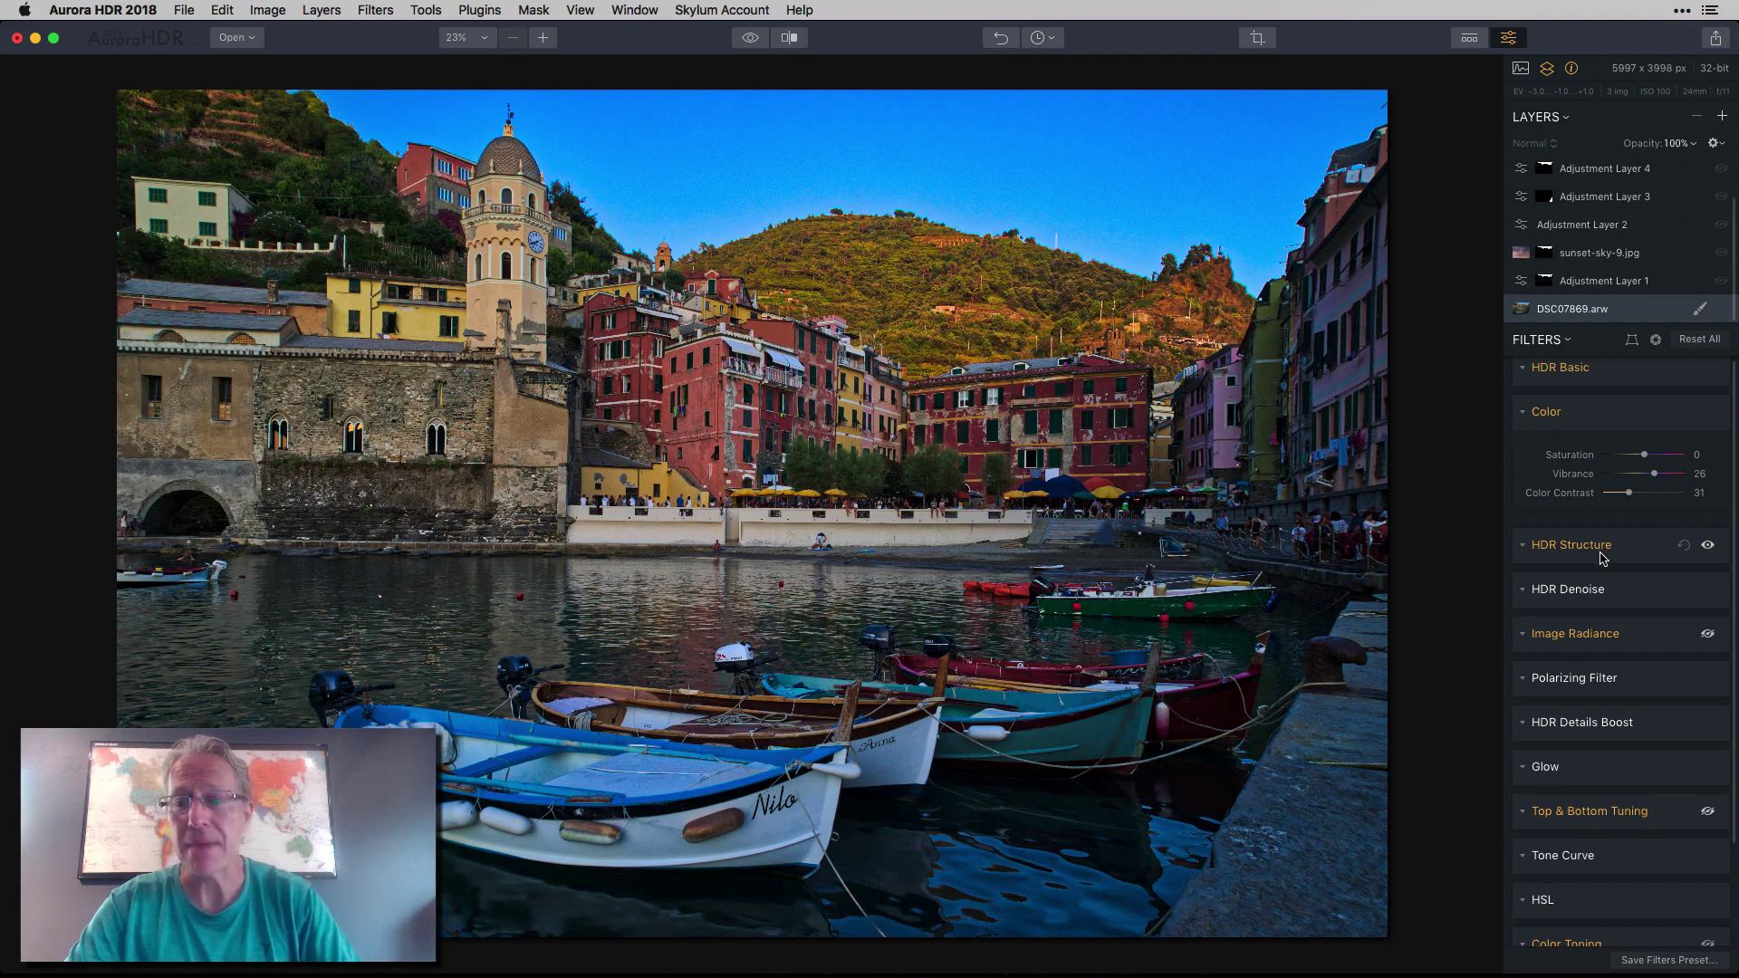
Enable the Image Radiance and Top & Bottom Tuning filters.
scroll(1611, 573, "down", 2)
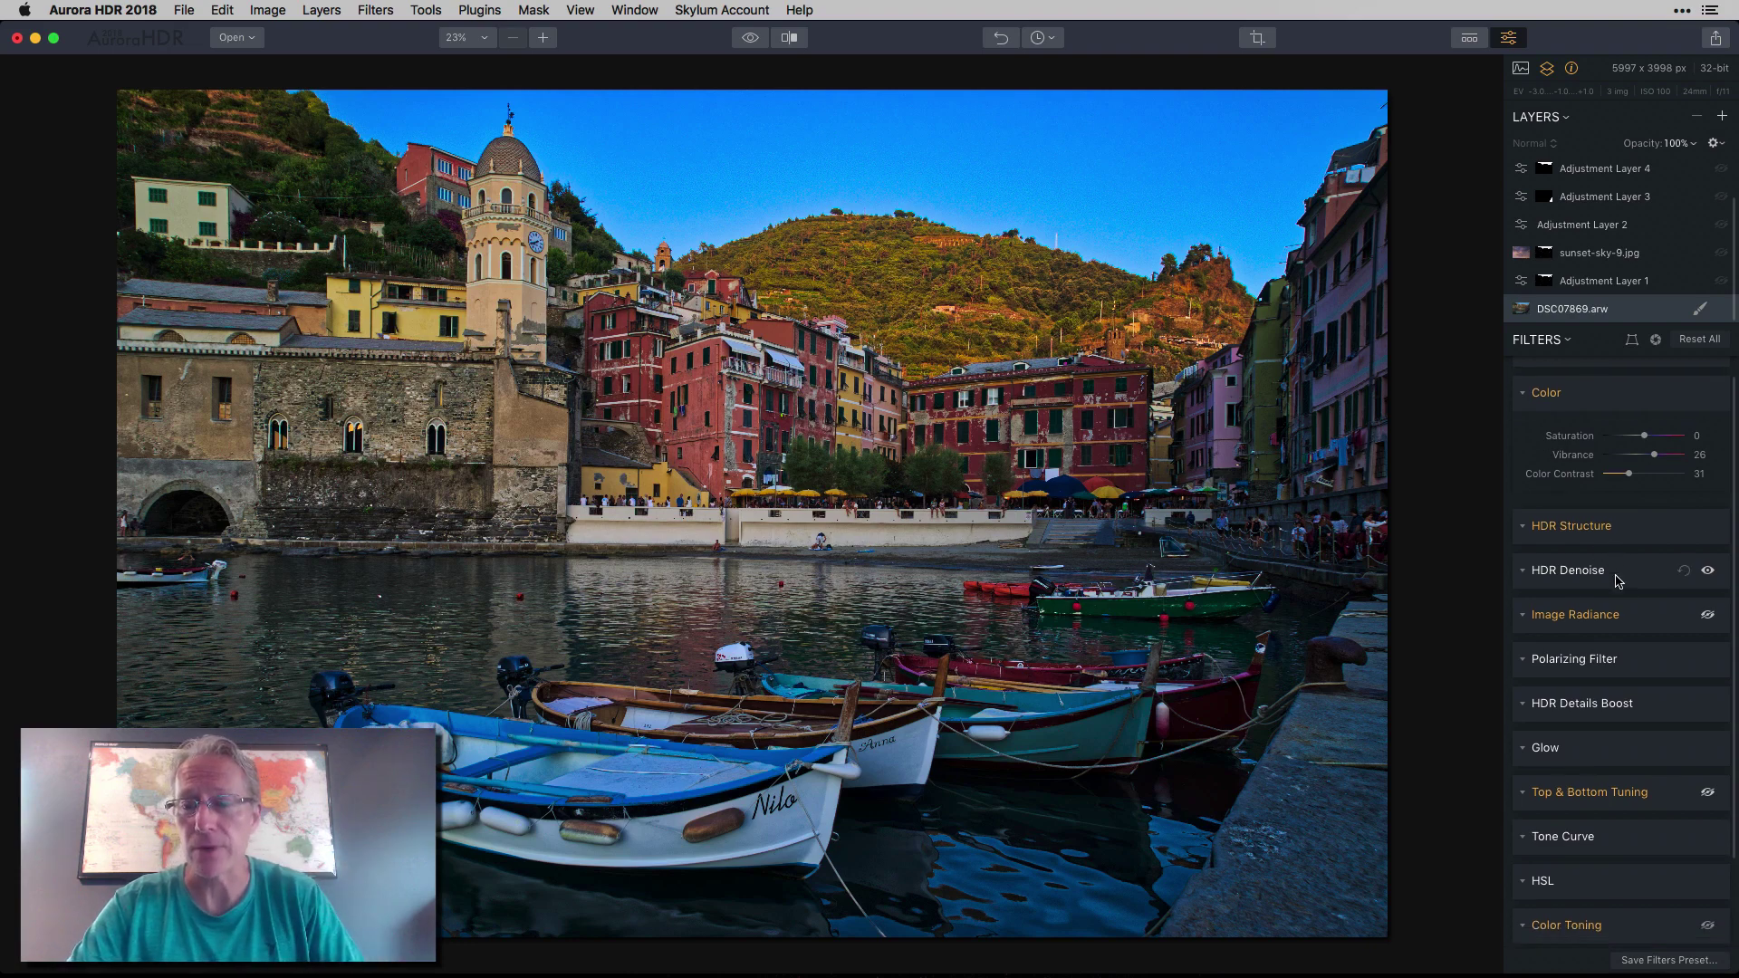
left_click(1708, 600)
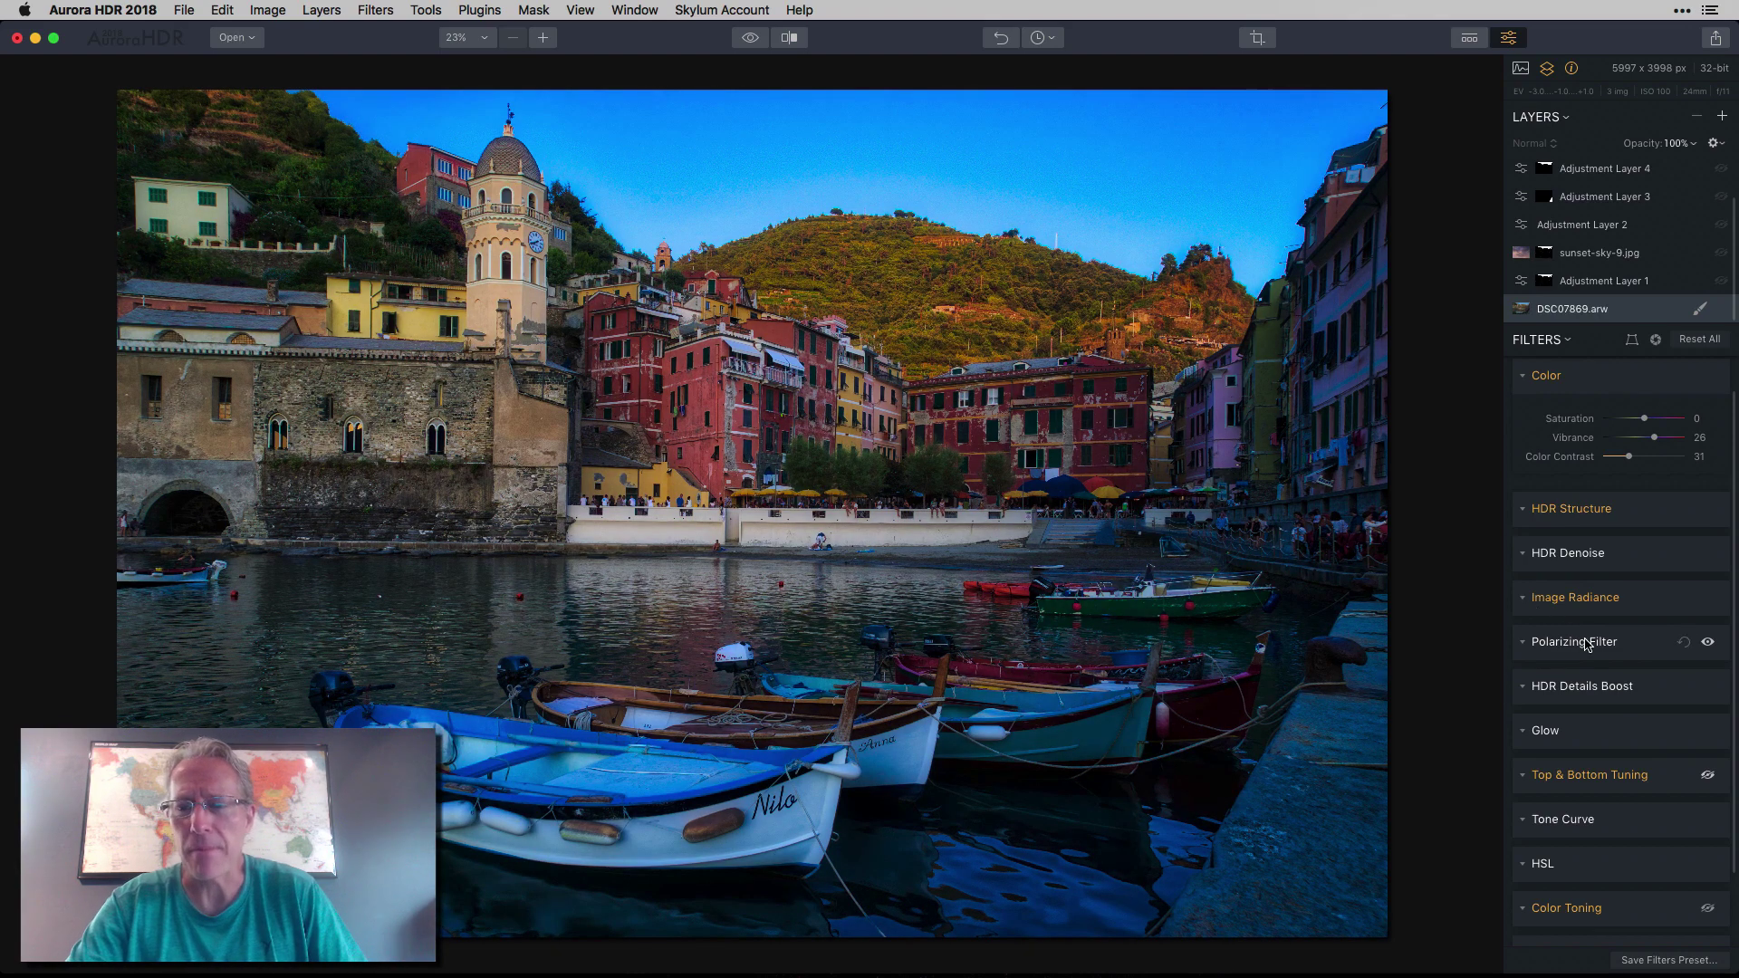
scroll(1587, 643, "down", 2)
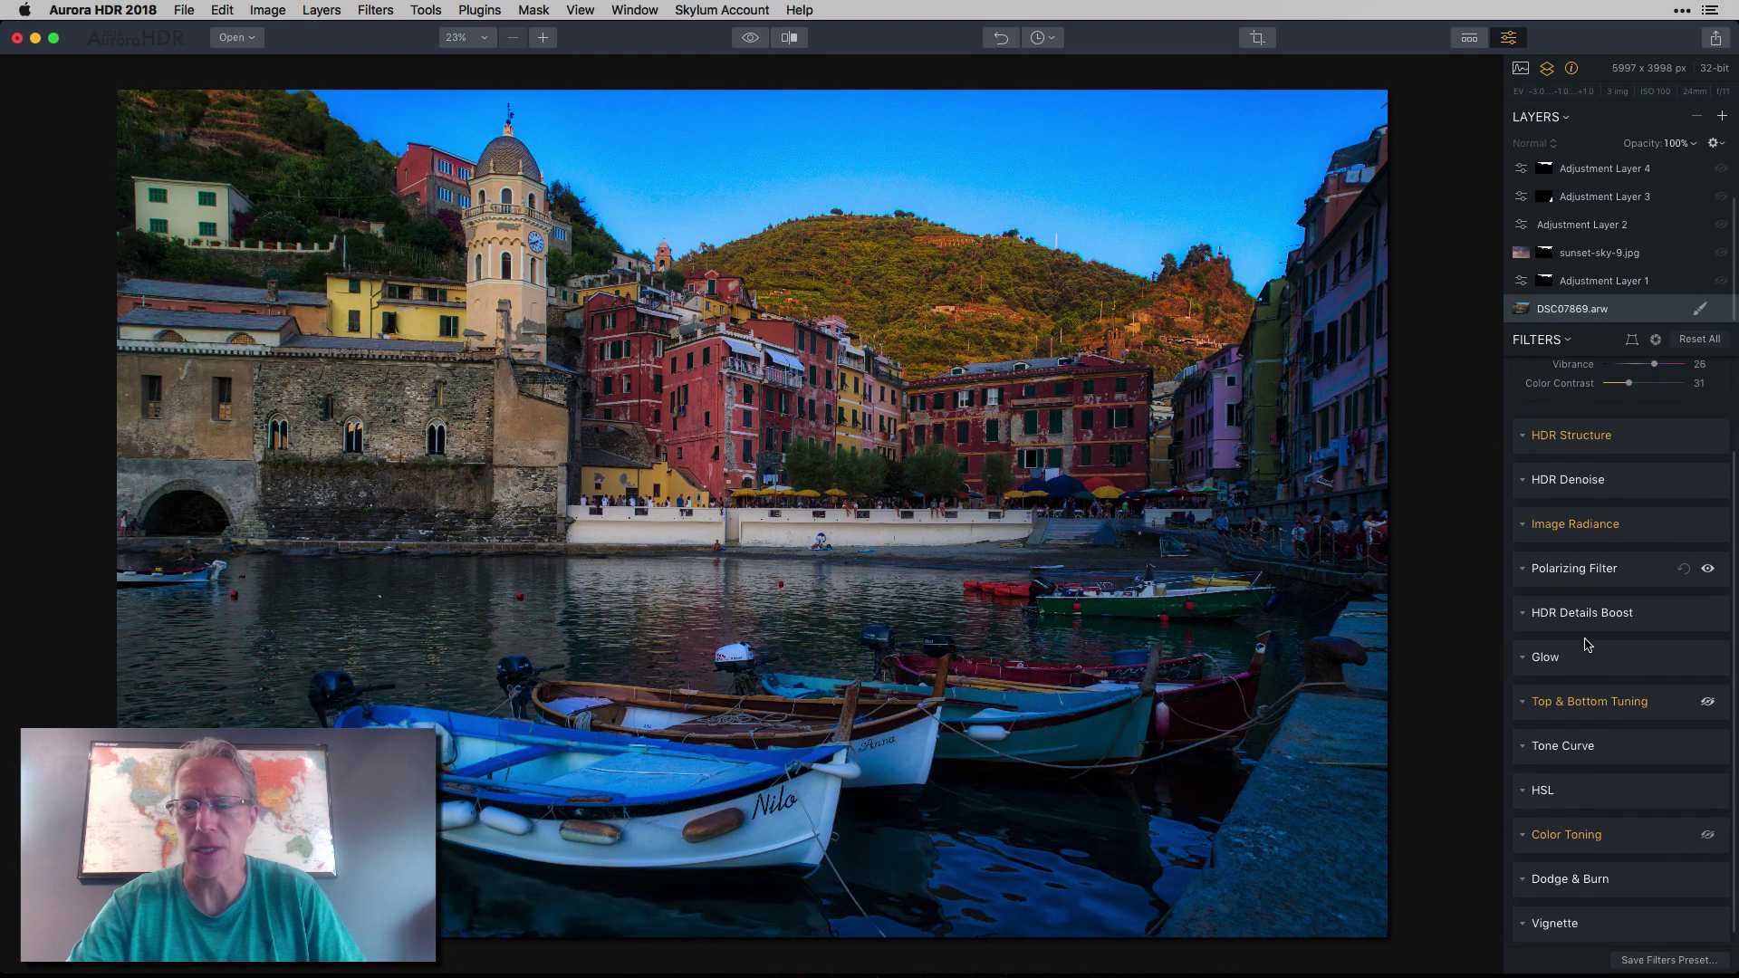
left_click(1708, 696)
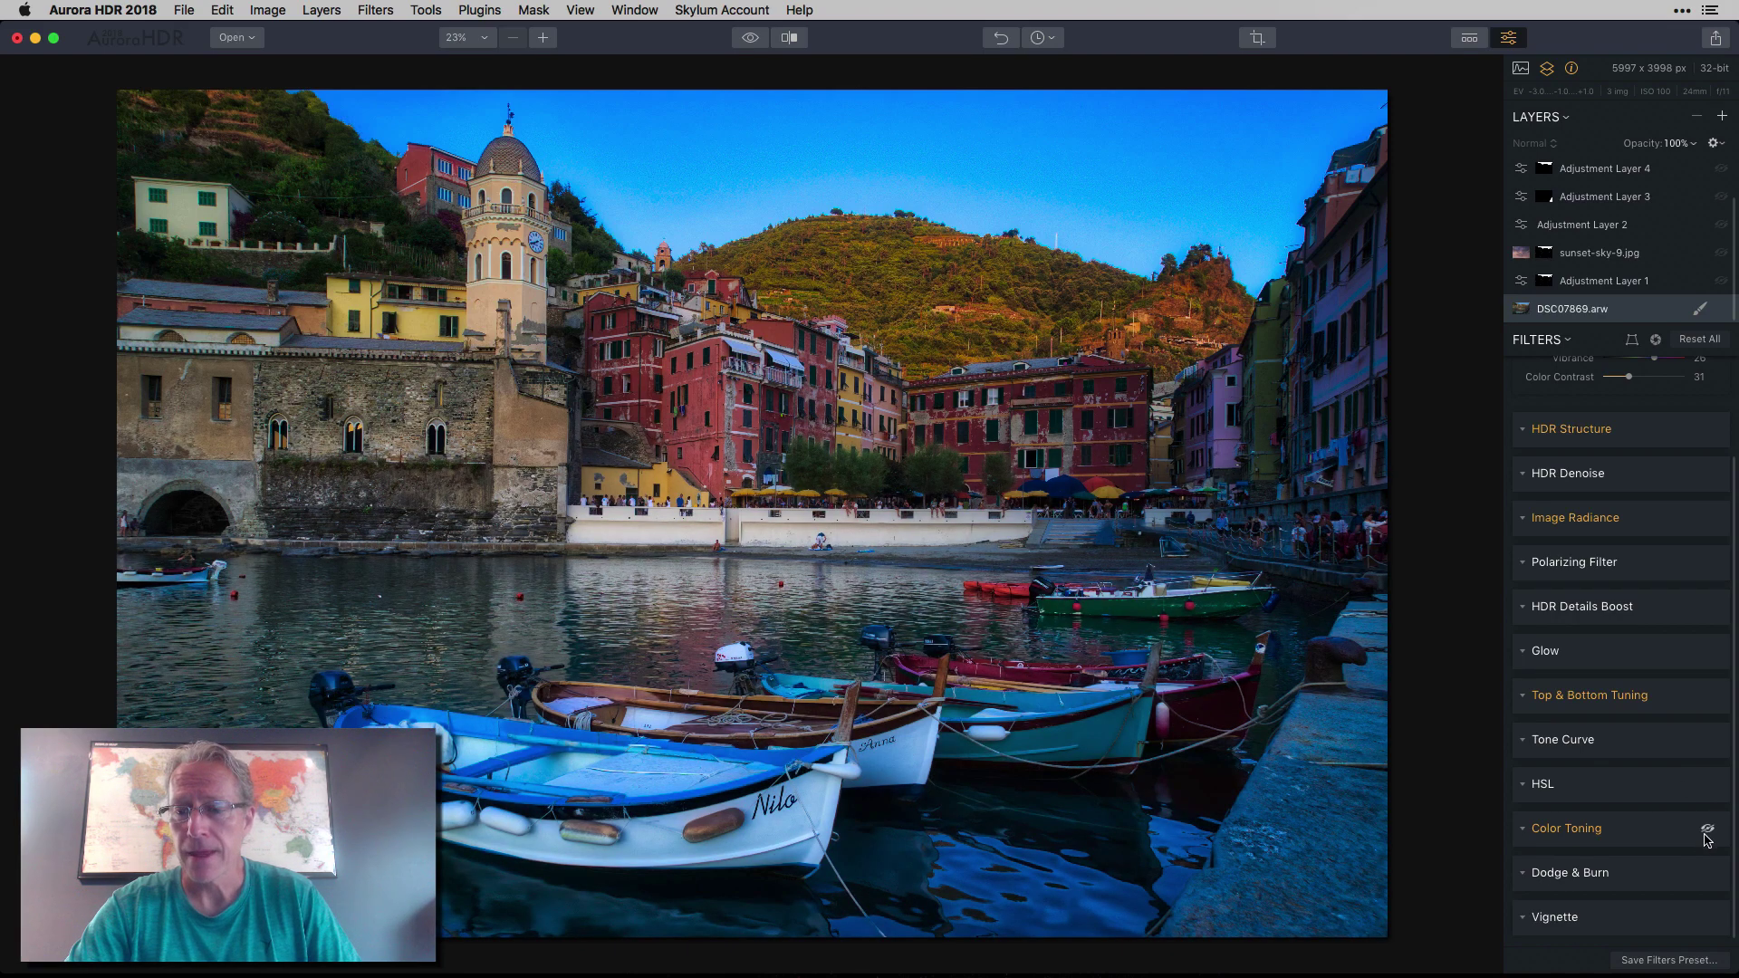
Compare Color Toning (Hue 54, Saturation 25) off and on, leaving it enabled and collapsed.
left_click(1545, 840)
scroll(1576, 770, "down", 5)
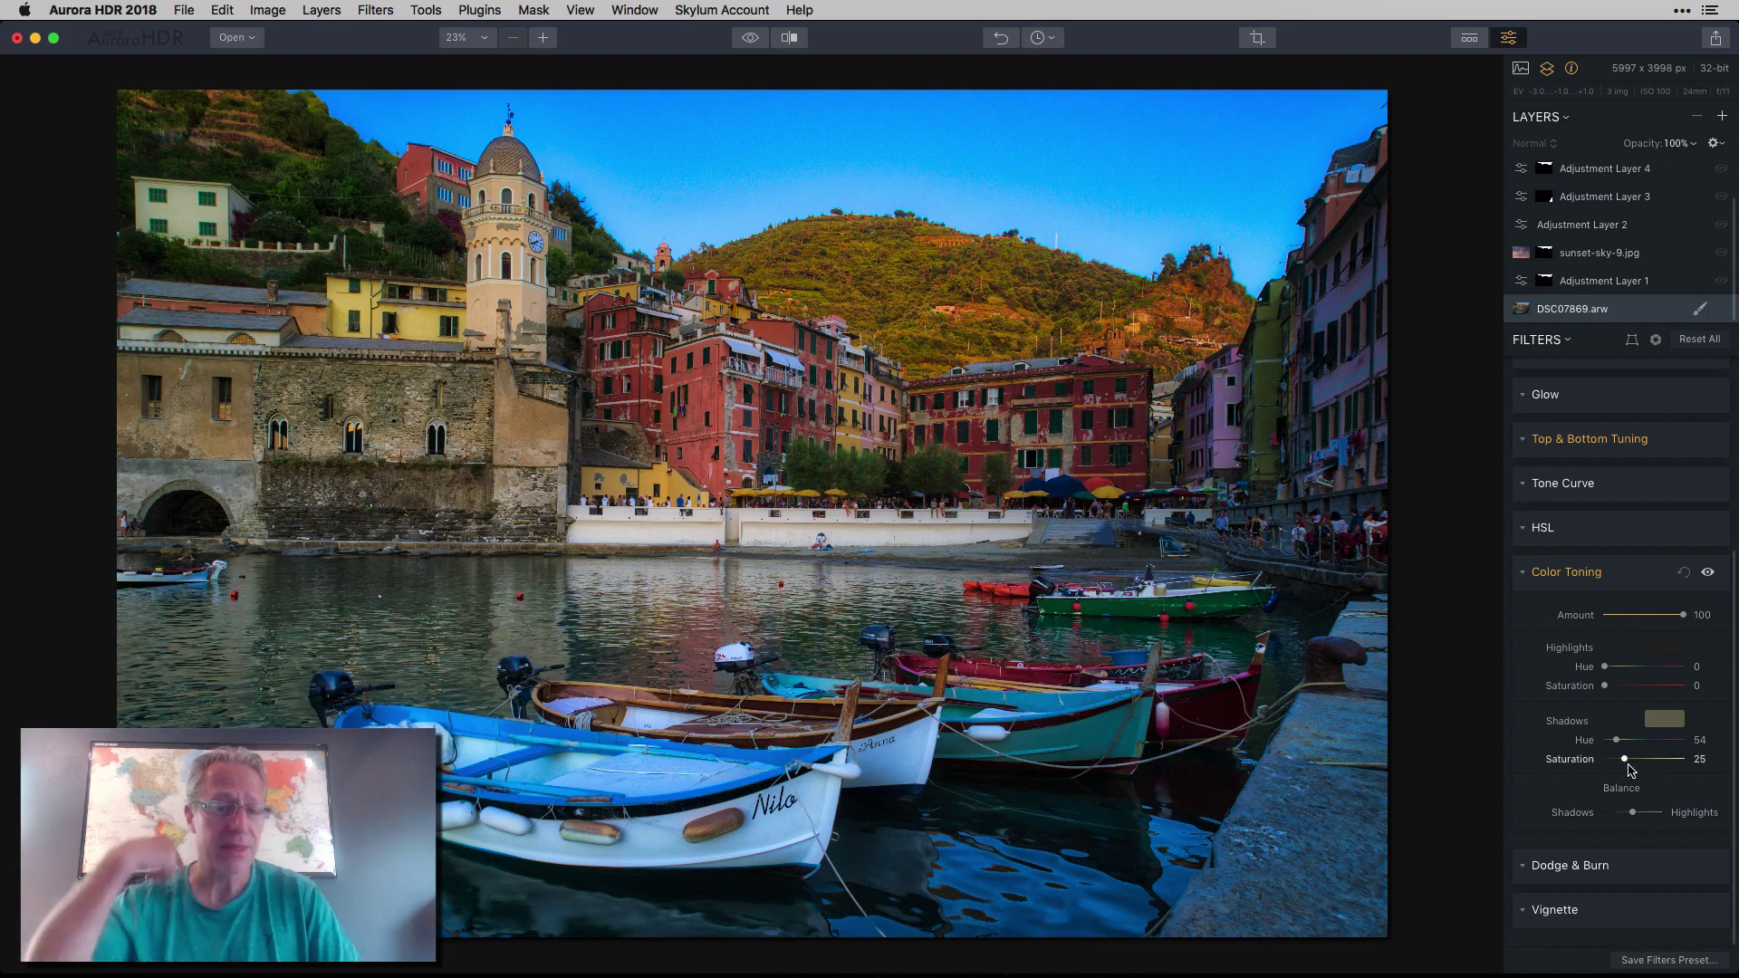
left_click(1707, 574)
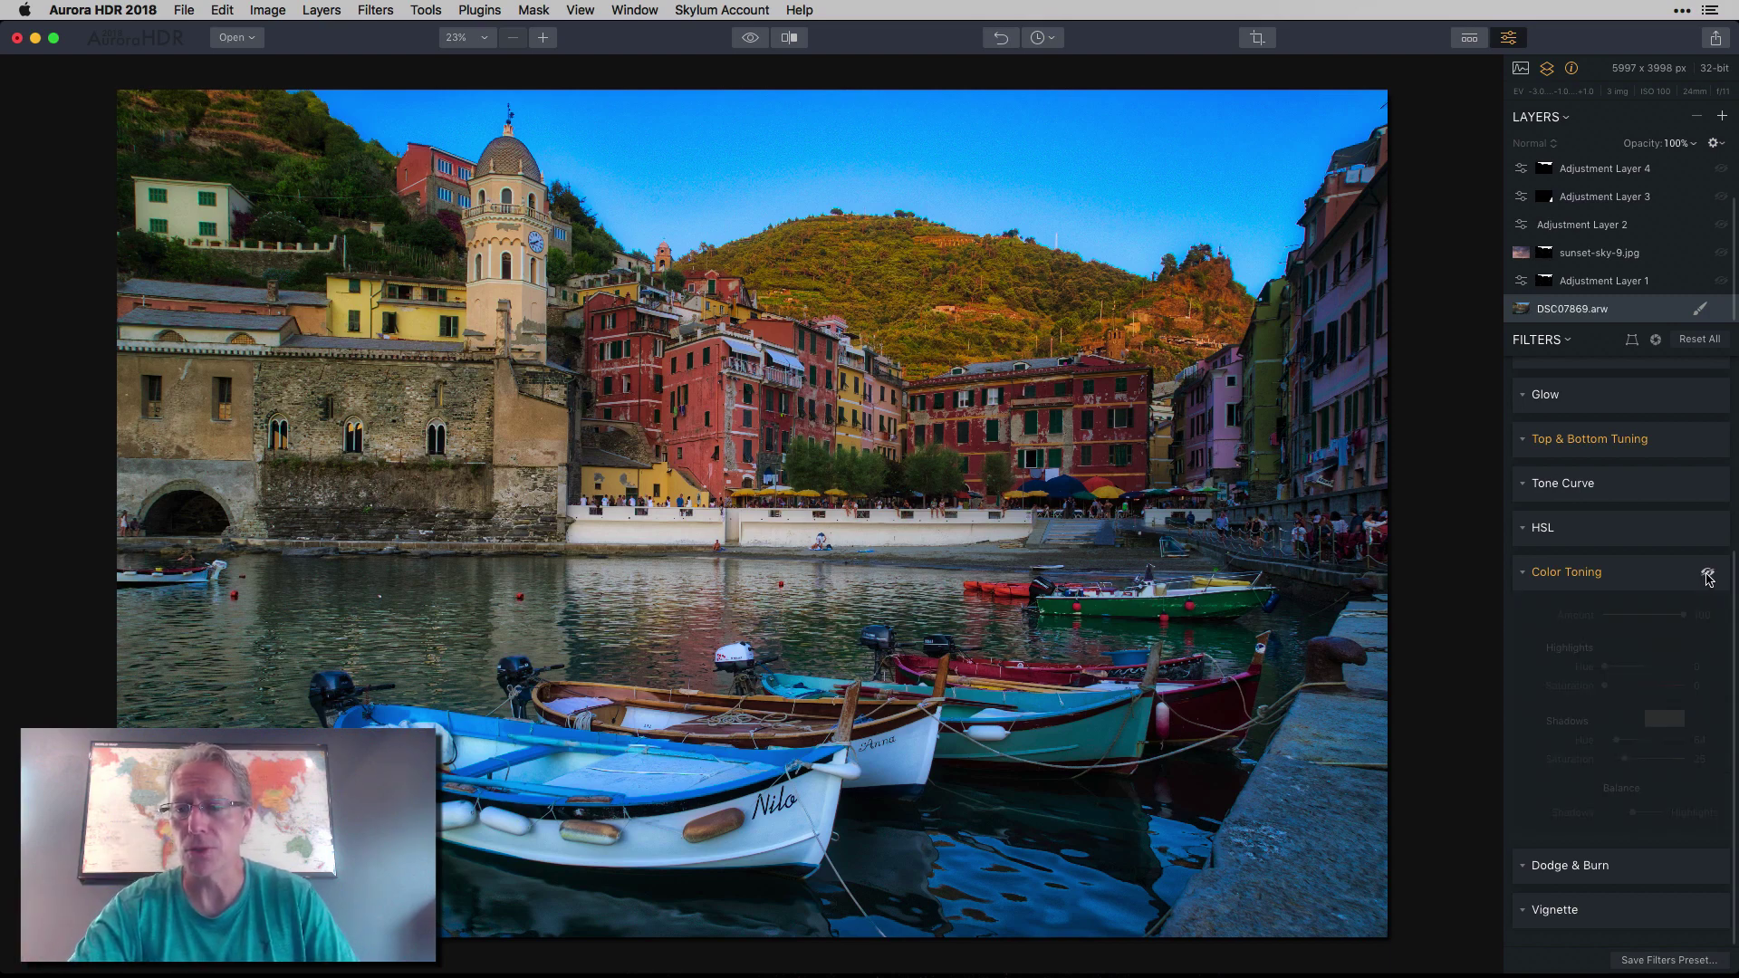
left_click(1708, 575)
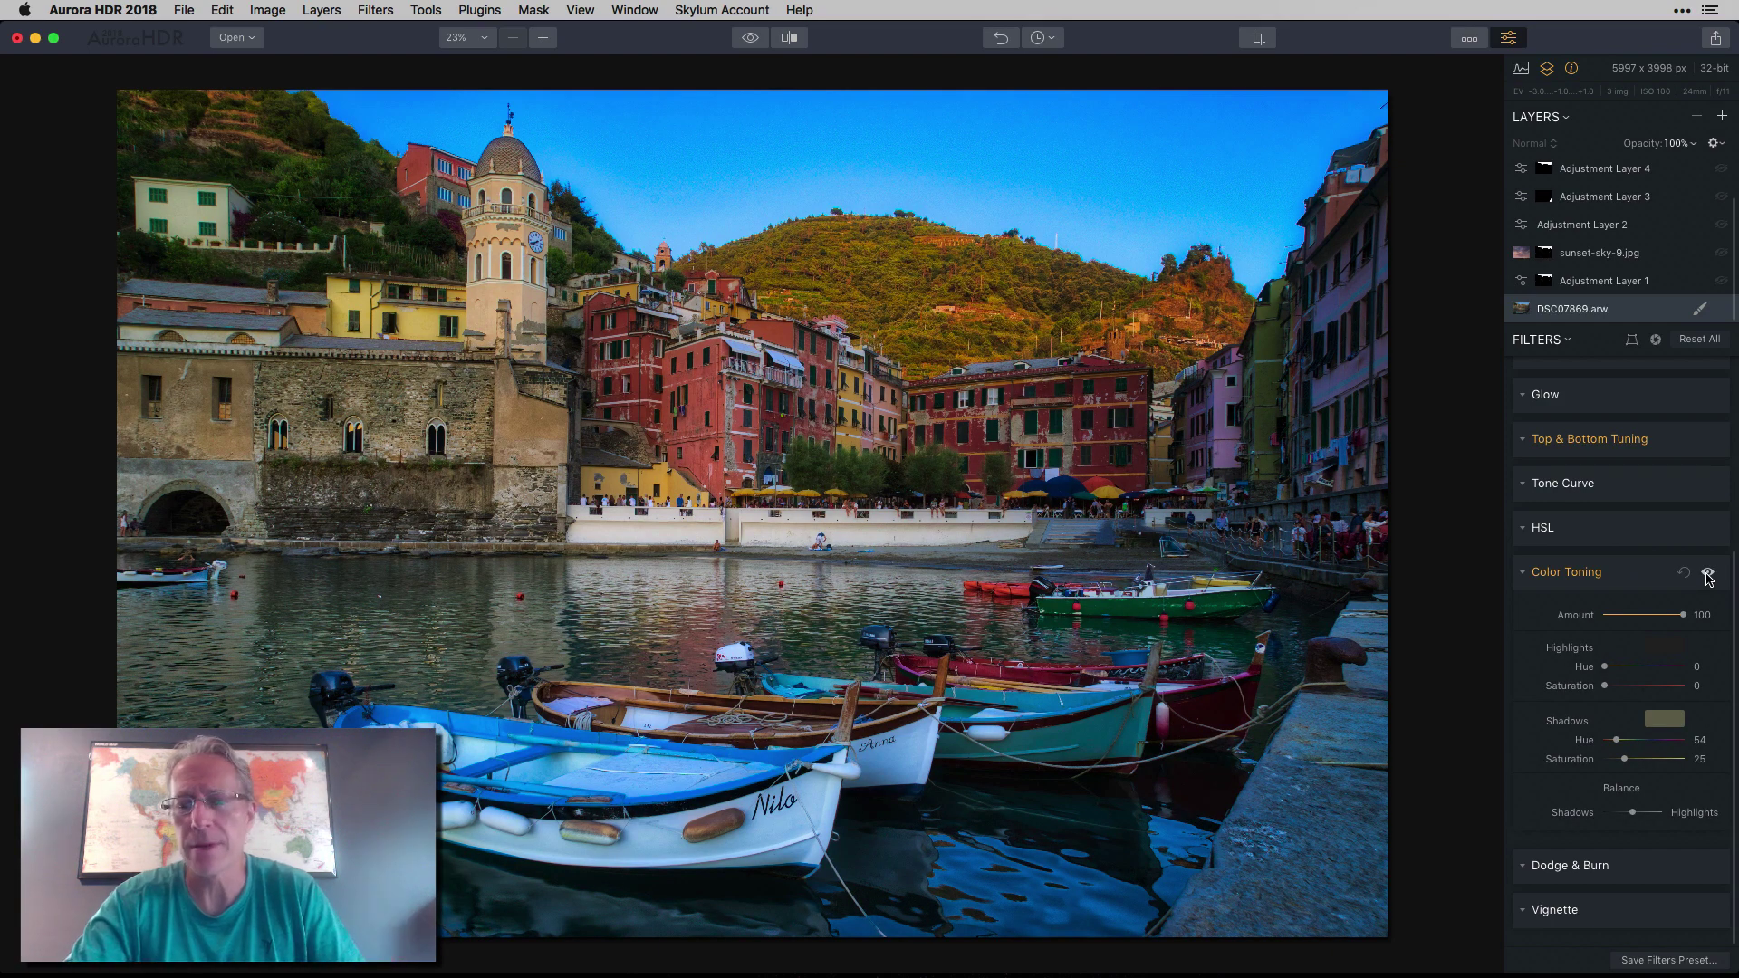
left_click(1523, 580)
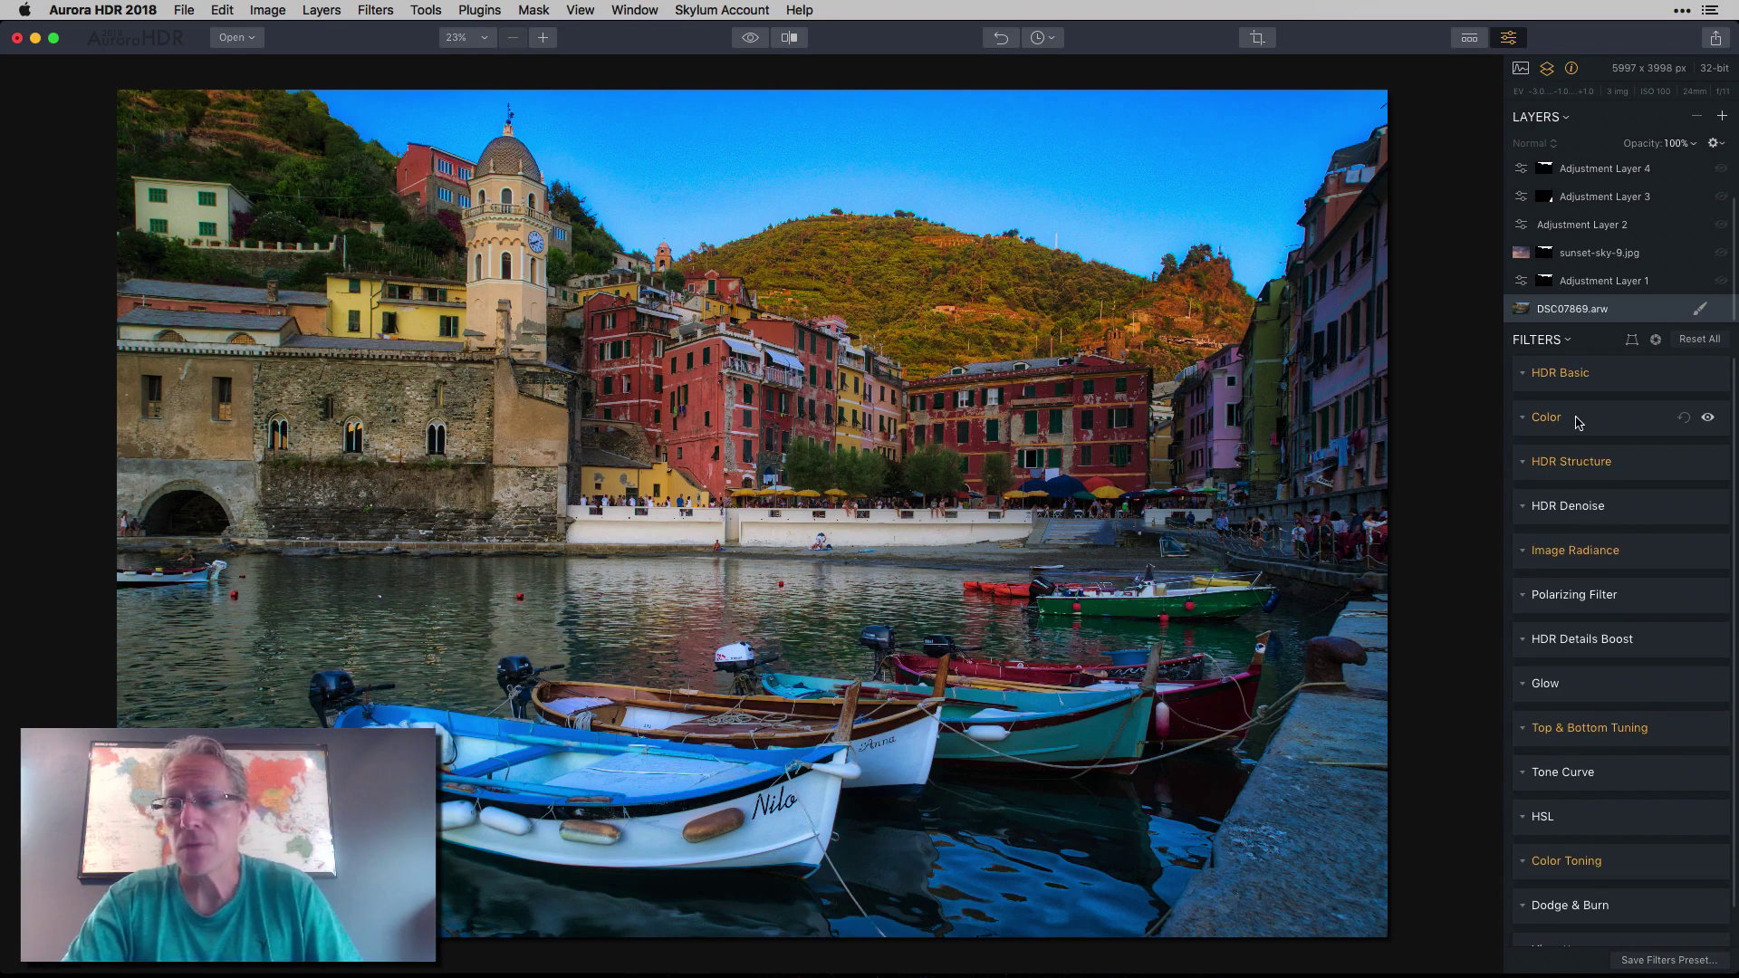
Select Adjustment Layer 1, review its Color and steep Tone Curve settings, and toggle its visibility.
left_click(1618, 288)
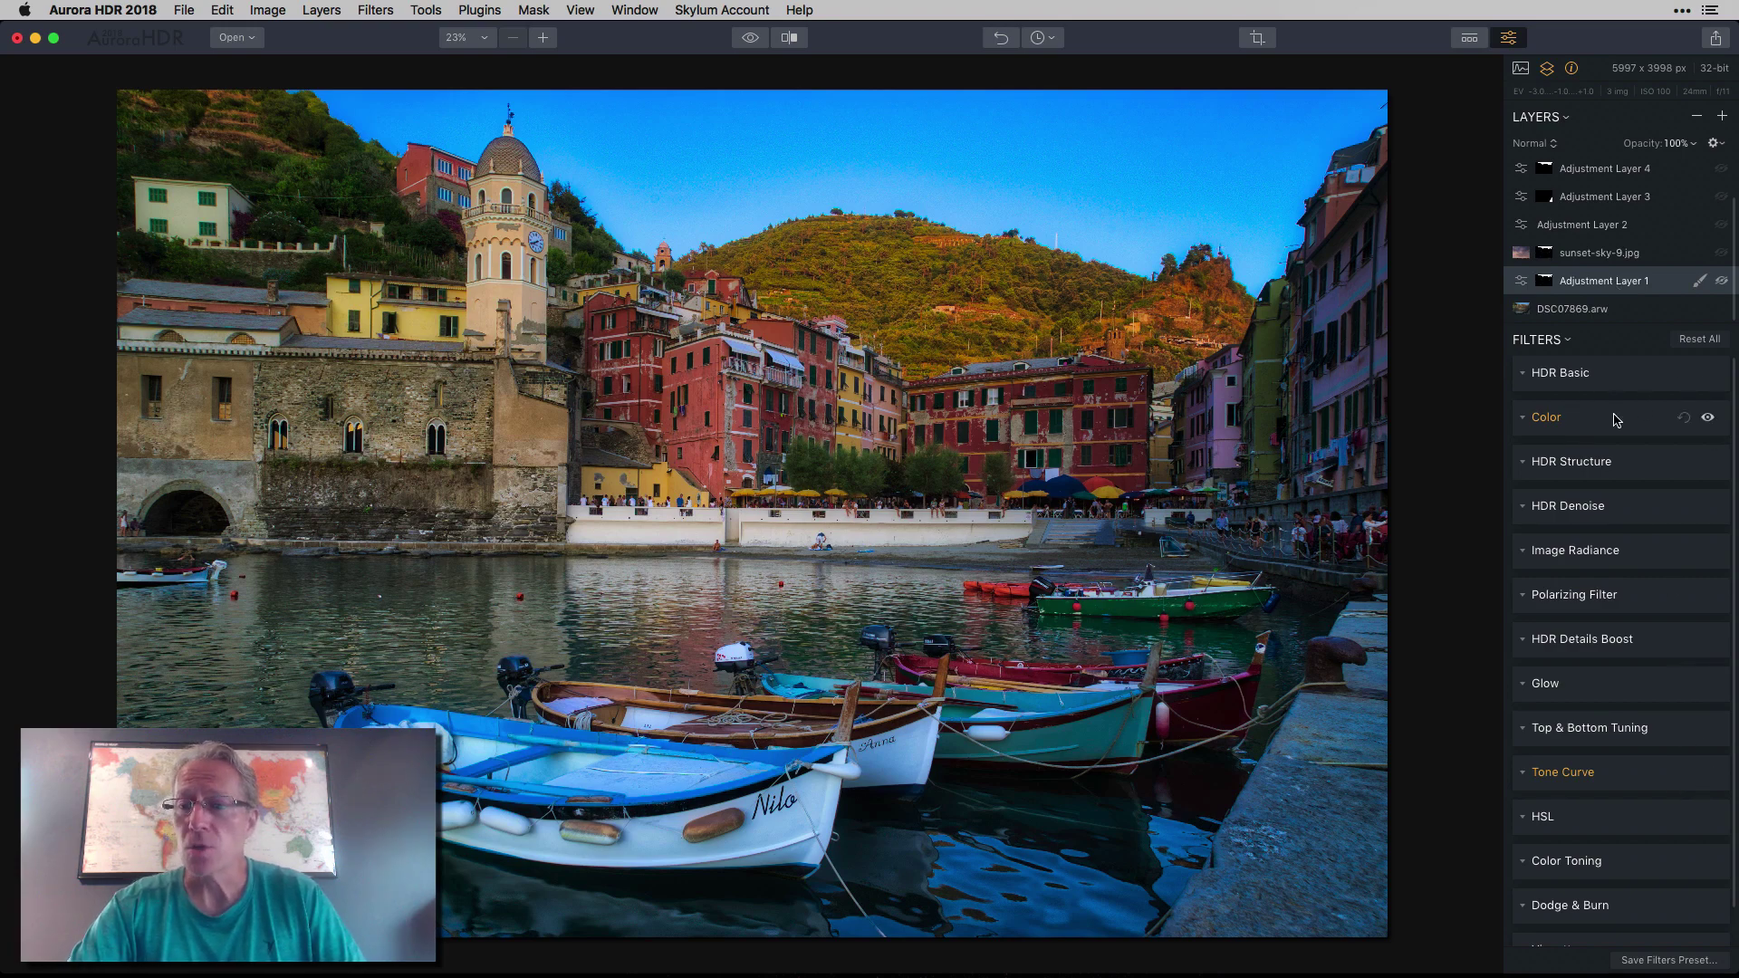
left_click(1525, 419)
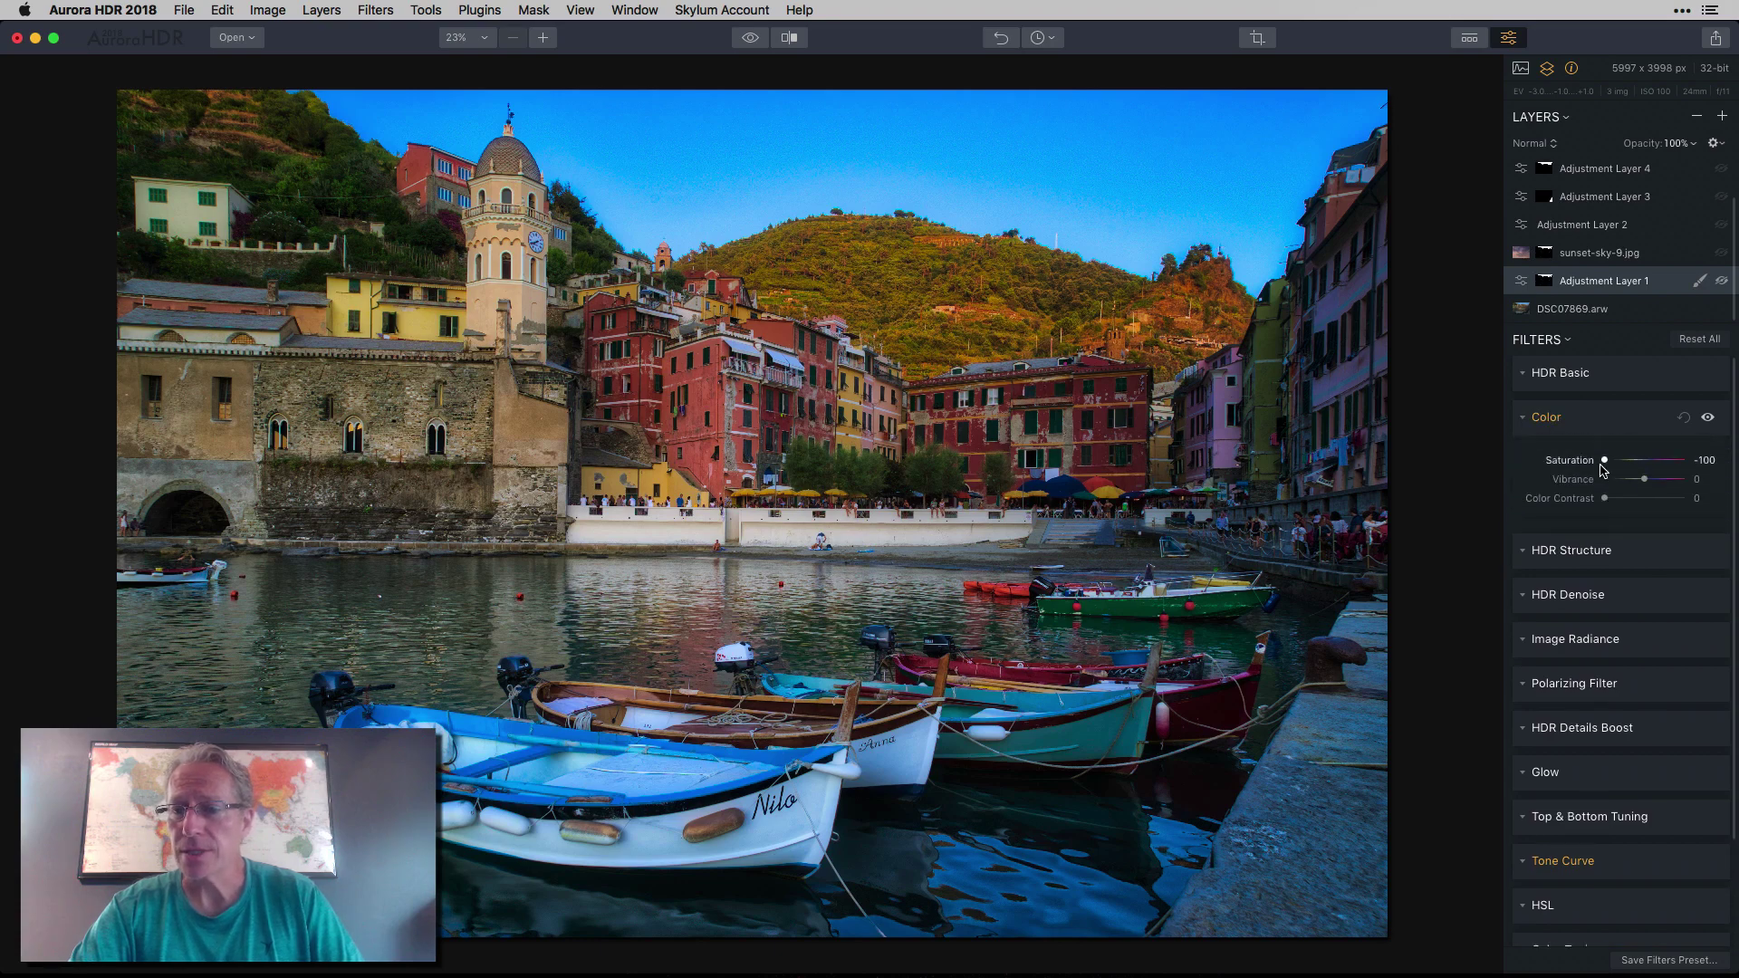
left_click(1527, 420)
left_click(1526, 775)
scroll(1540, 752, "down", 5)
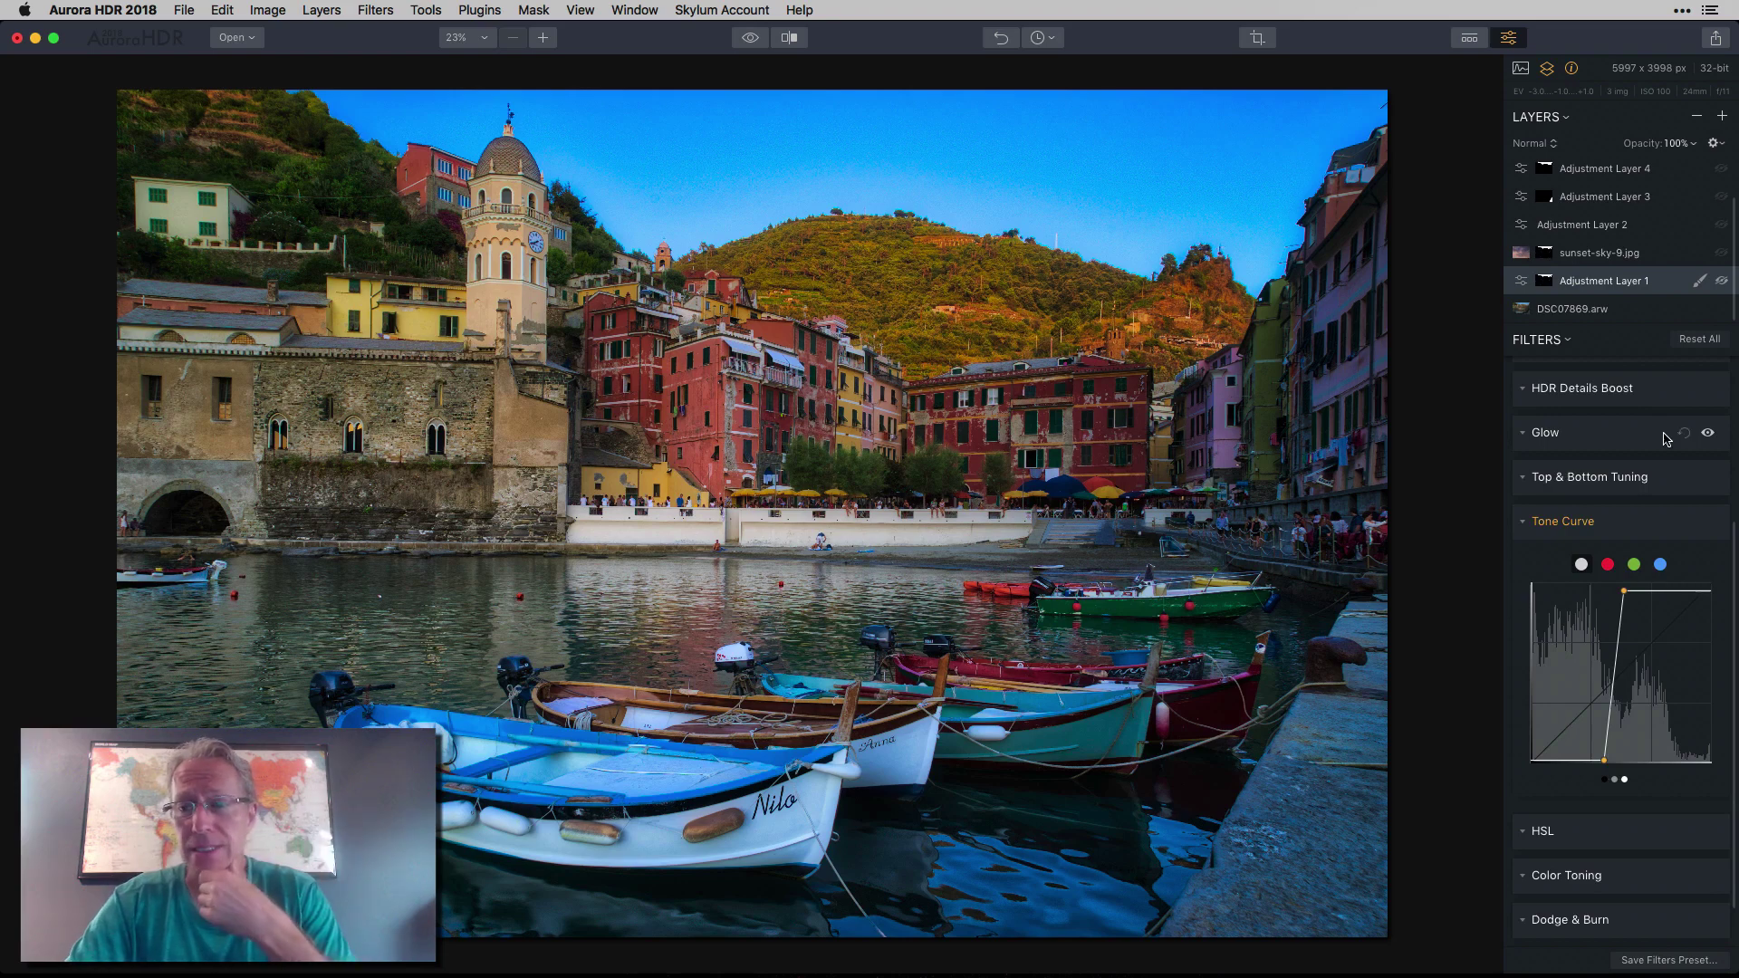
left_click(1722, 282)
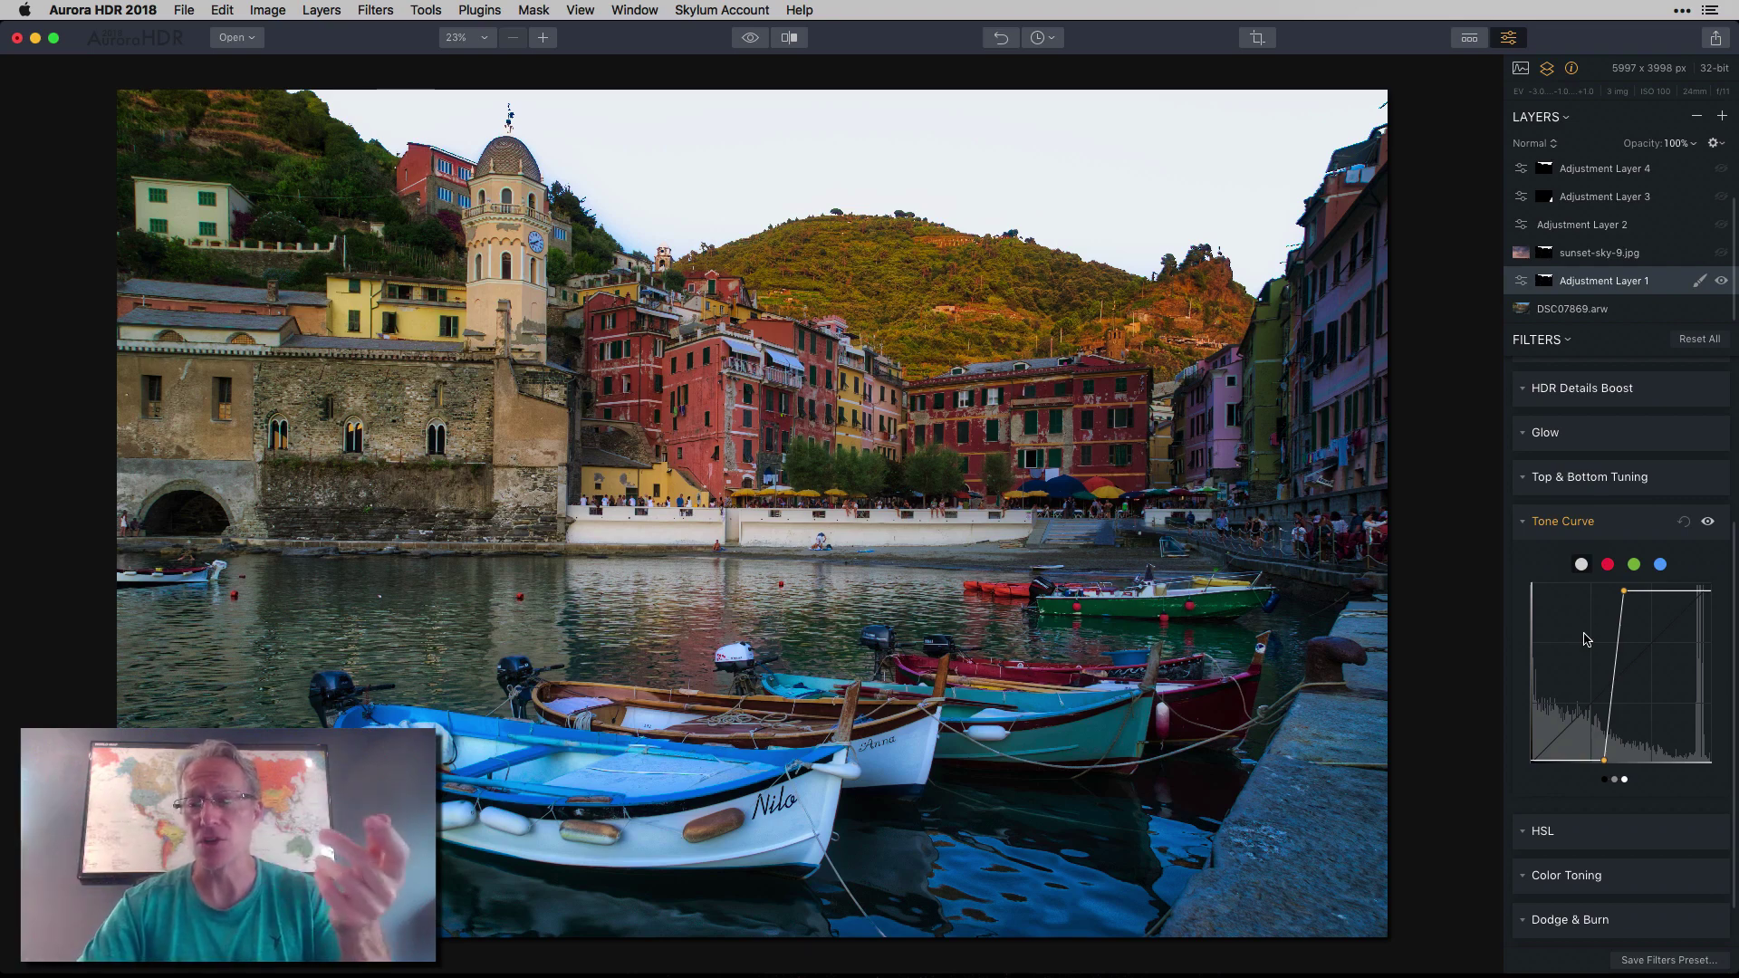
scroll(1608, 485, "up", 5)
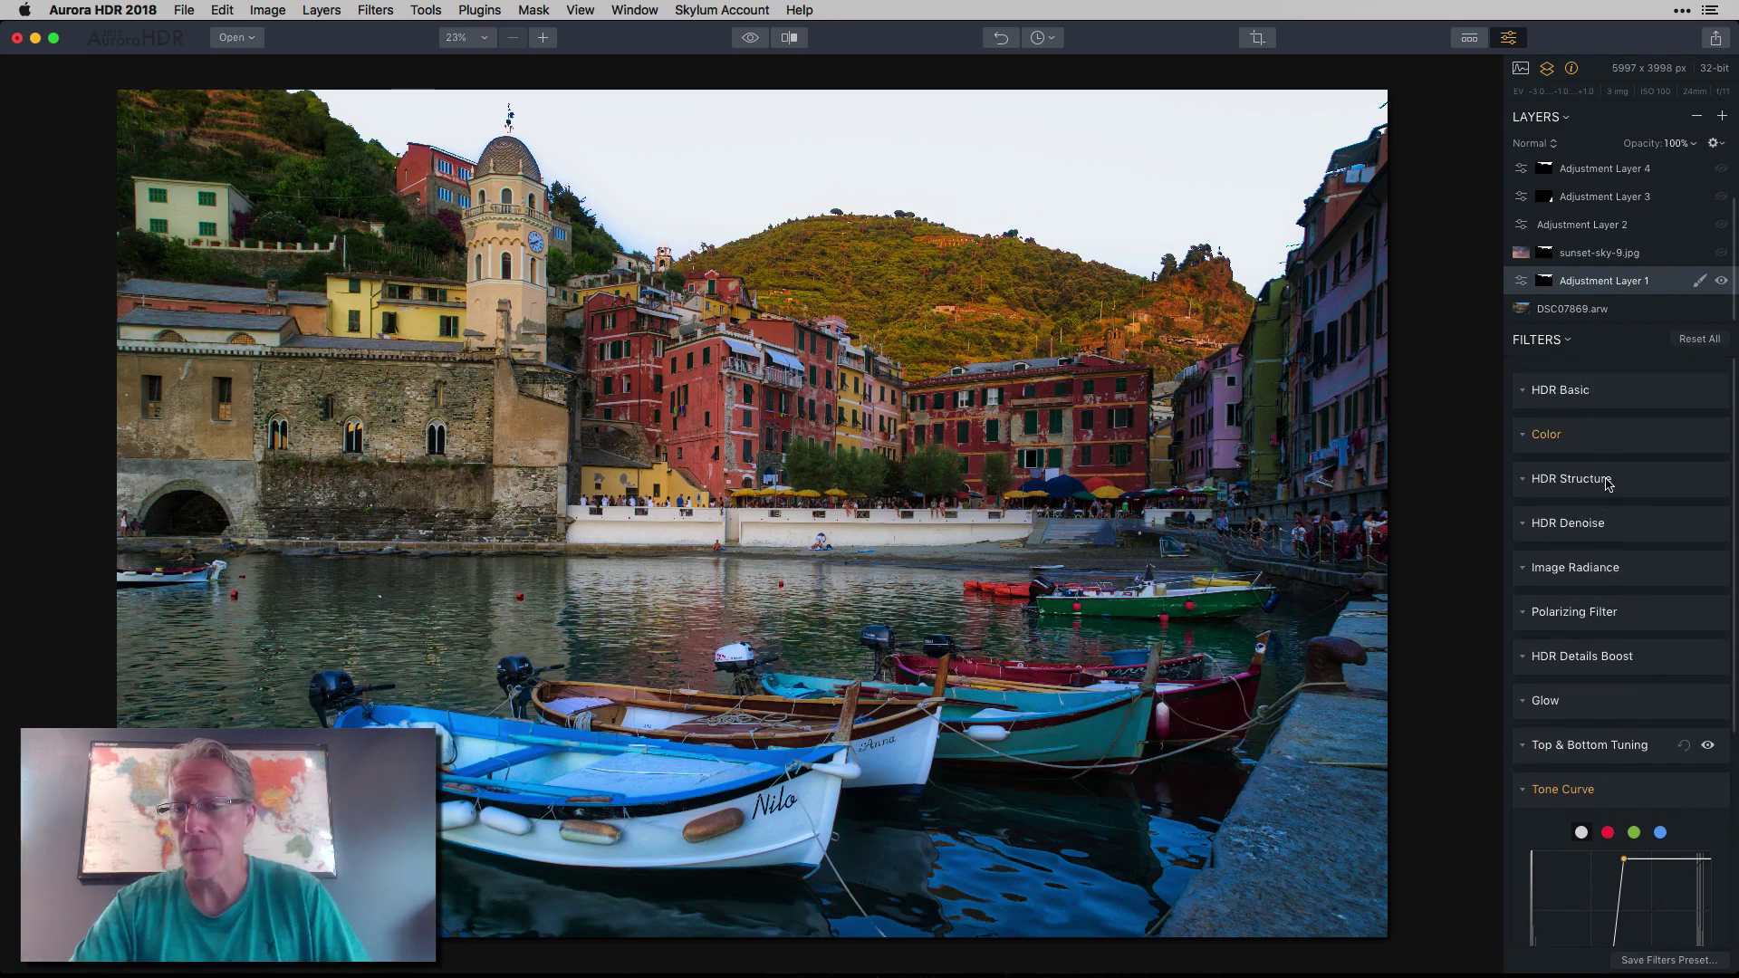
left_click(1528, 424)
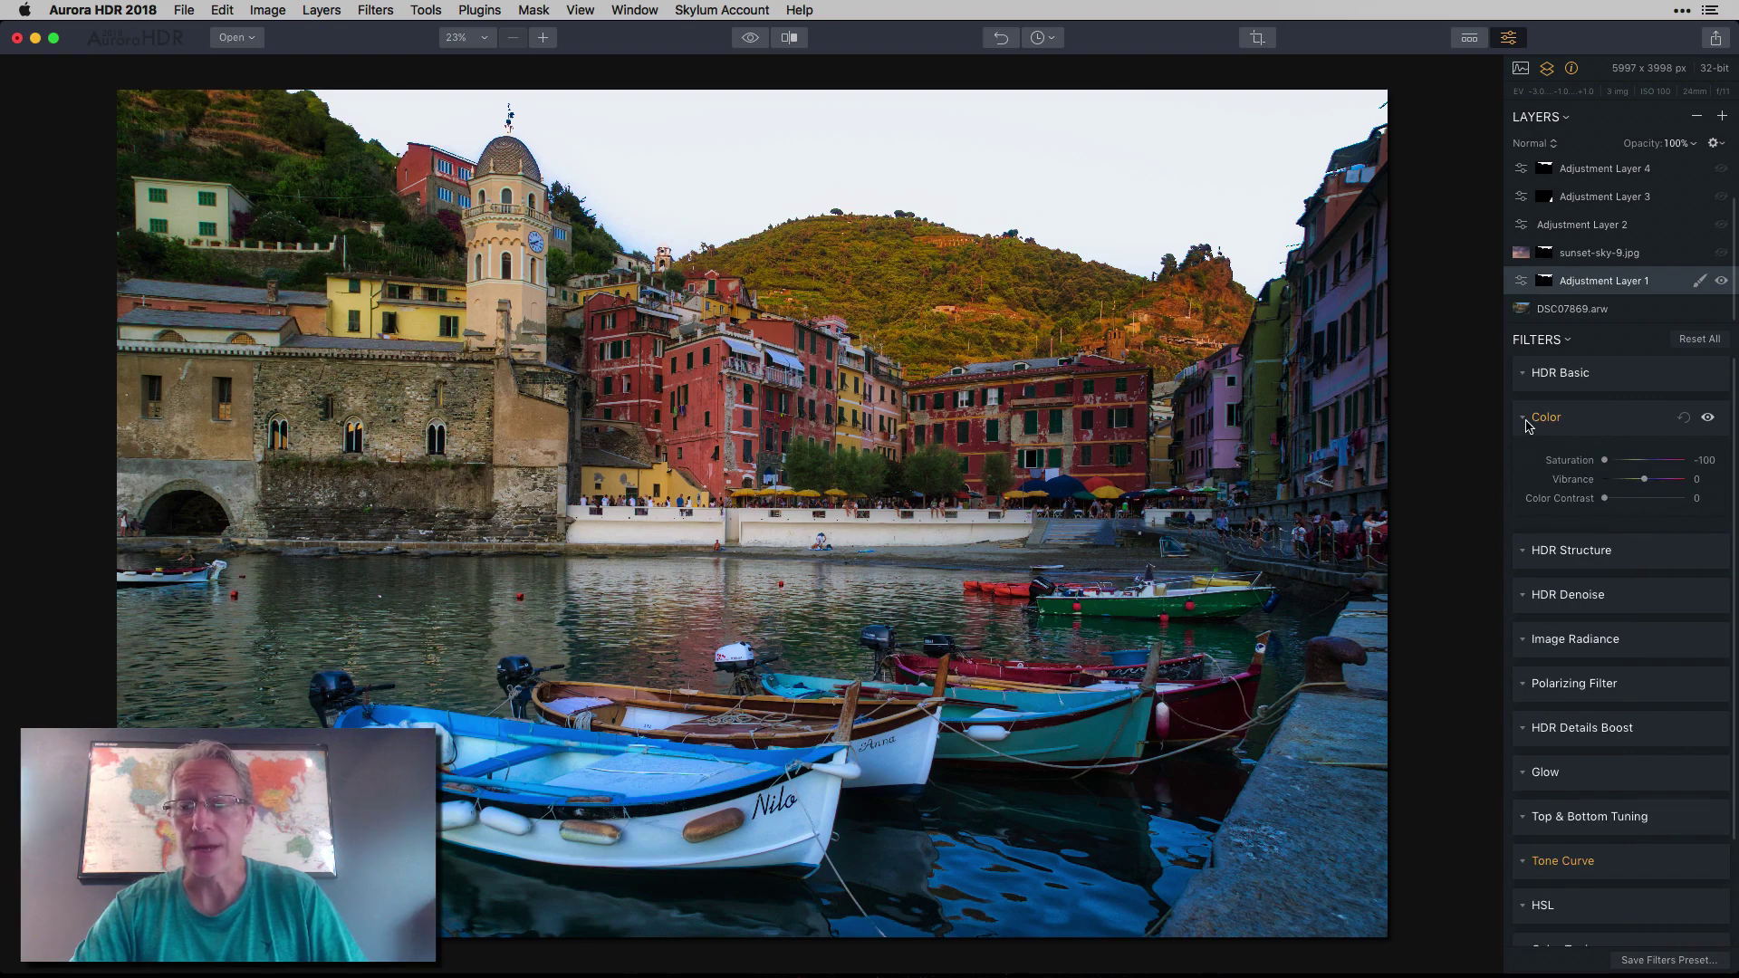
left_click(1528, 424)
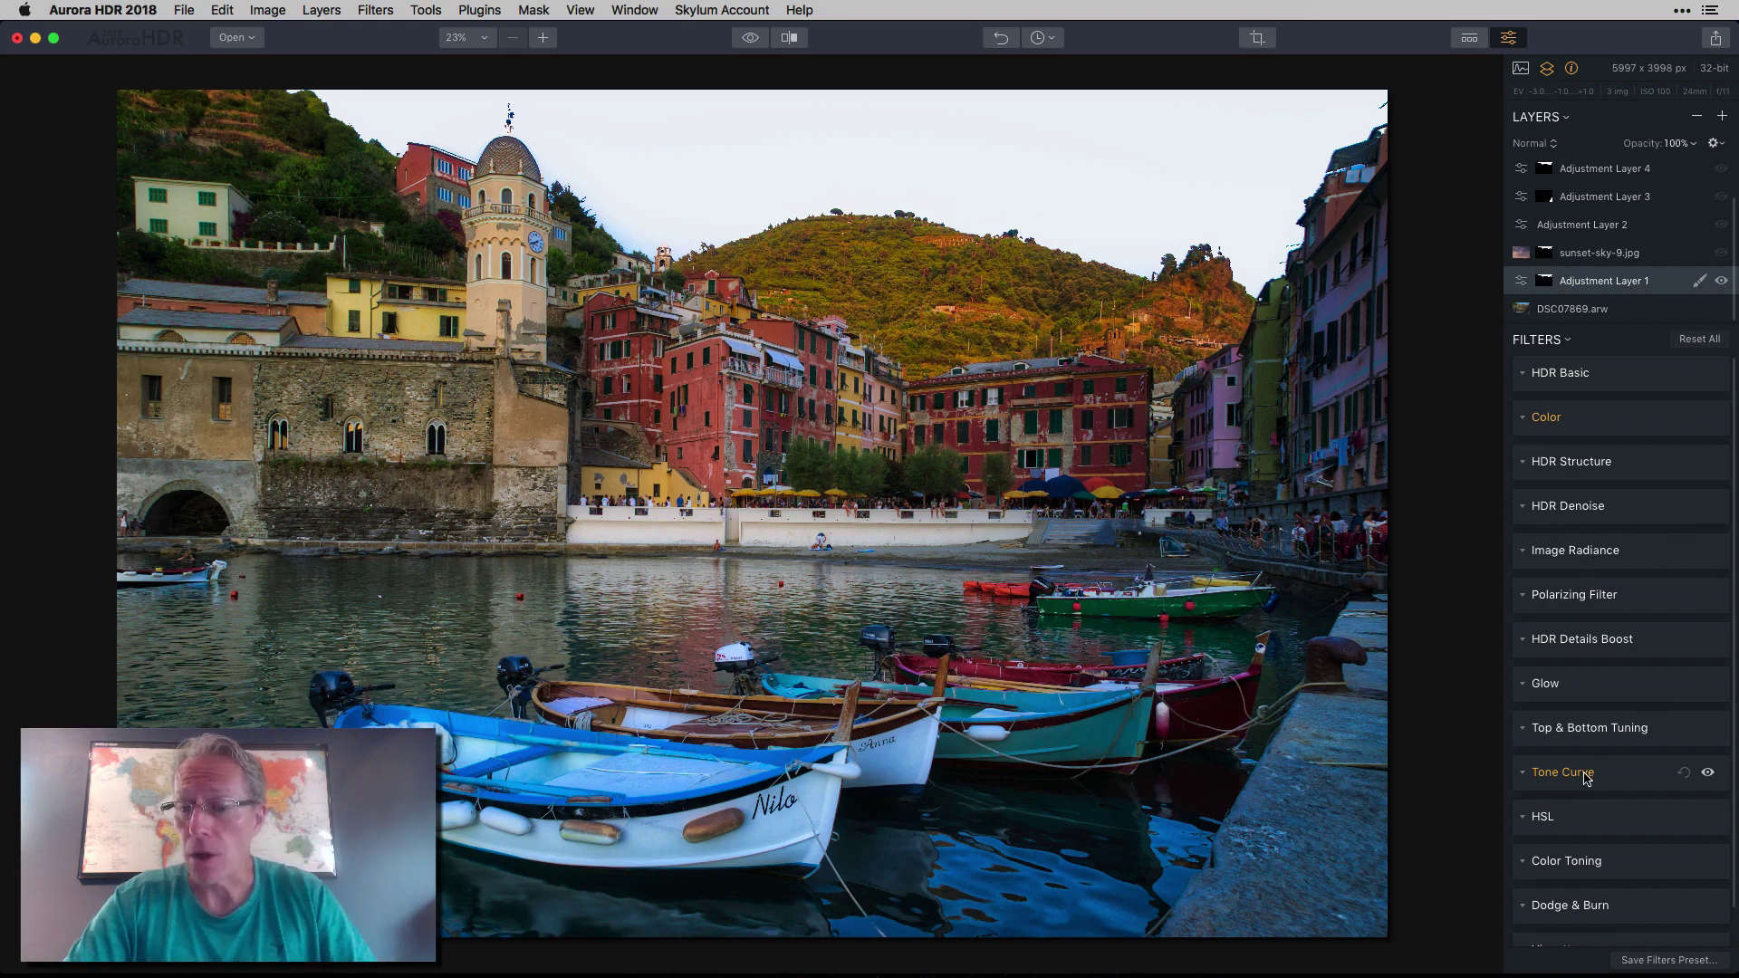
left_click(1529, 774)
scroll(1571, 790, "down", 5)
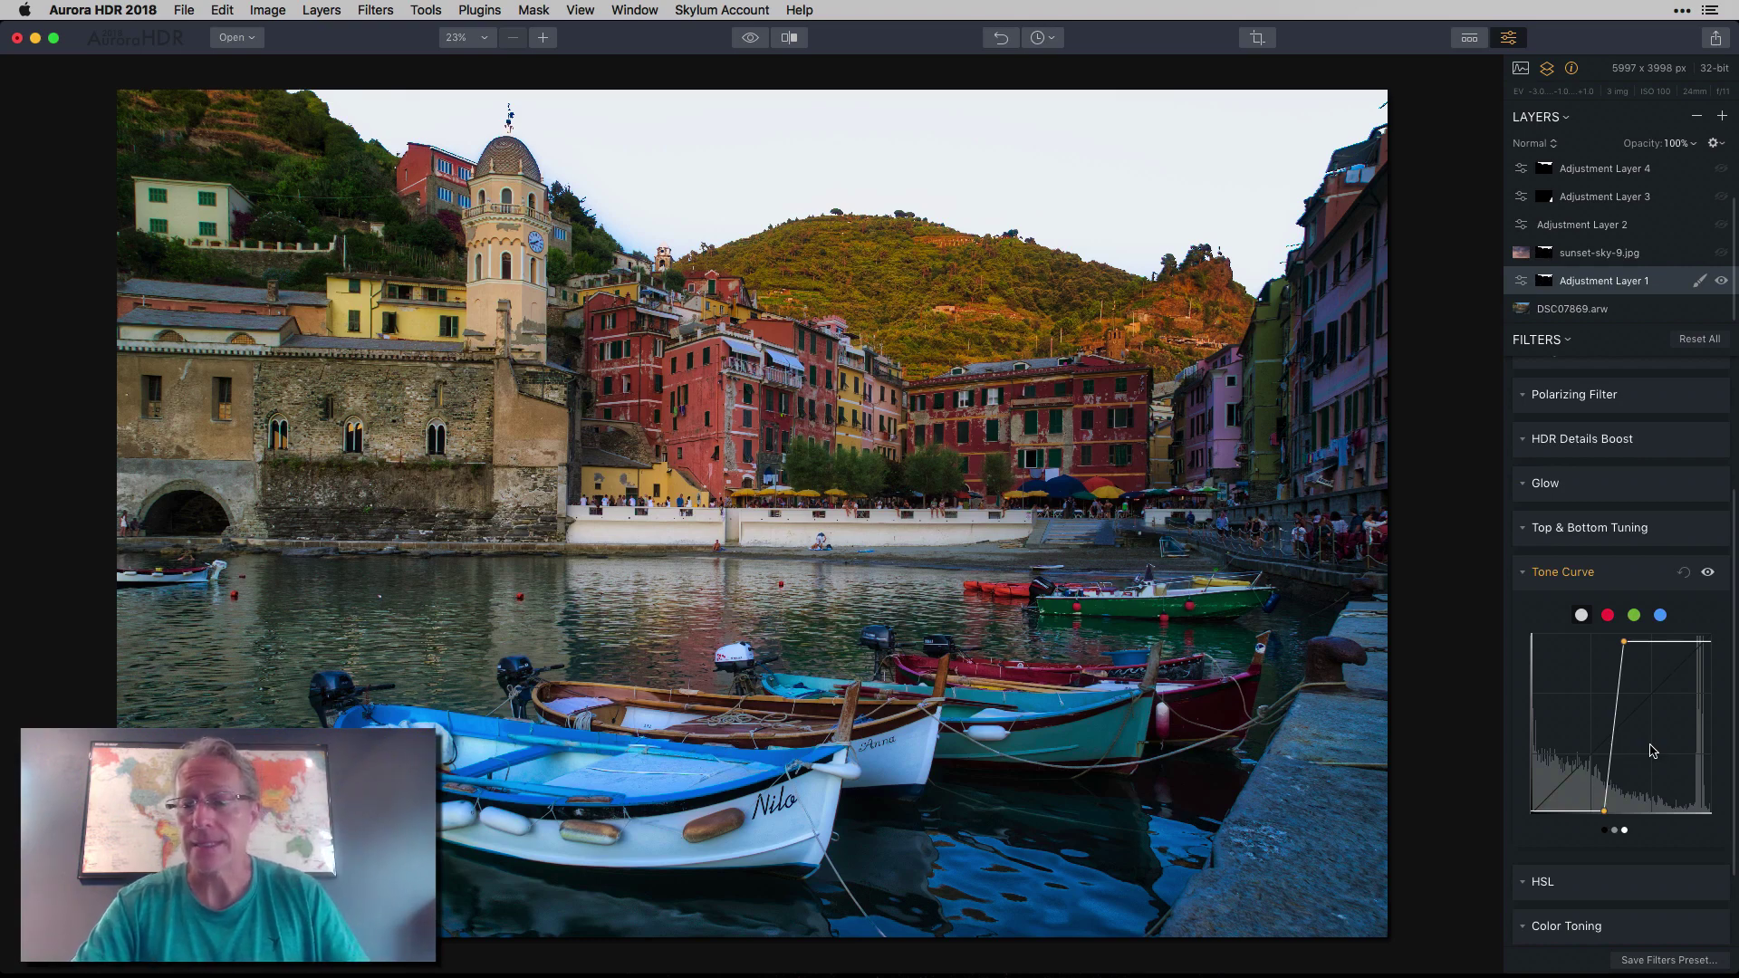
scroll(1633, 429, "up", 5)
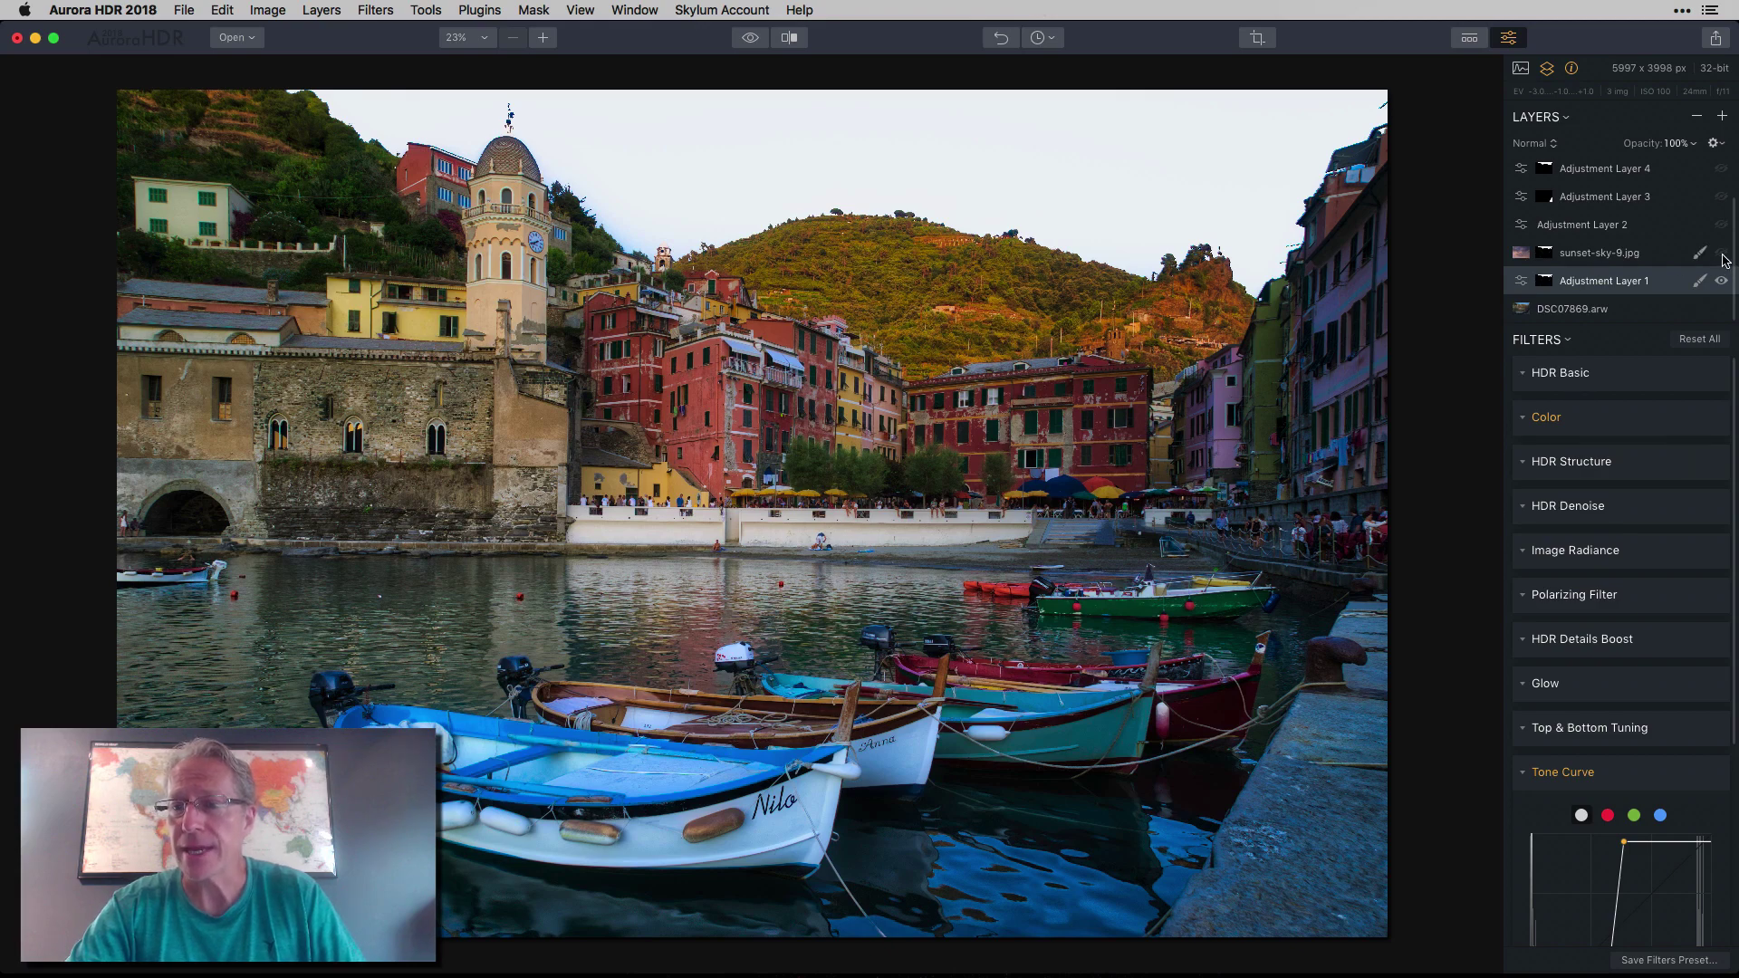
Turn on sunset-sky-9.jpg and view Adjustment Layer 1's mask to confirm it covers only the sky.
left_click(1660, 258)
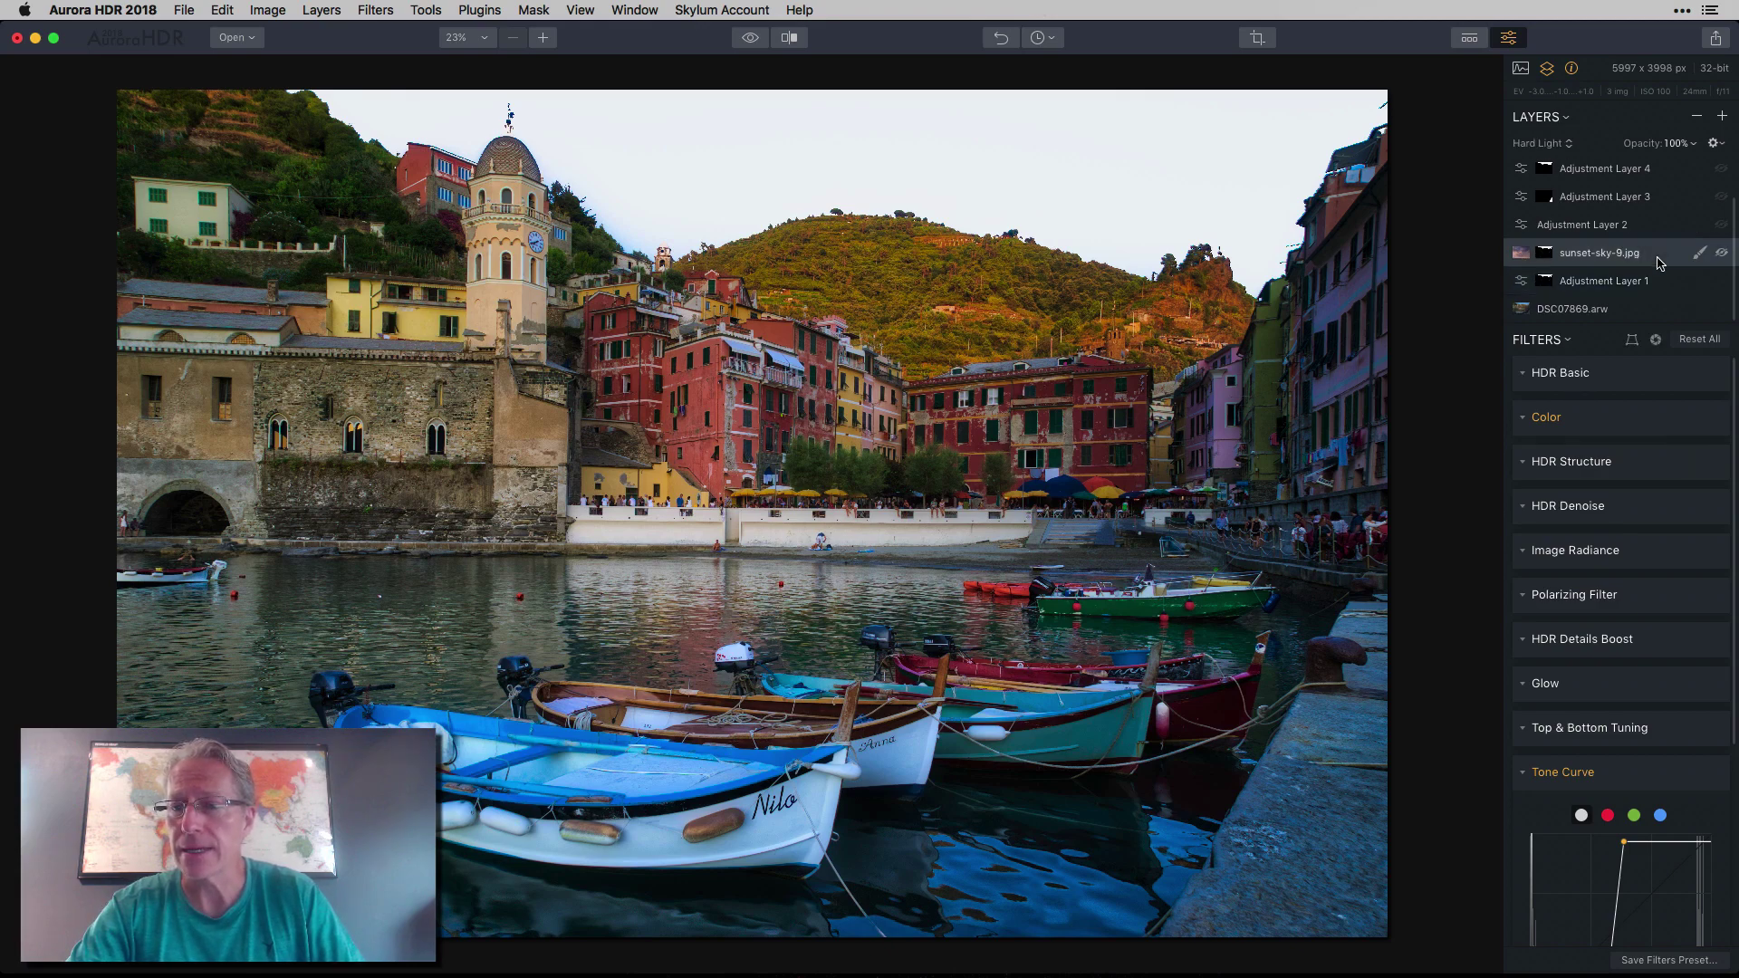
left_click(1722, 255)
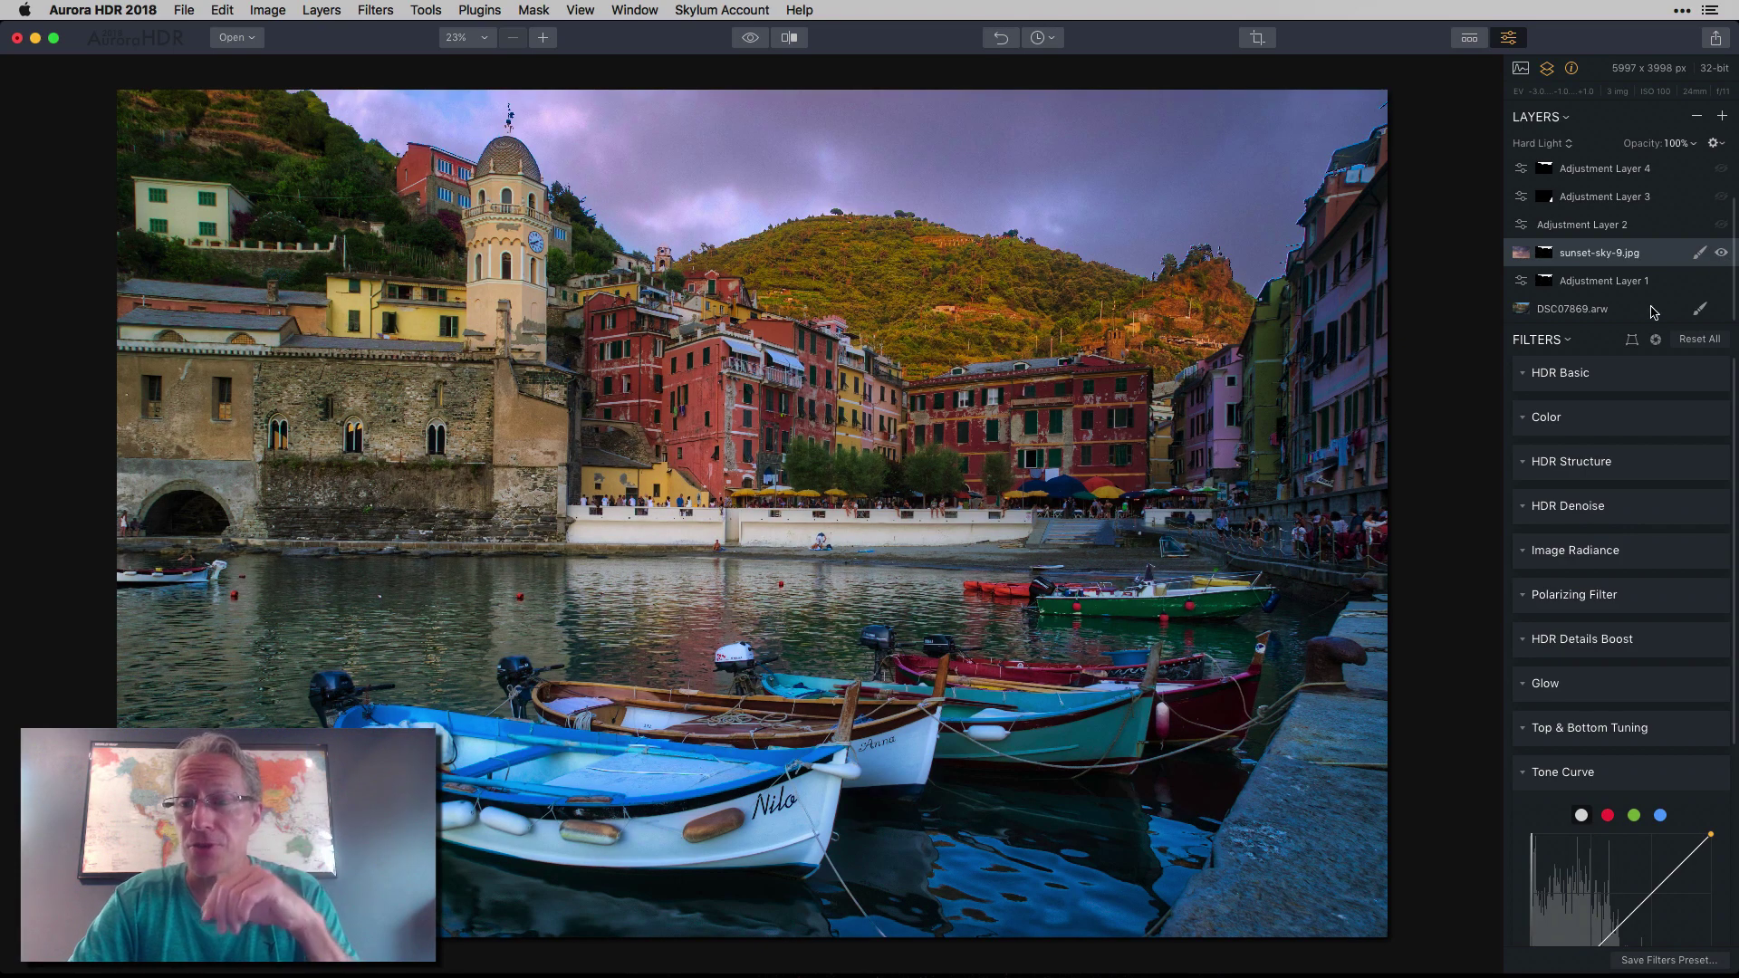
left_click(1635, 284)
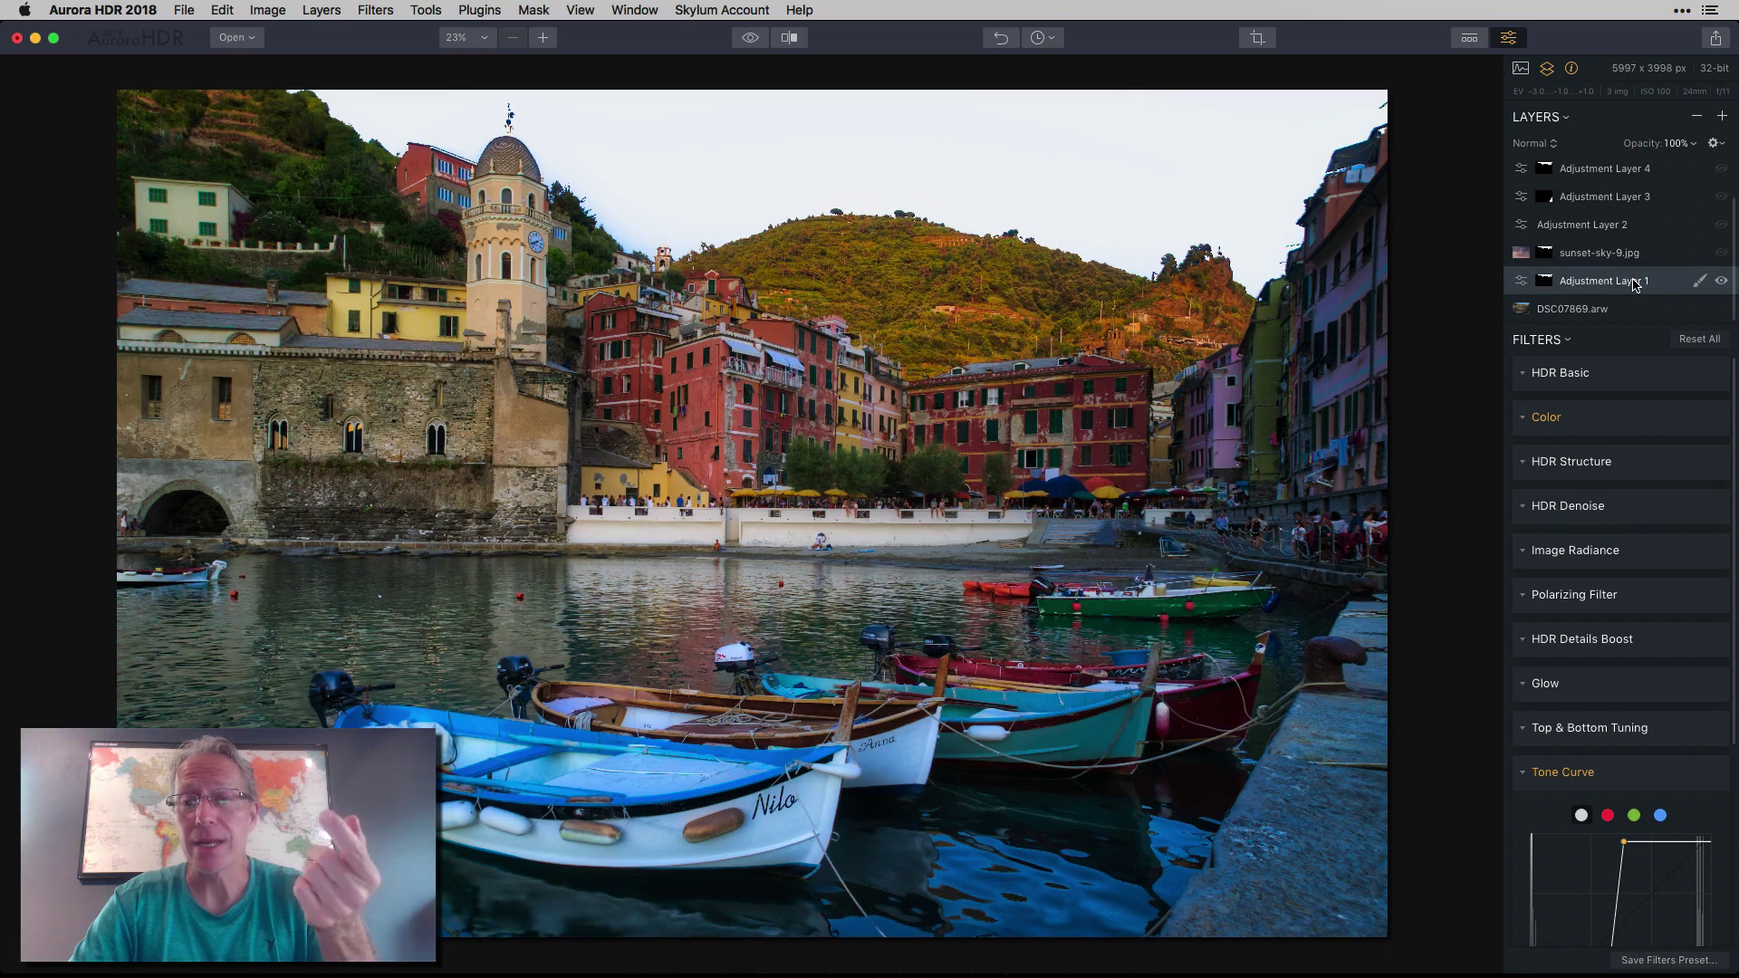
left_click(1700, 281)
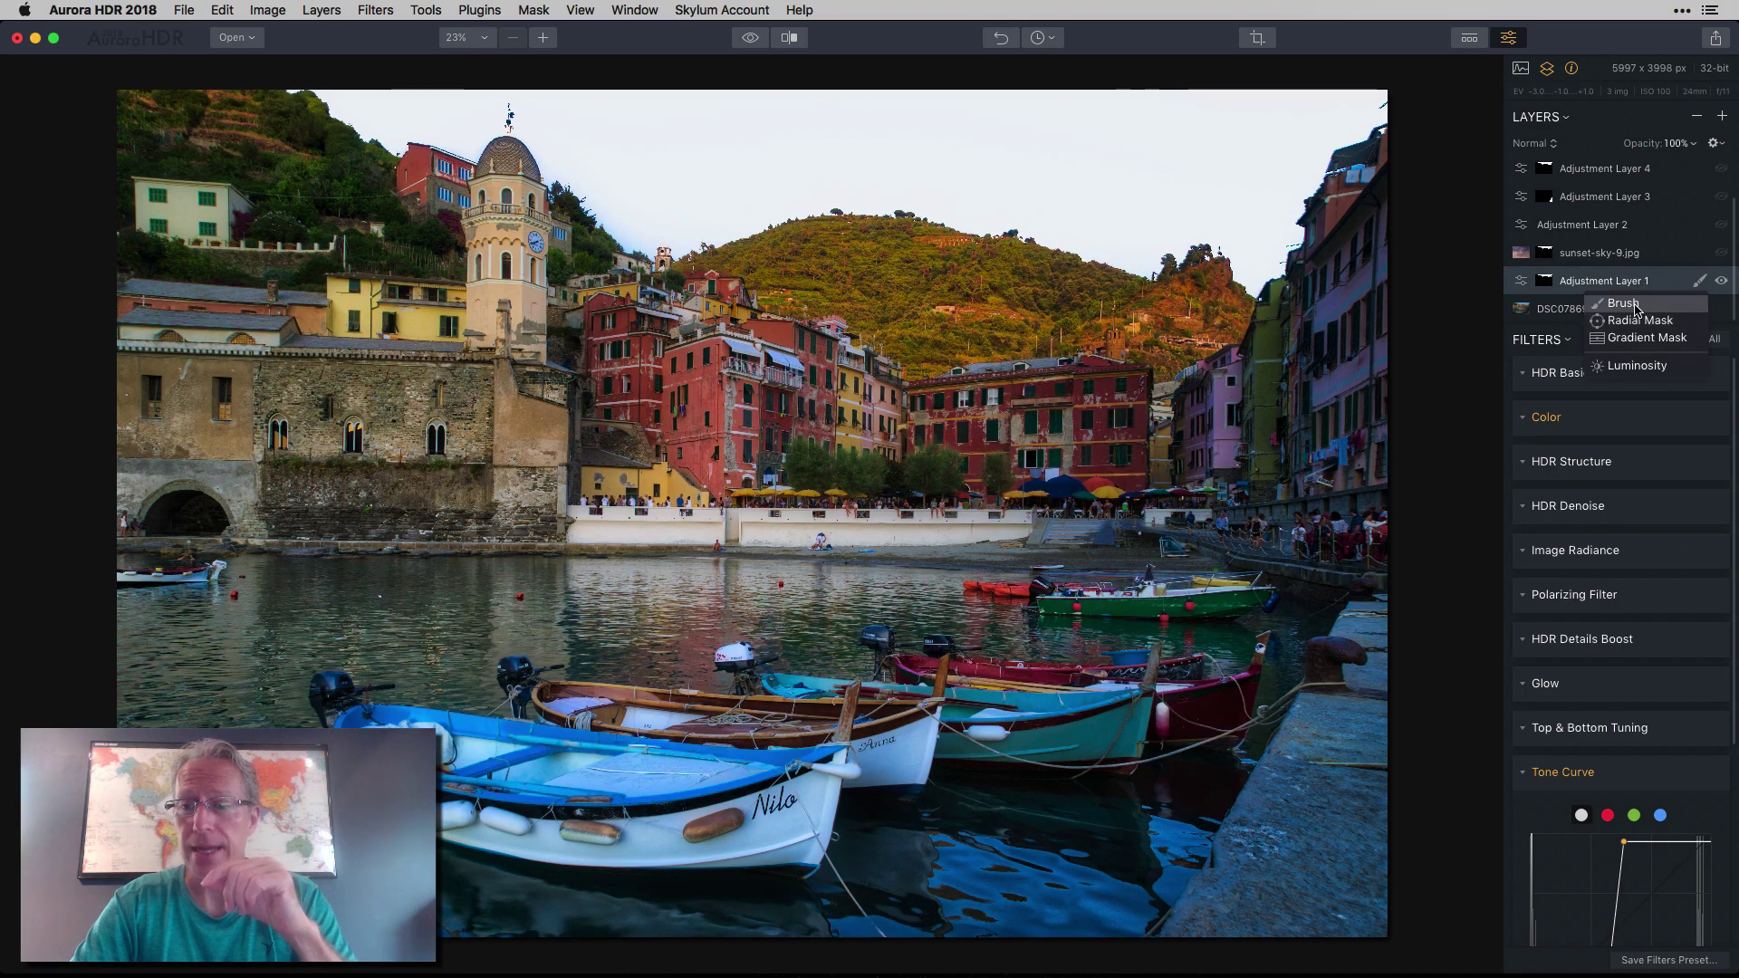
left_click(1631, 308)
left_click(167, 69)
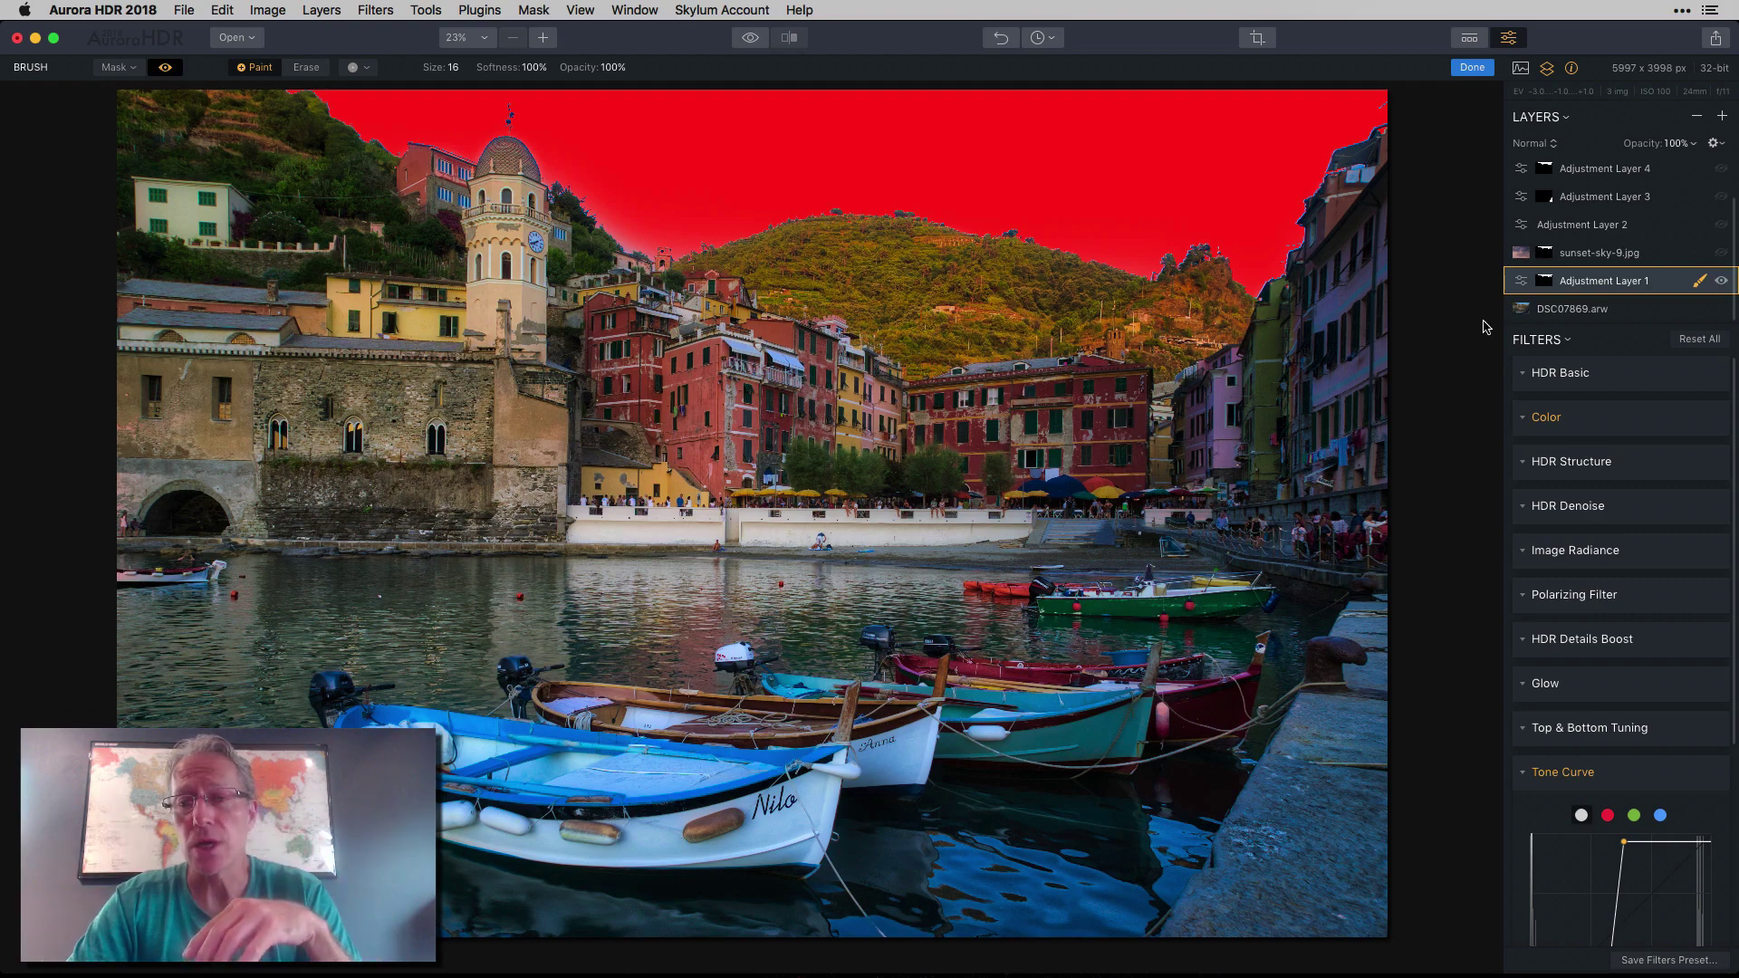
left_click(1699, 283)
left_click(1700, 283)
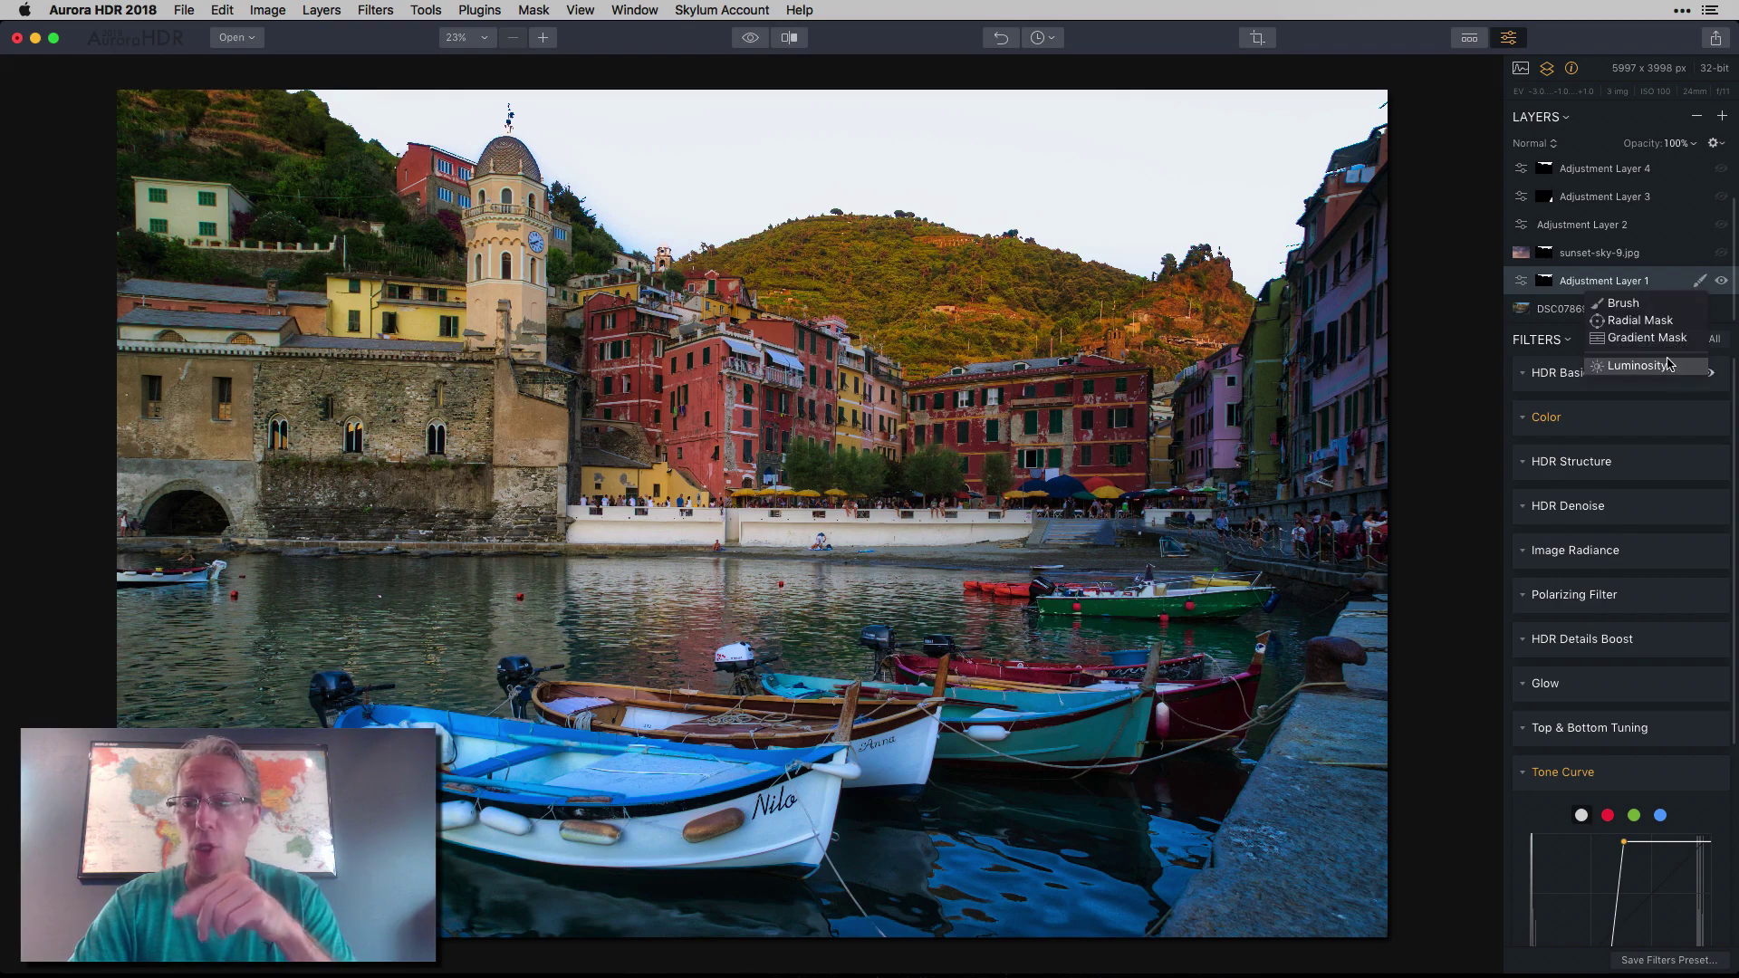
left_click(1456, 286)
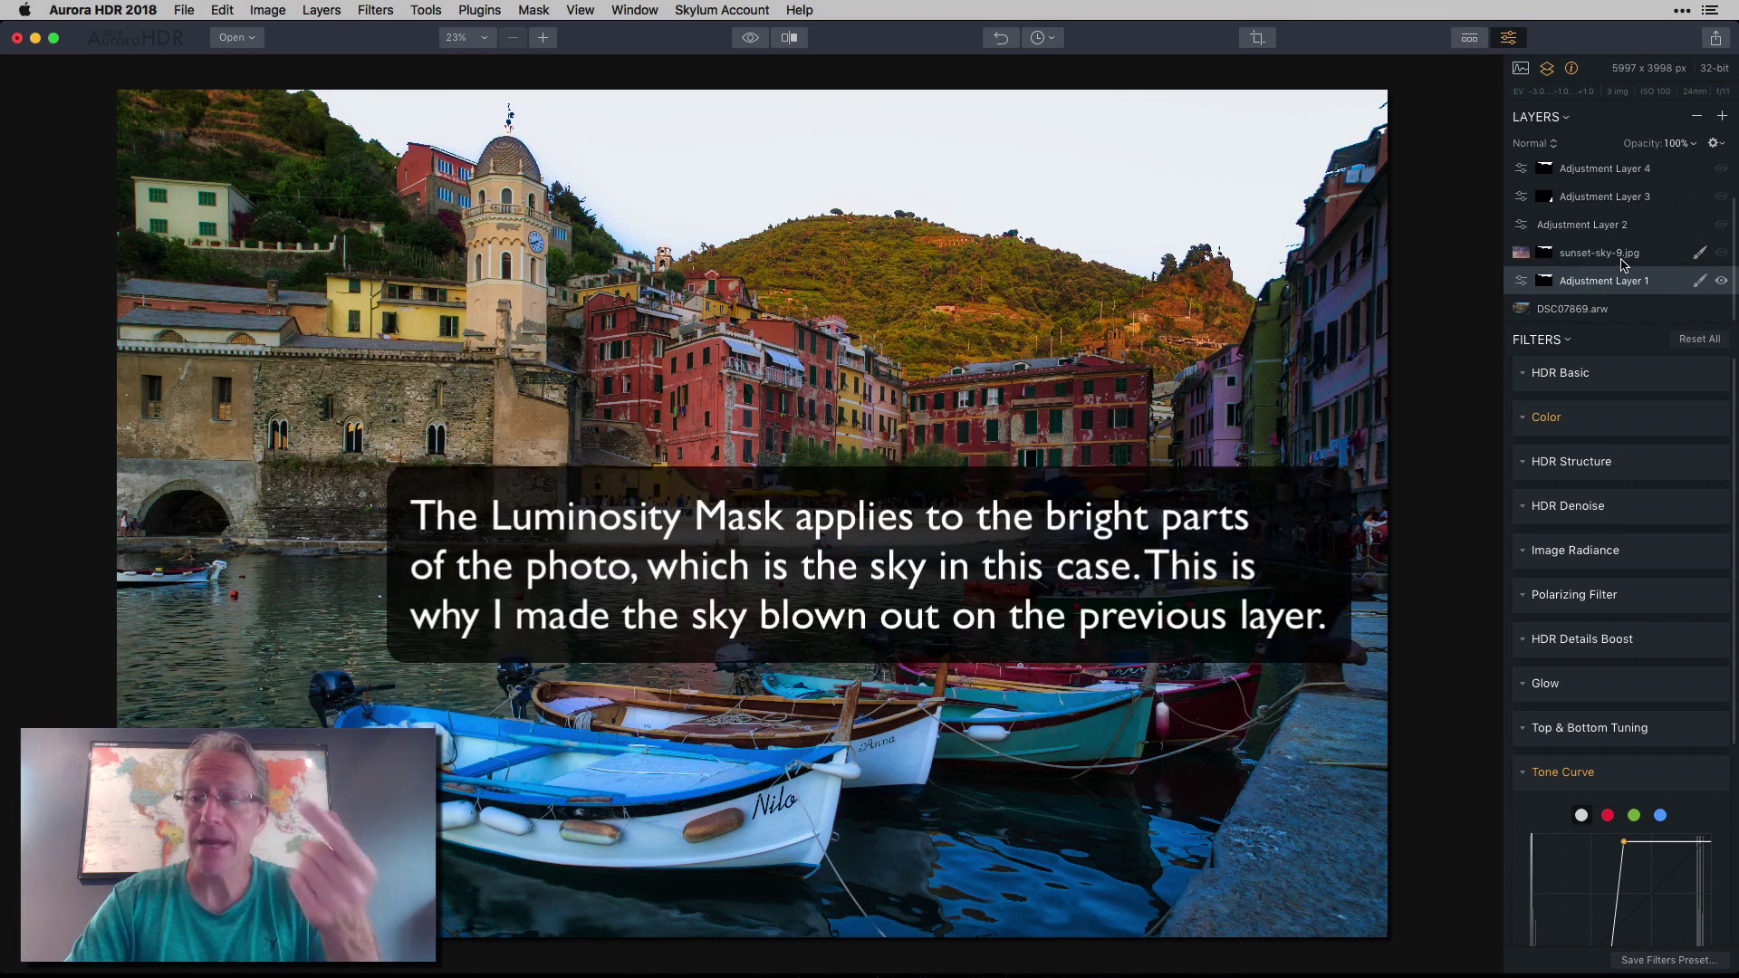
Select sunset-sky-9.jpg and compare its Hard Light purple sunset blend against the original.
left_click(1625, 260)
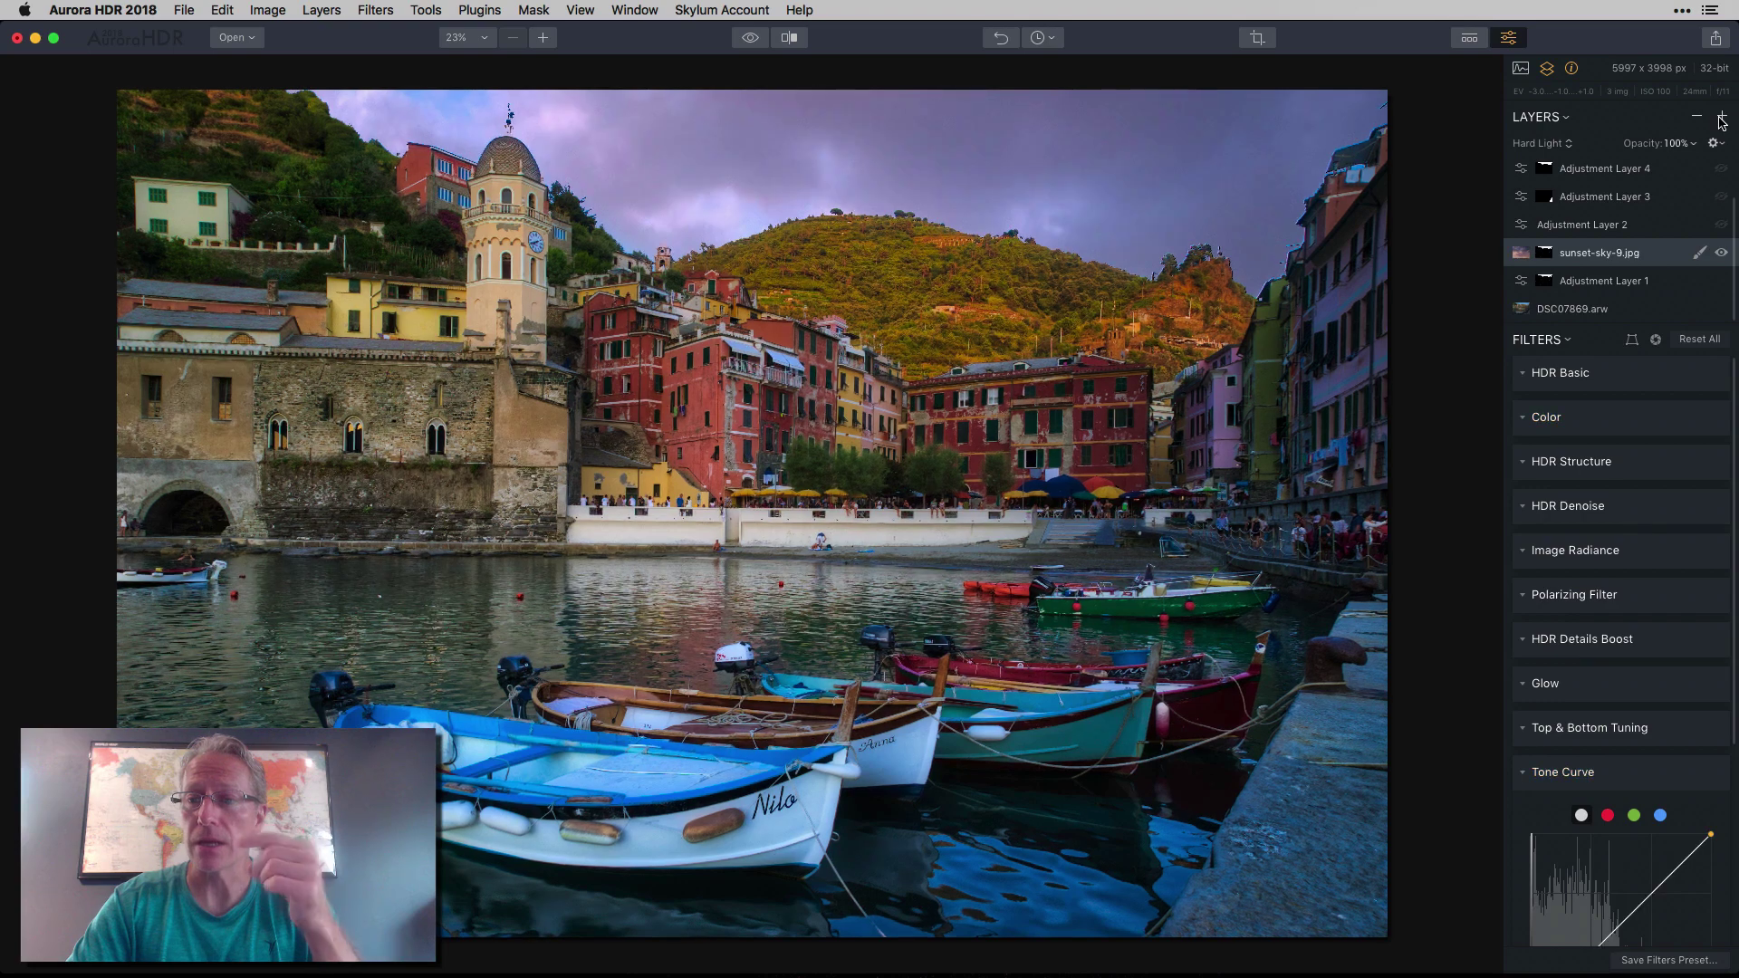
left_click(1722, 118)
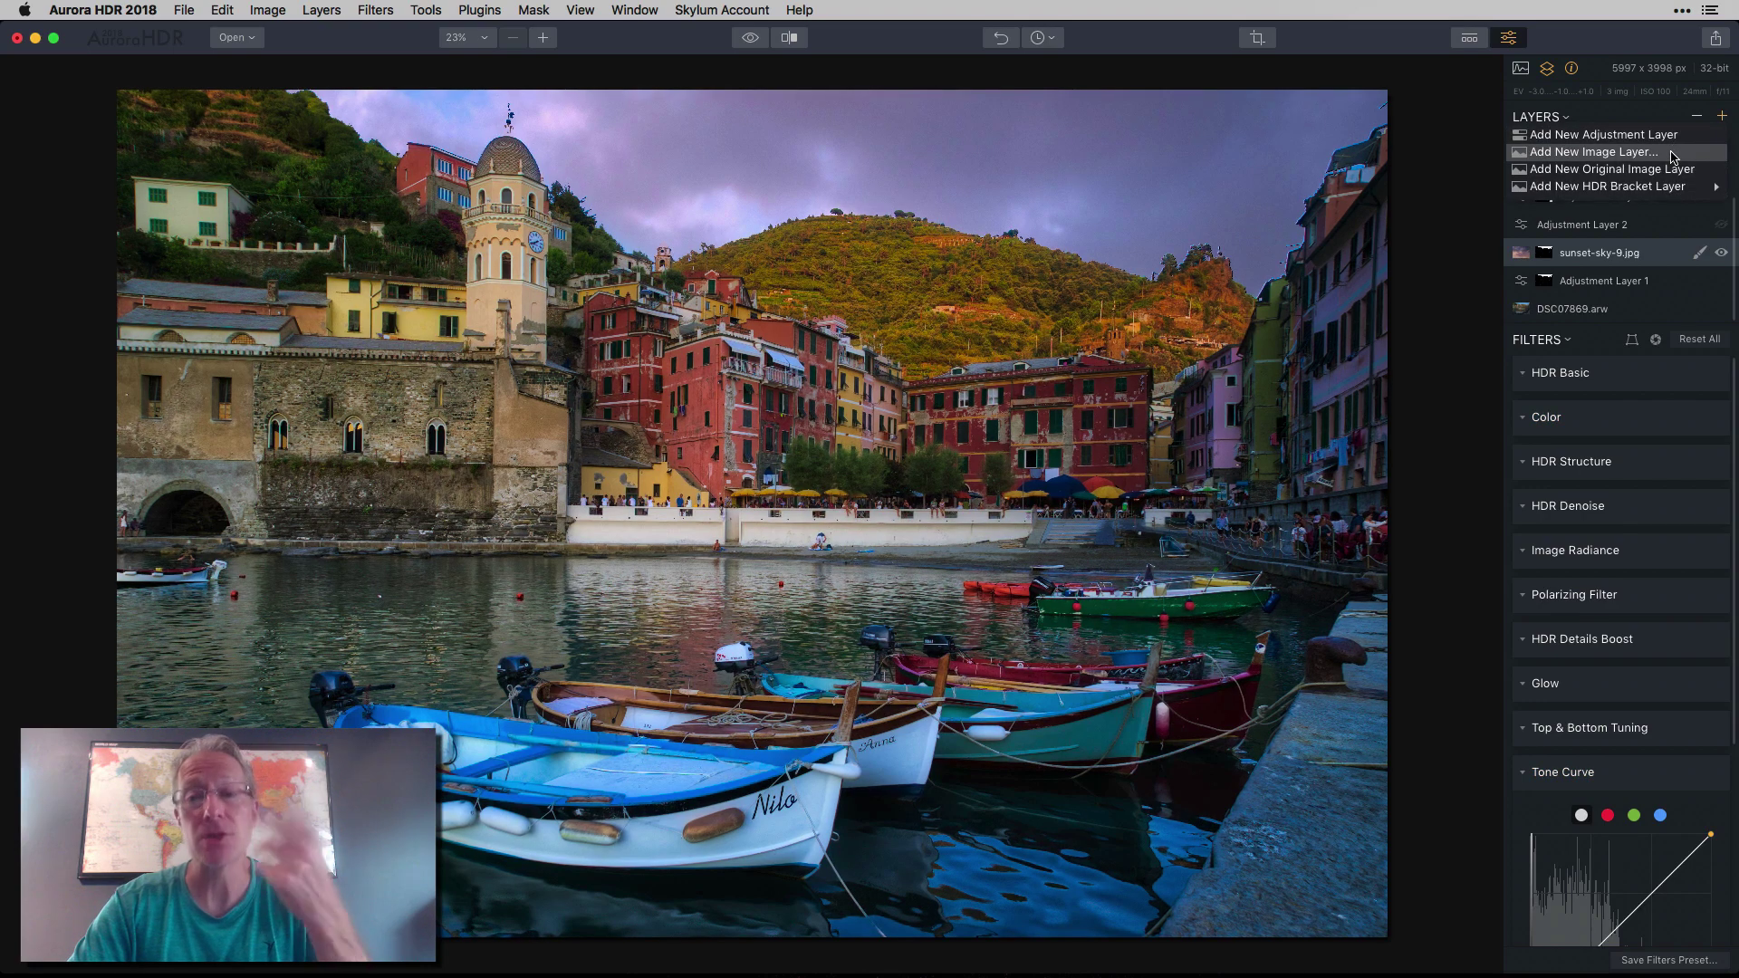
left_click(1483, 222)
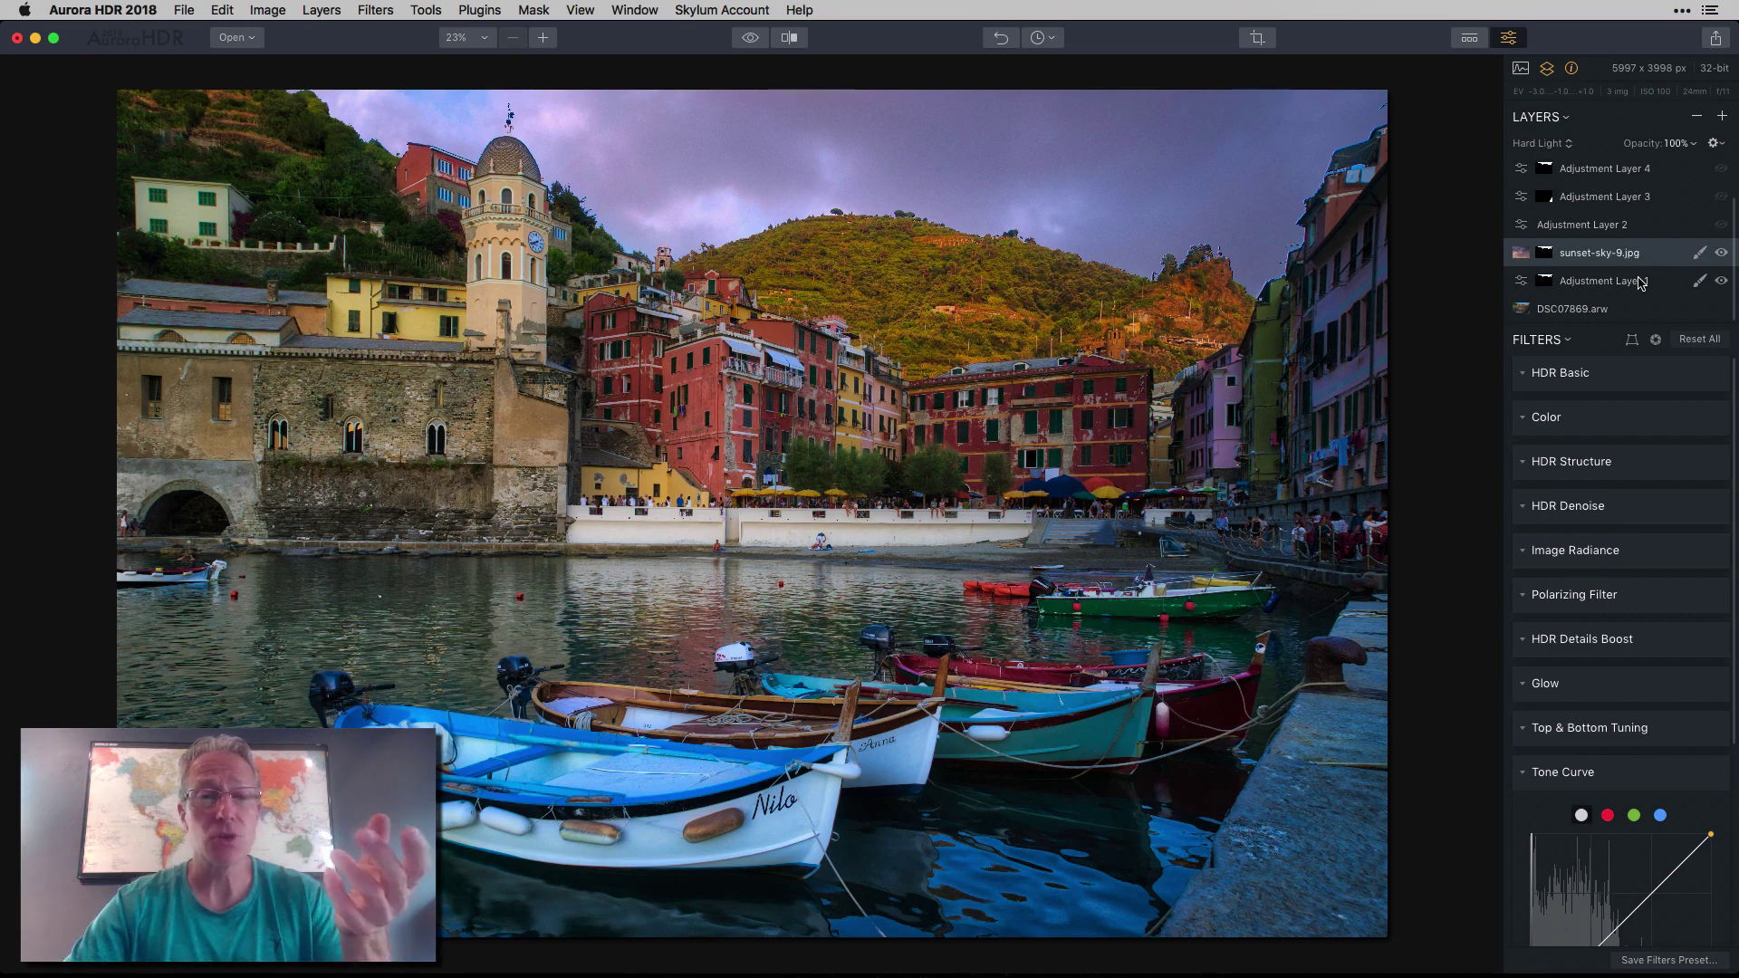
left_click(754, 37)
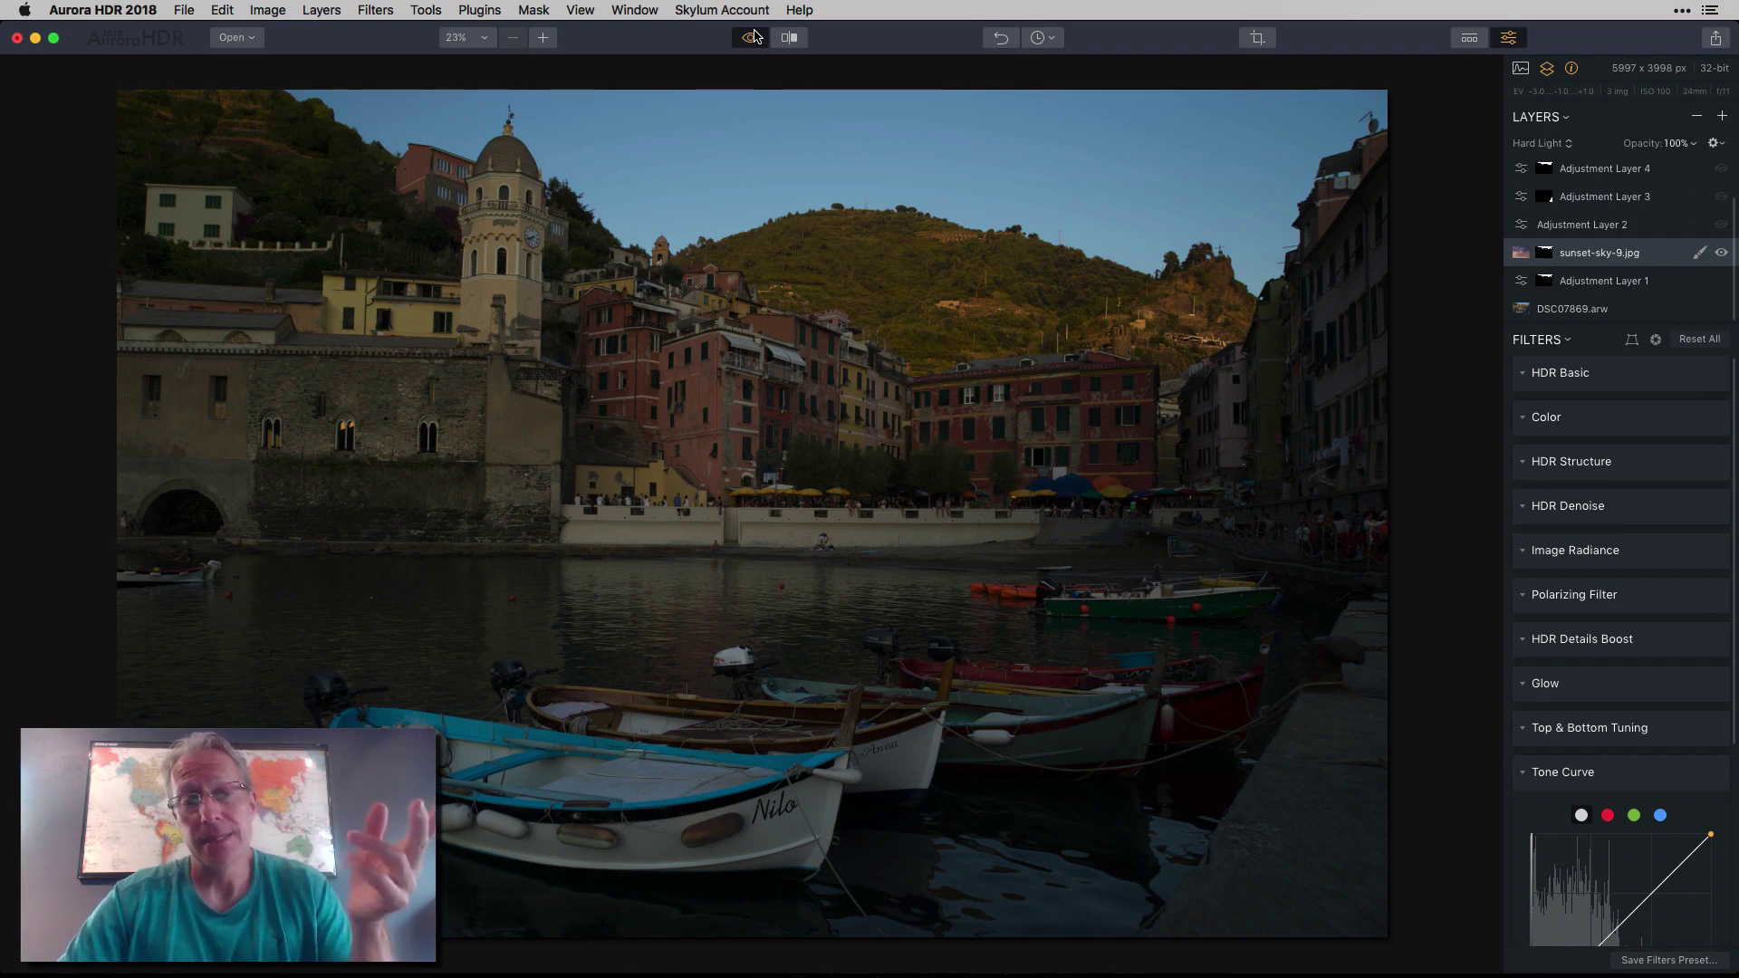
left_click(755, 36)
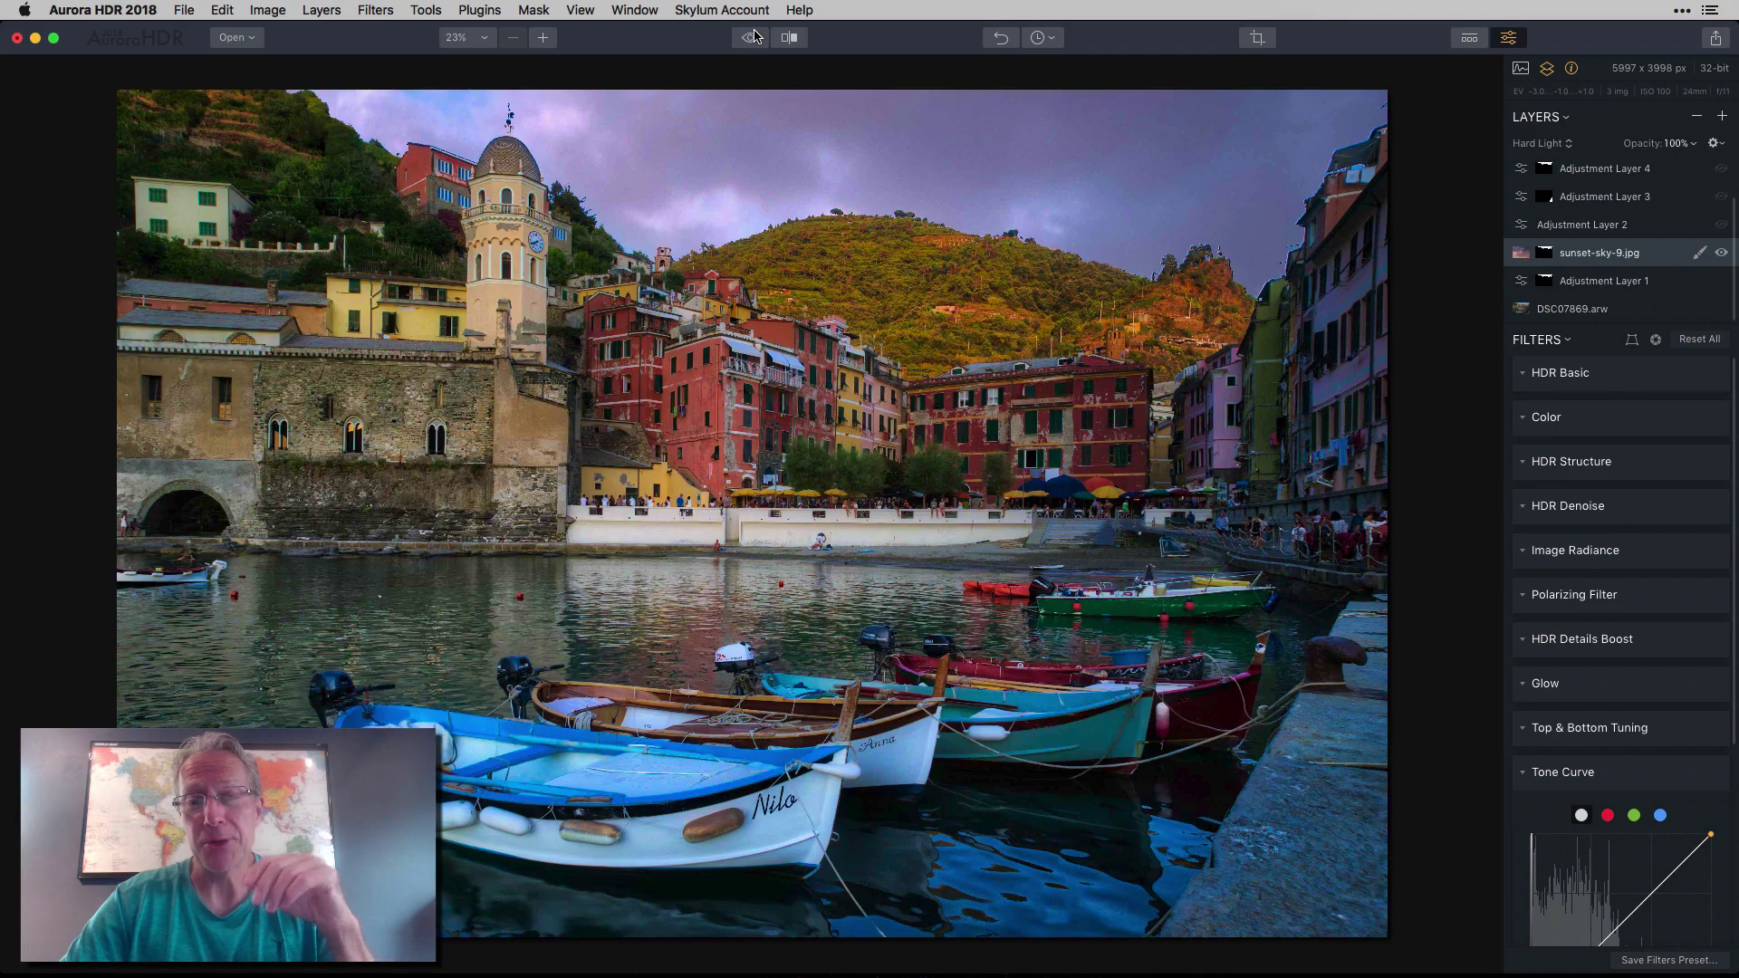
Select Adjustment Layer 2 and collapse its Tone Curve settings.
left_click(1628, 229)
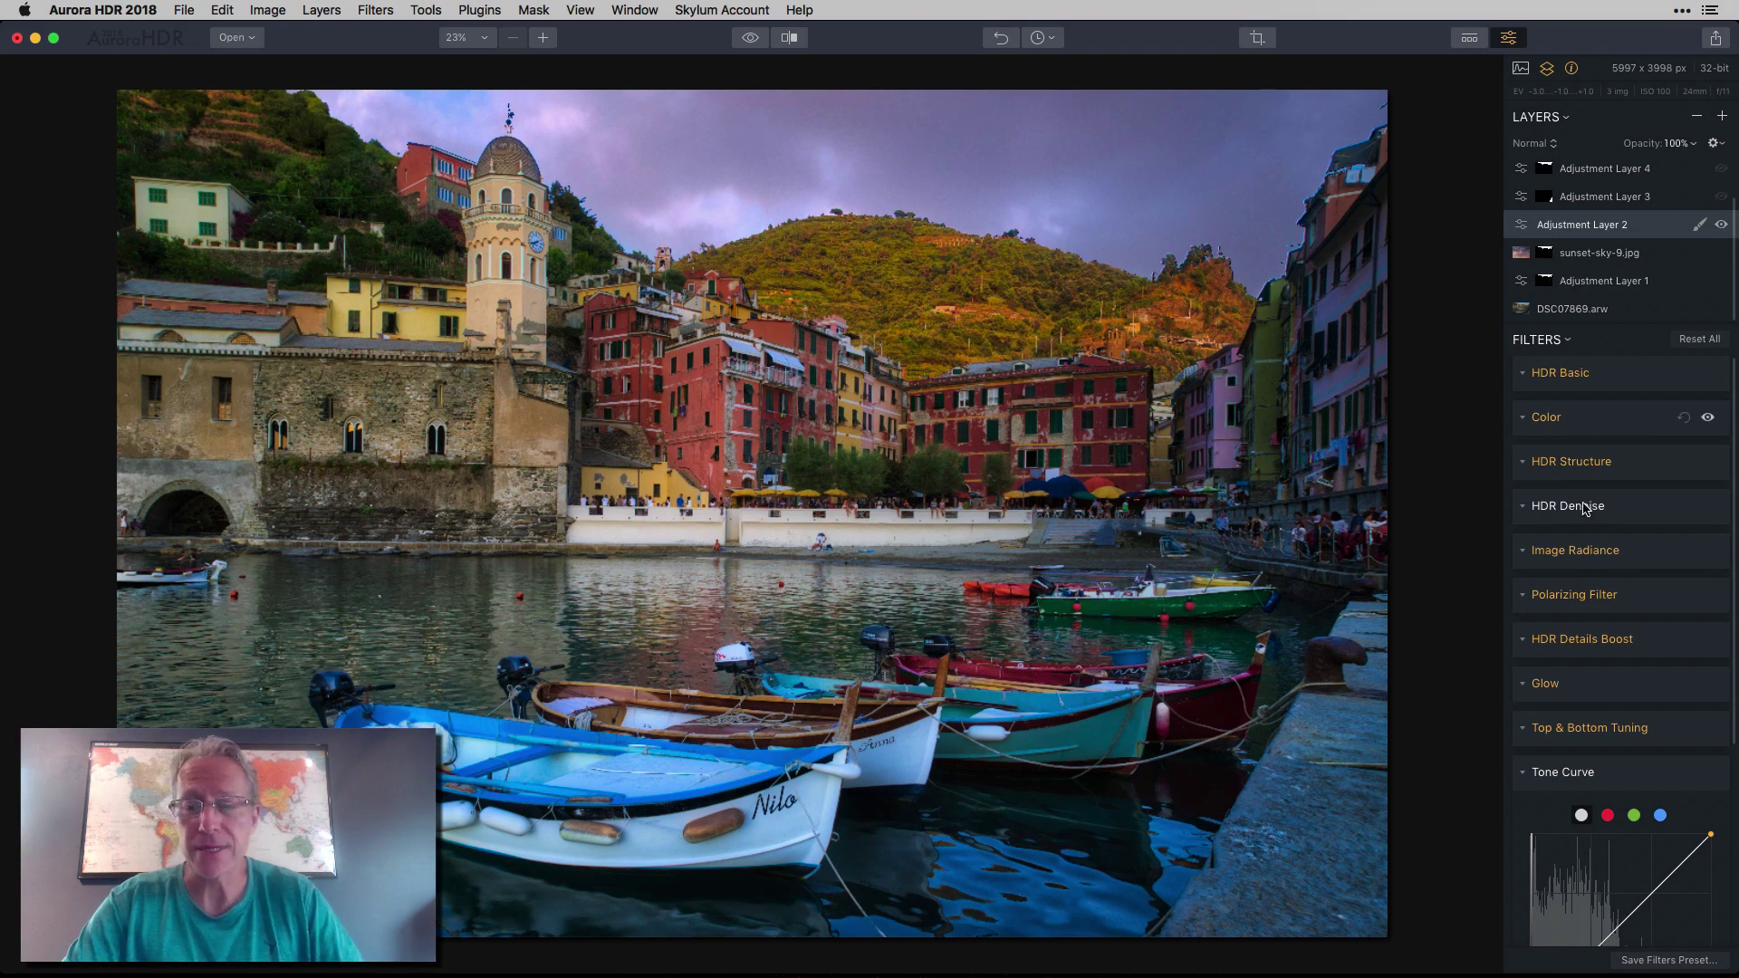
scroll(1545, 625, "down", 6)
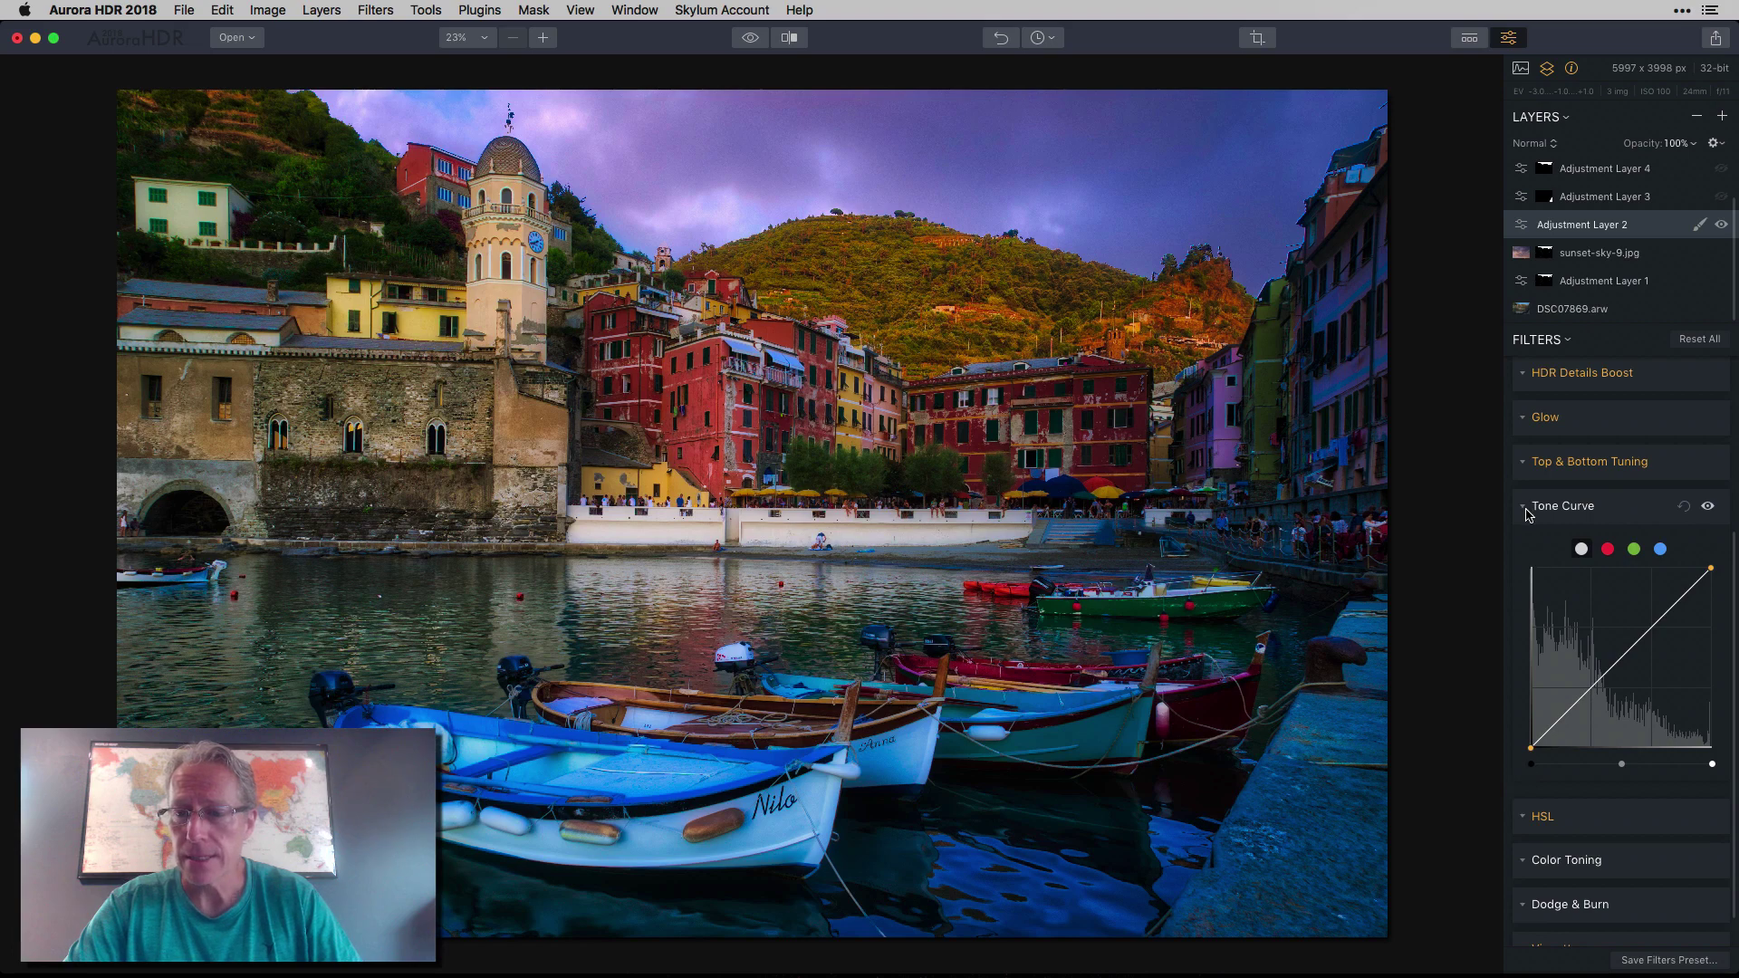
left_click(1528, 513)
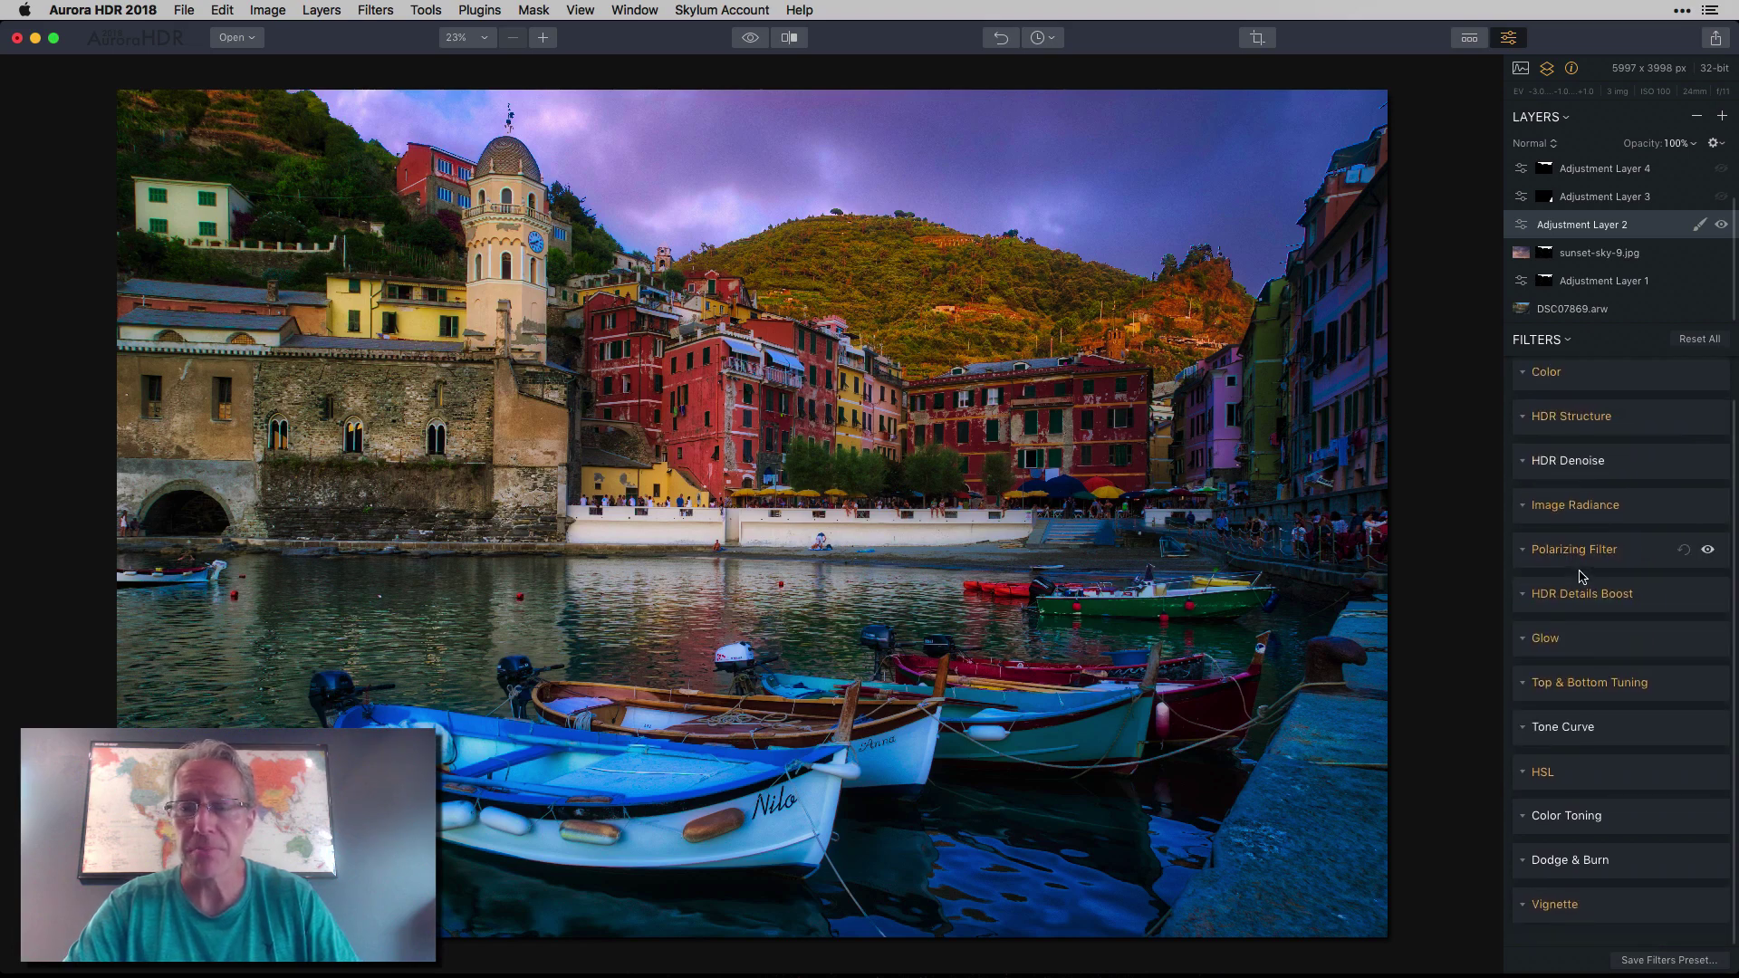
scroll(1581, 576, "up", 2)
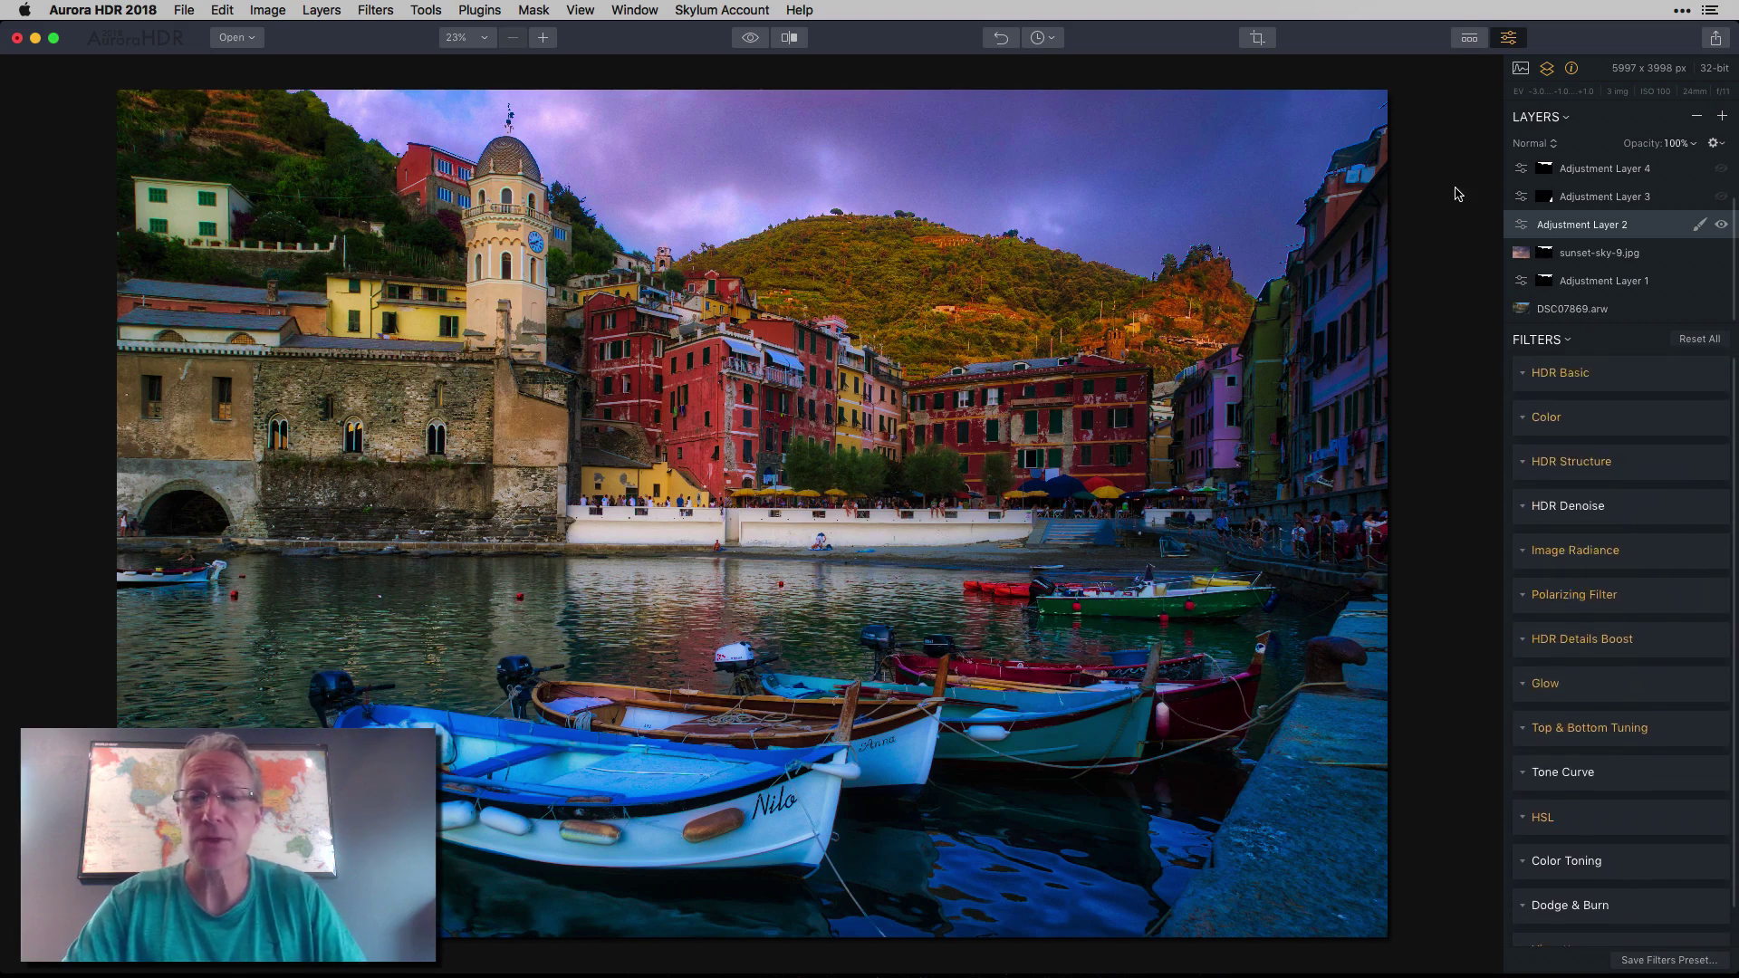
Browse the preset strip and its categories, then hide the strip to enlarge the photo.
left_click(1469, 37)
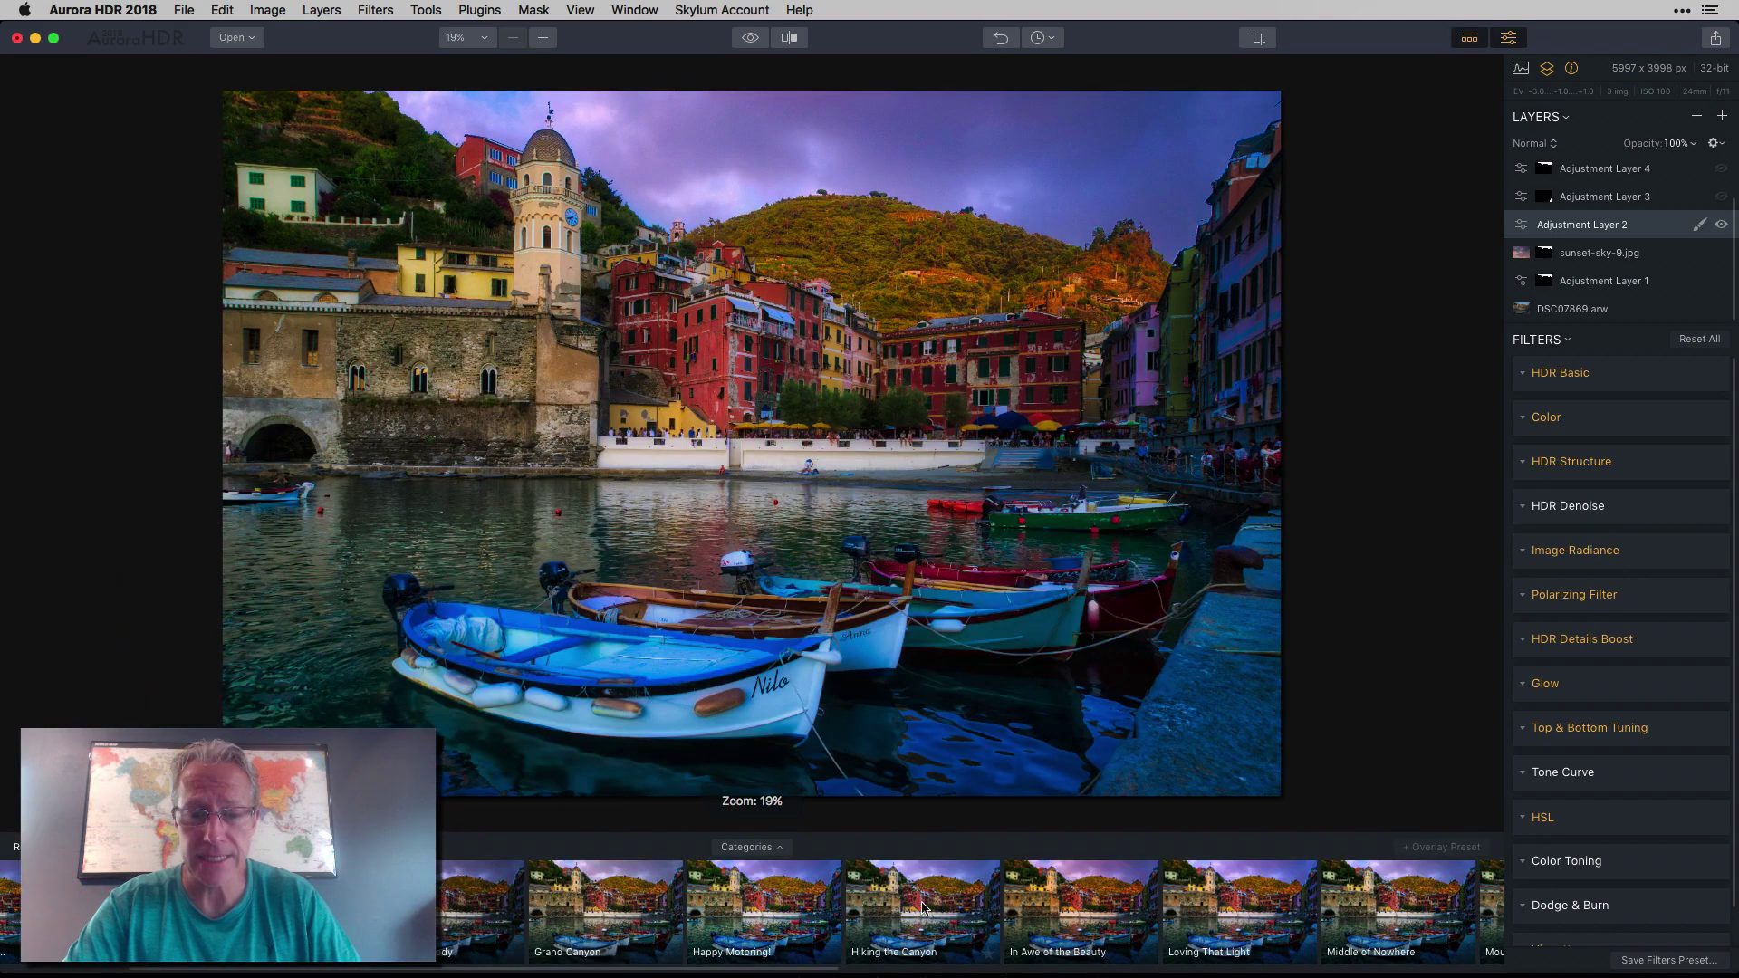
left_click(747, 847)
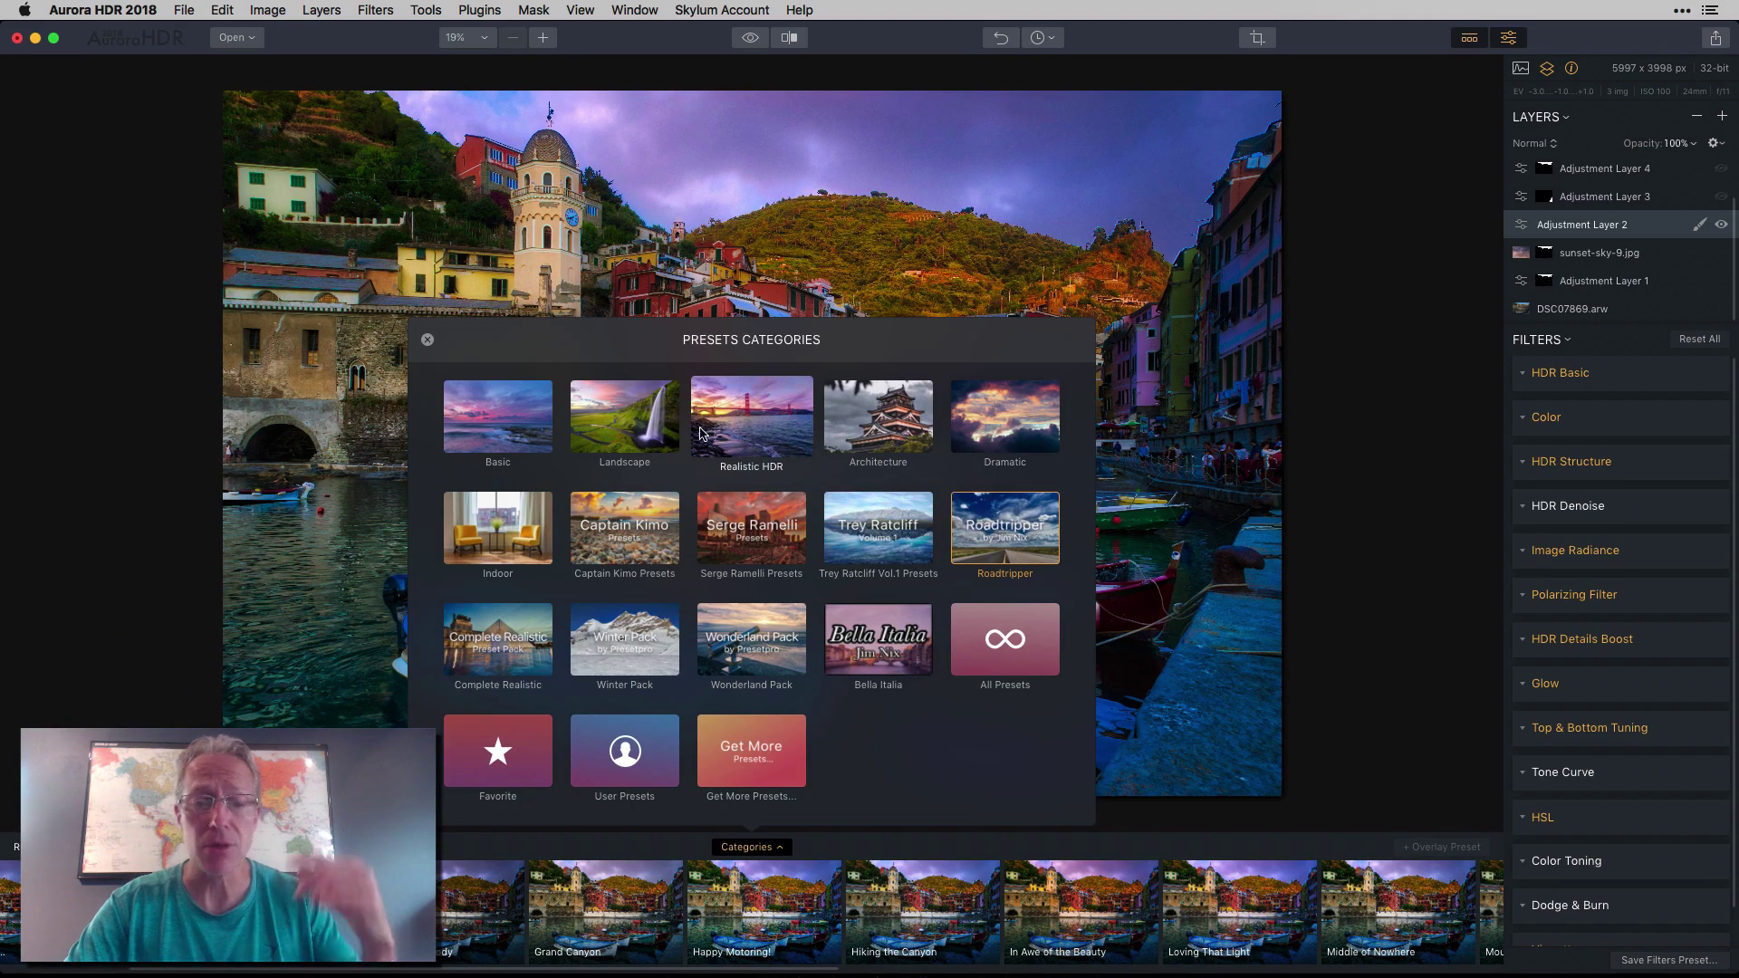
left_click(427, 340)
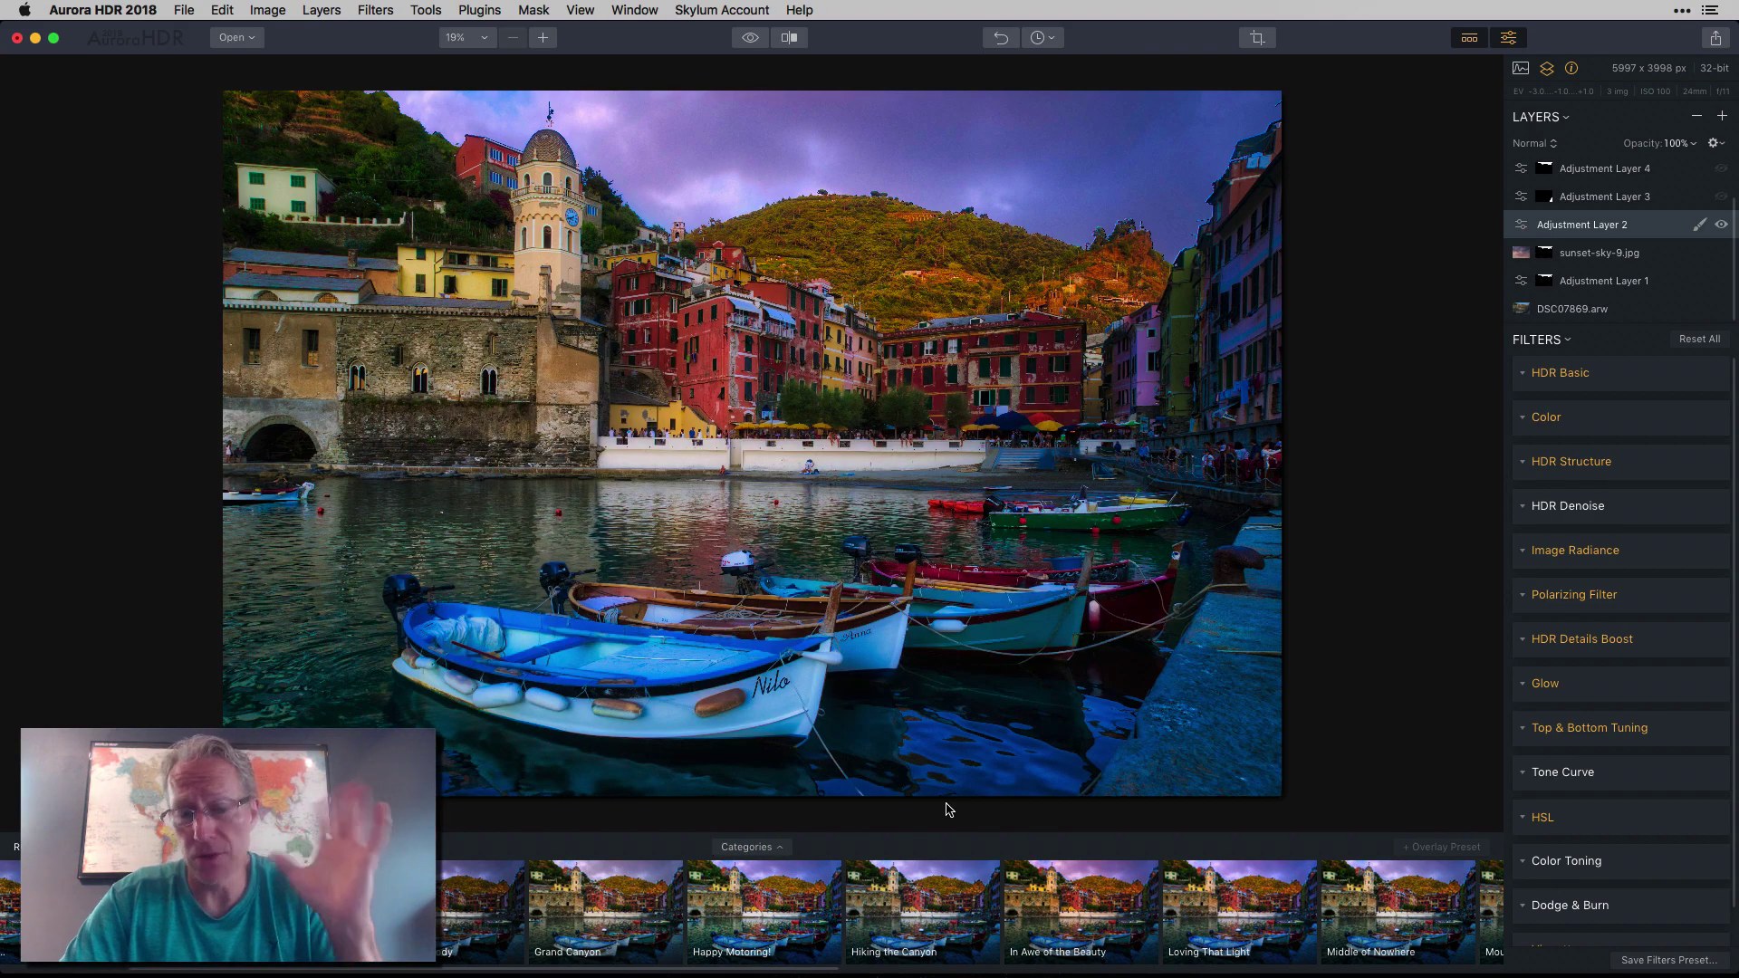
scroll(915, 915, "left", 3)
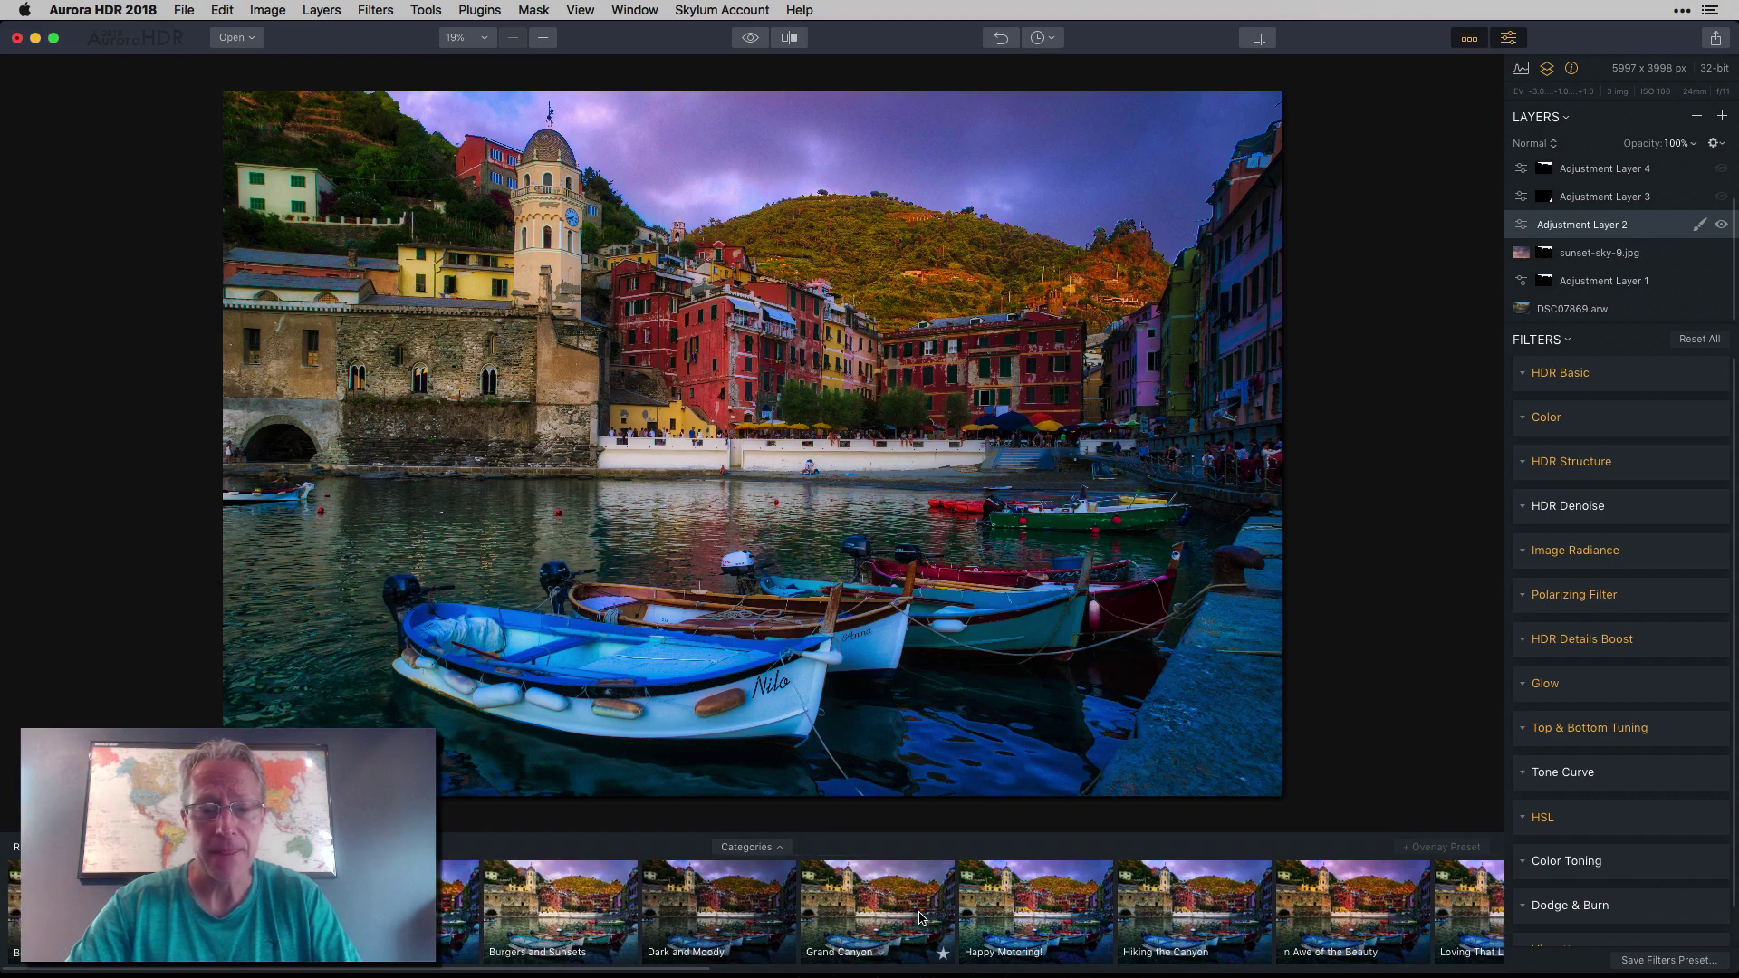
scroll(921, 918, "right", 5)
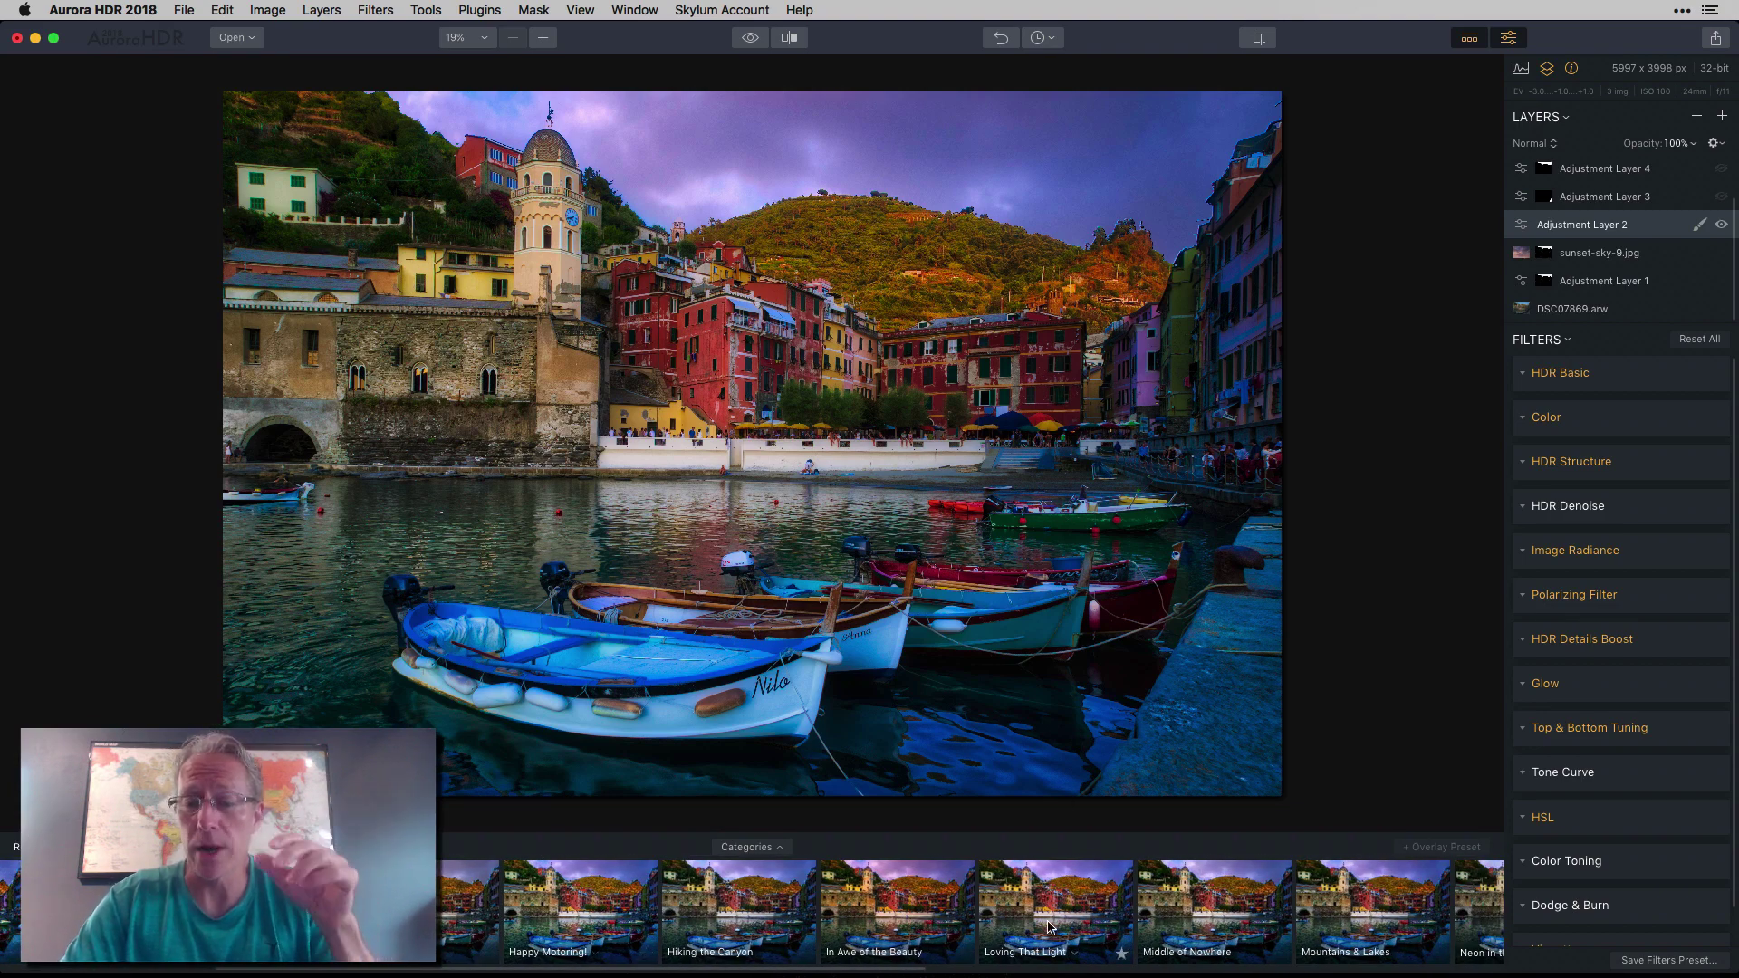
scroll(1049, 926, "right", 2)
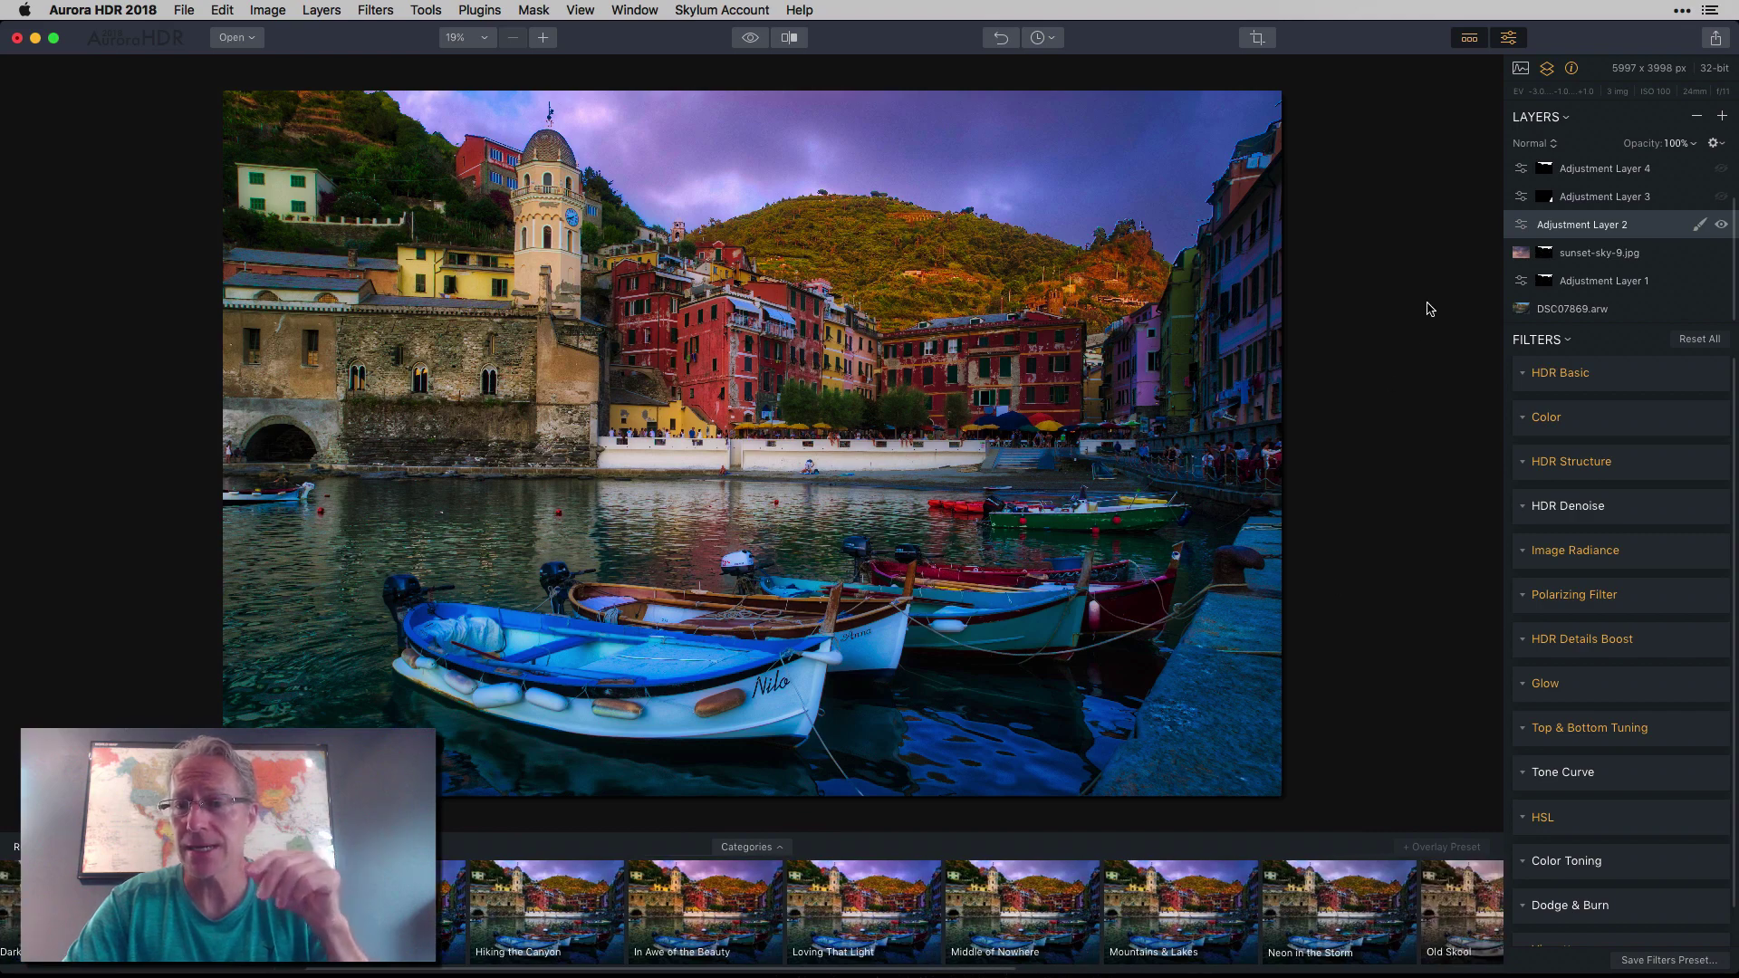
left_click(1471, 40)
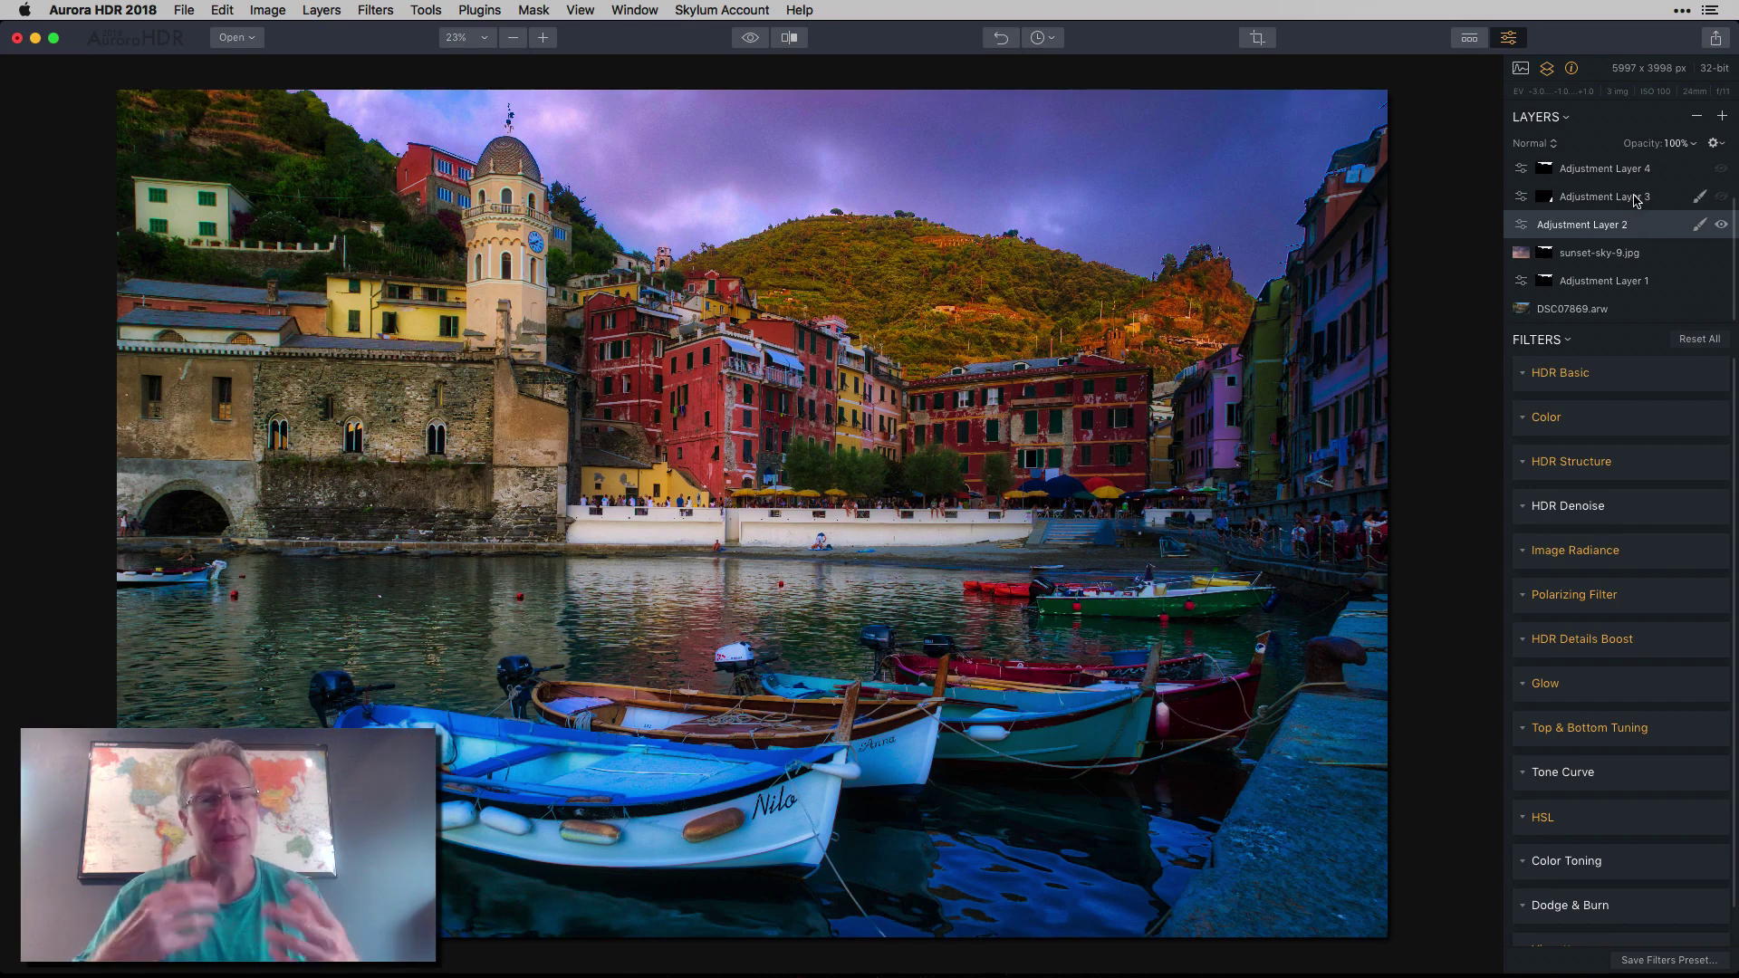
scroll(1636, 201, "up", 2)
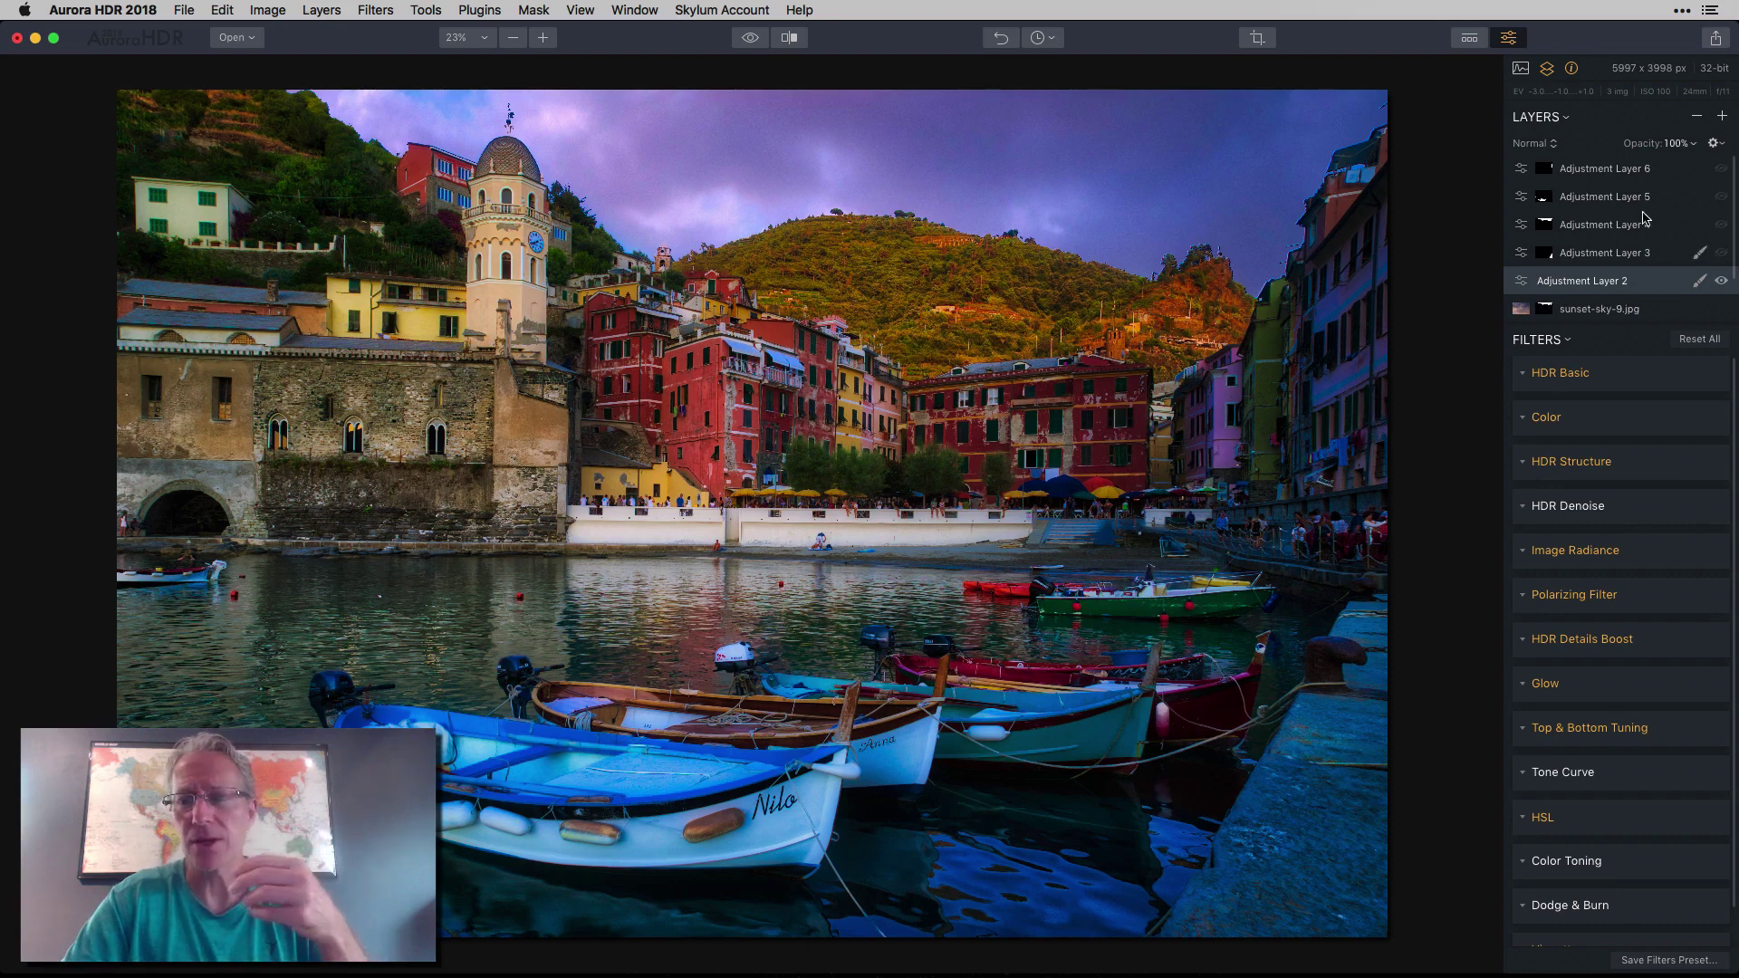
left_click(1707, 263)
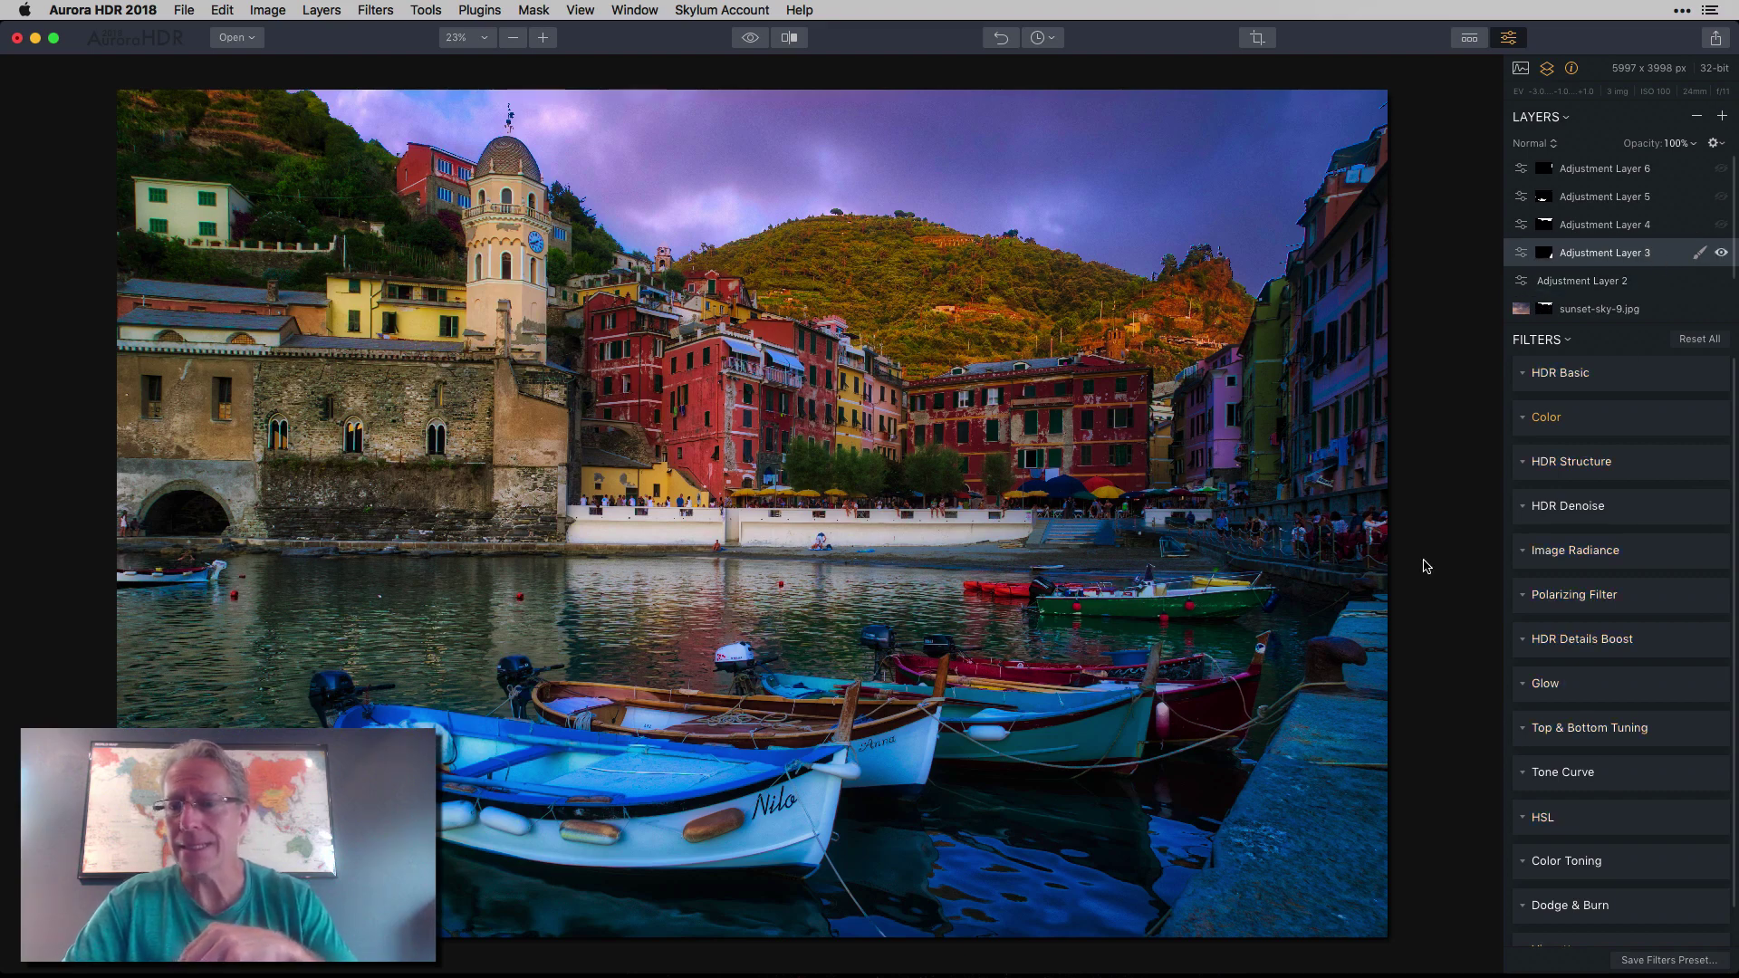
left_click(1527, 420)
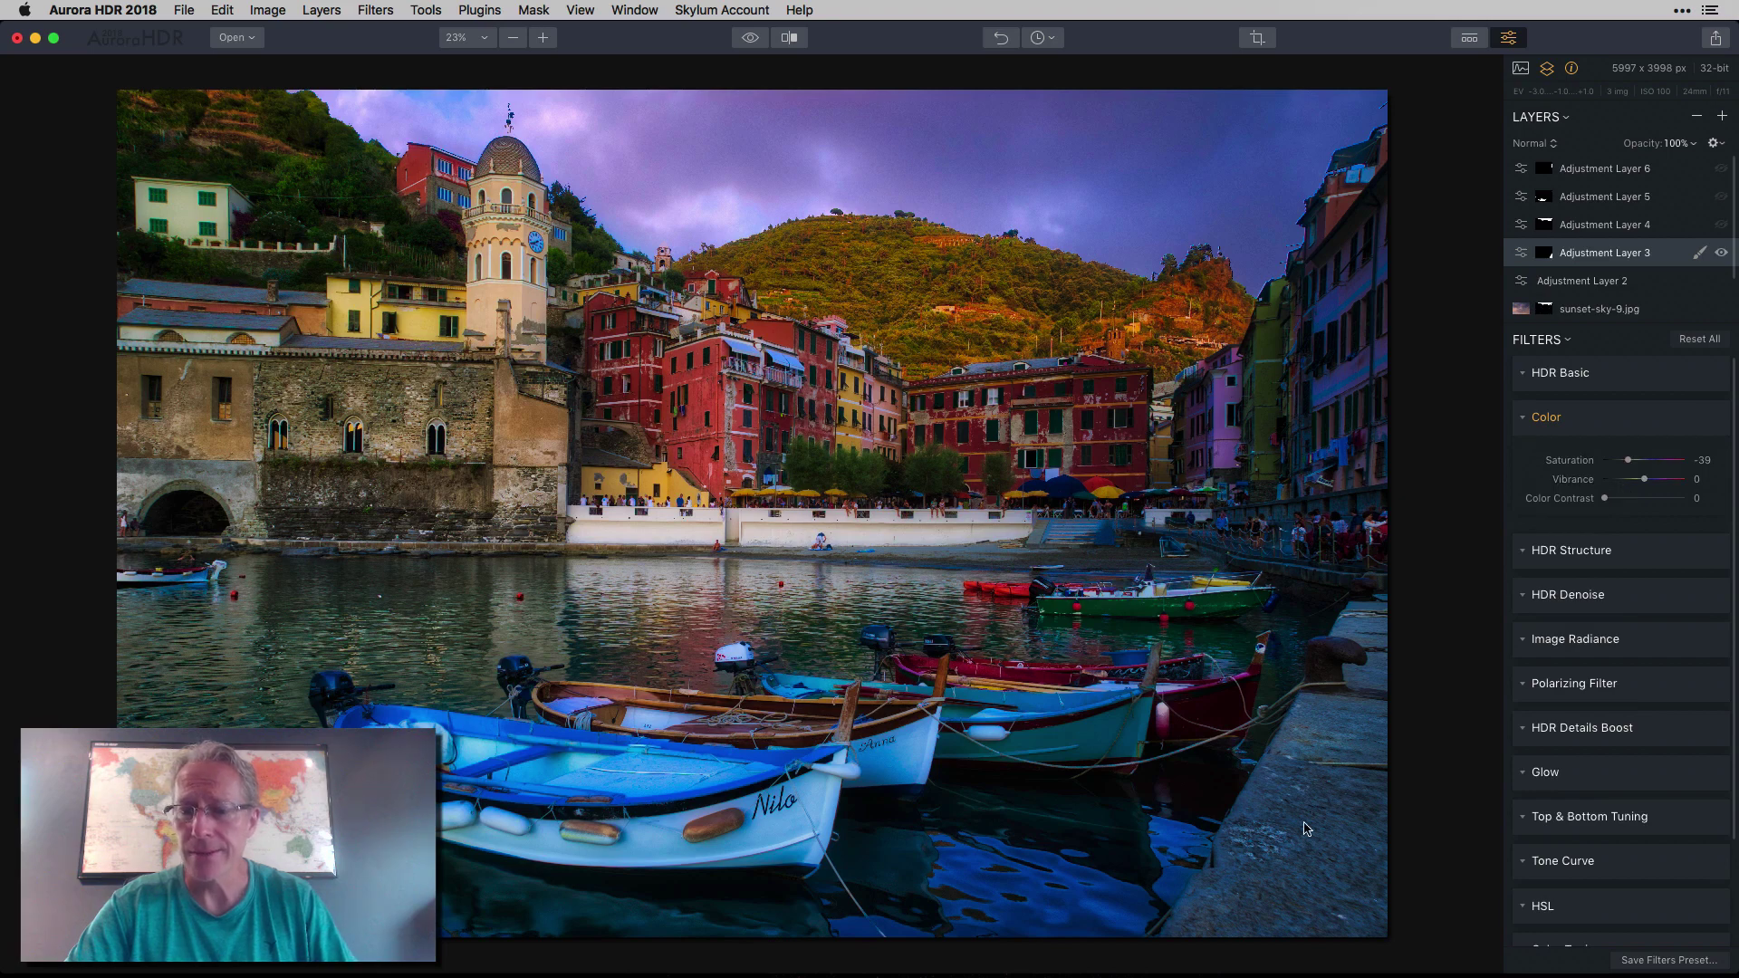
left_click(1533, 422)
left_click(1701, 257)
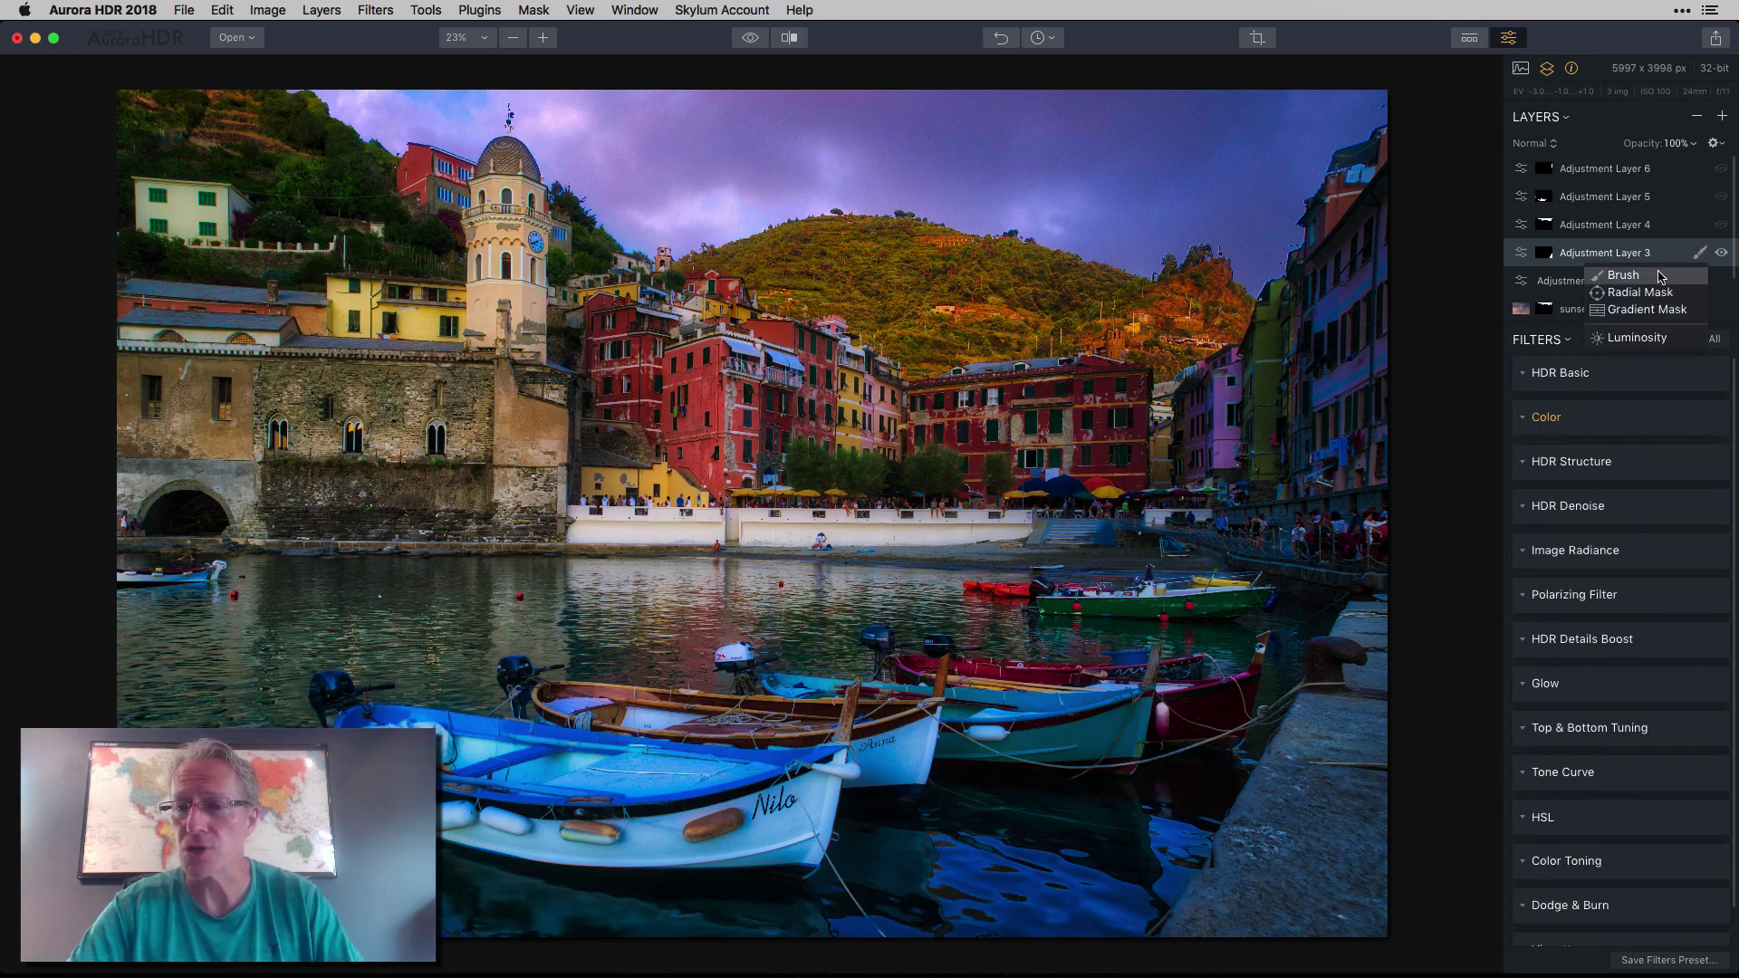
left_click(1617, 272)
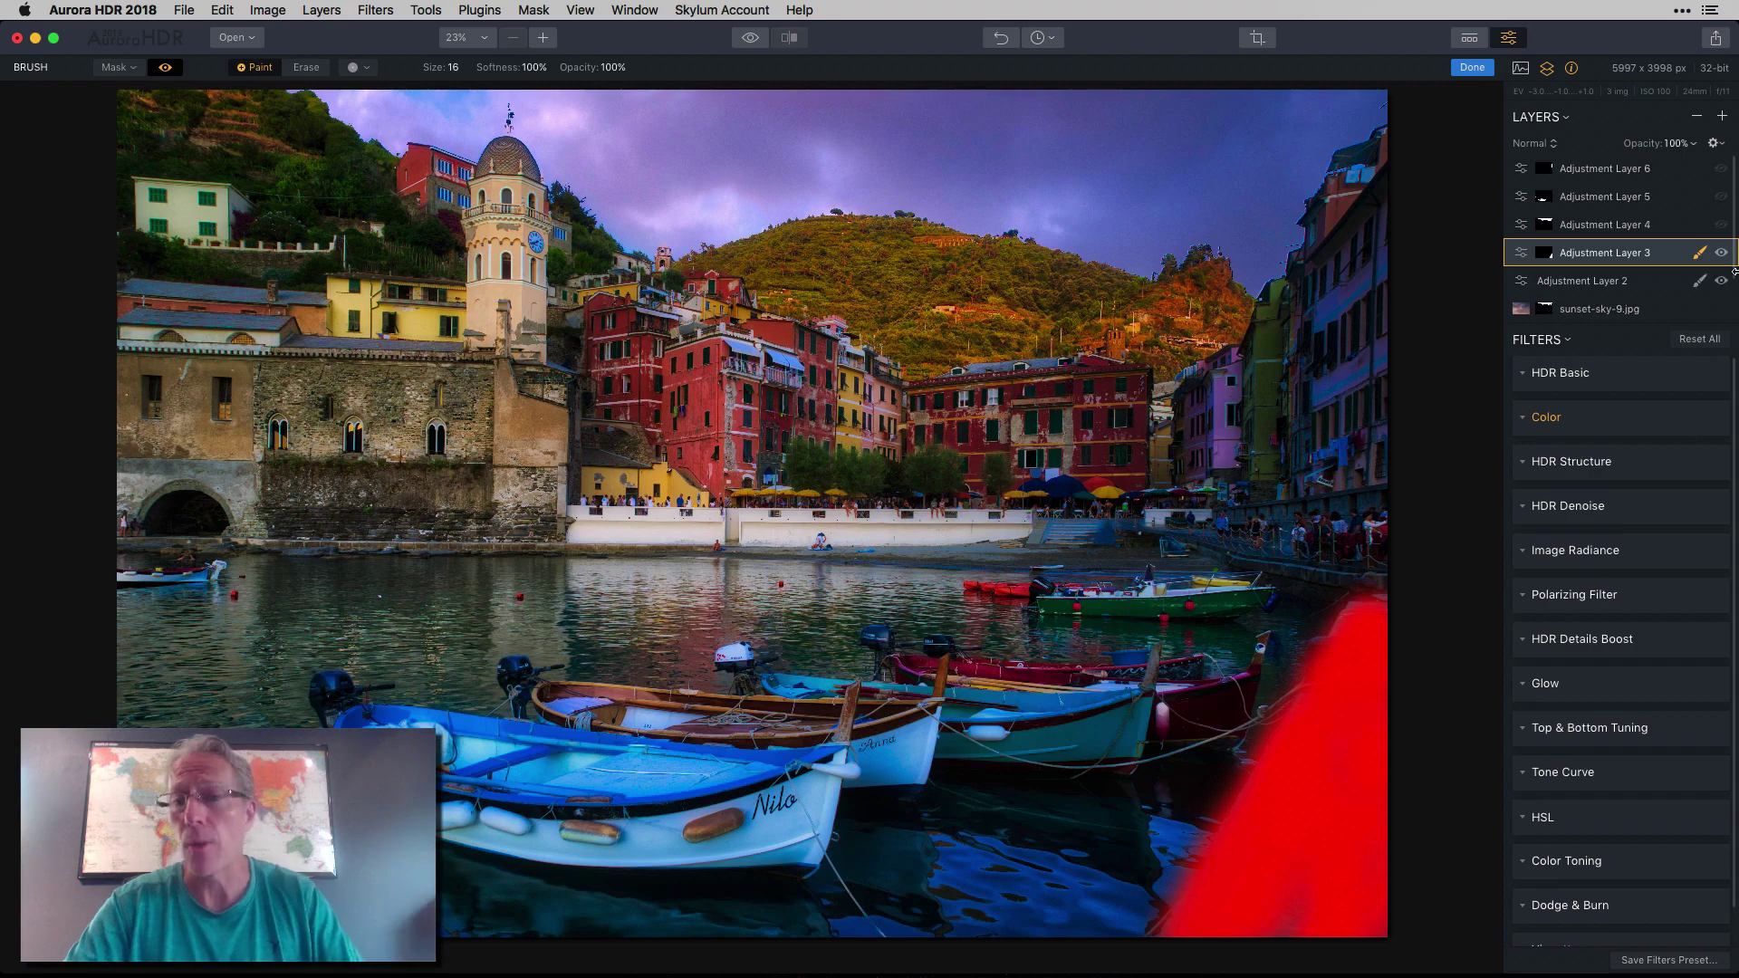
left_click(1471, 70)
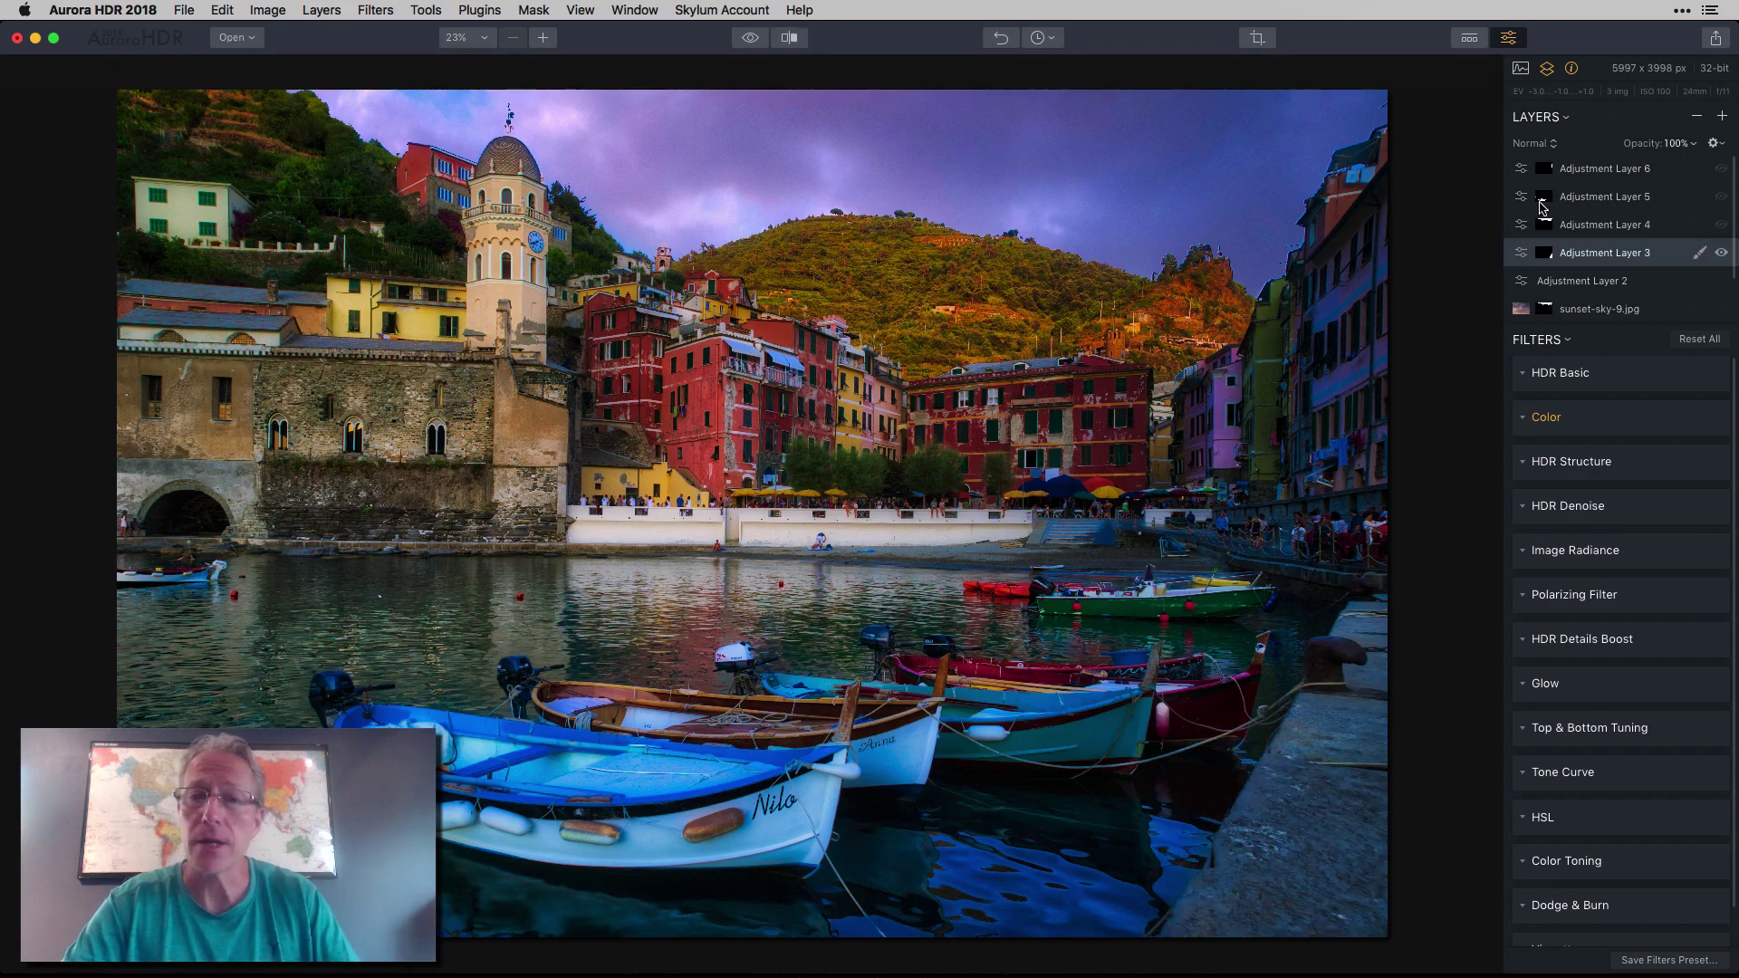
left_click(1642, 228)
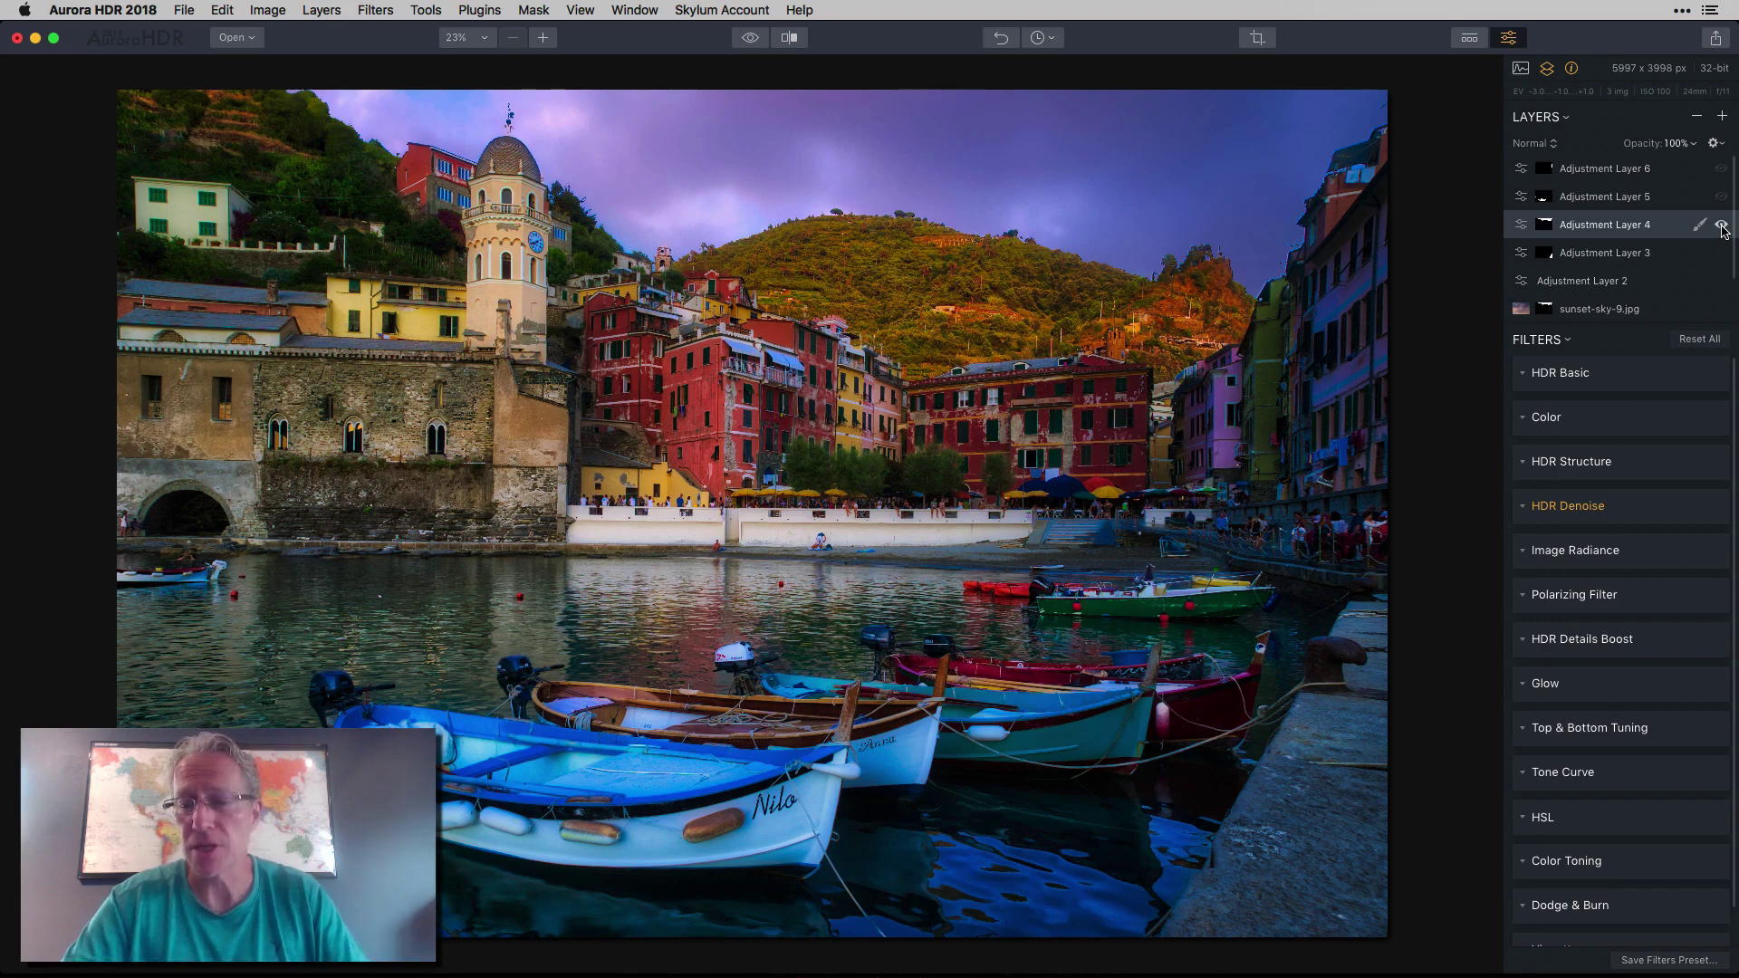
left_click(1528, 513)
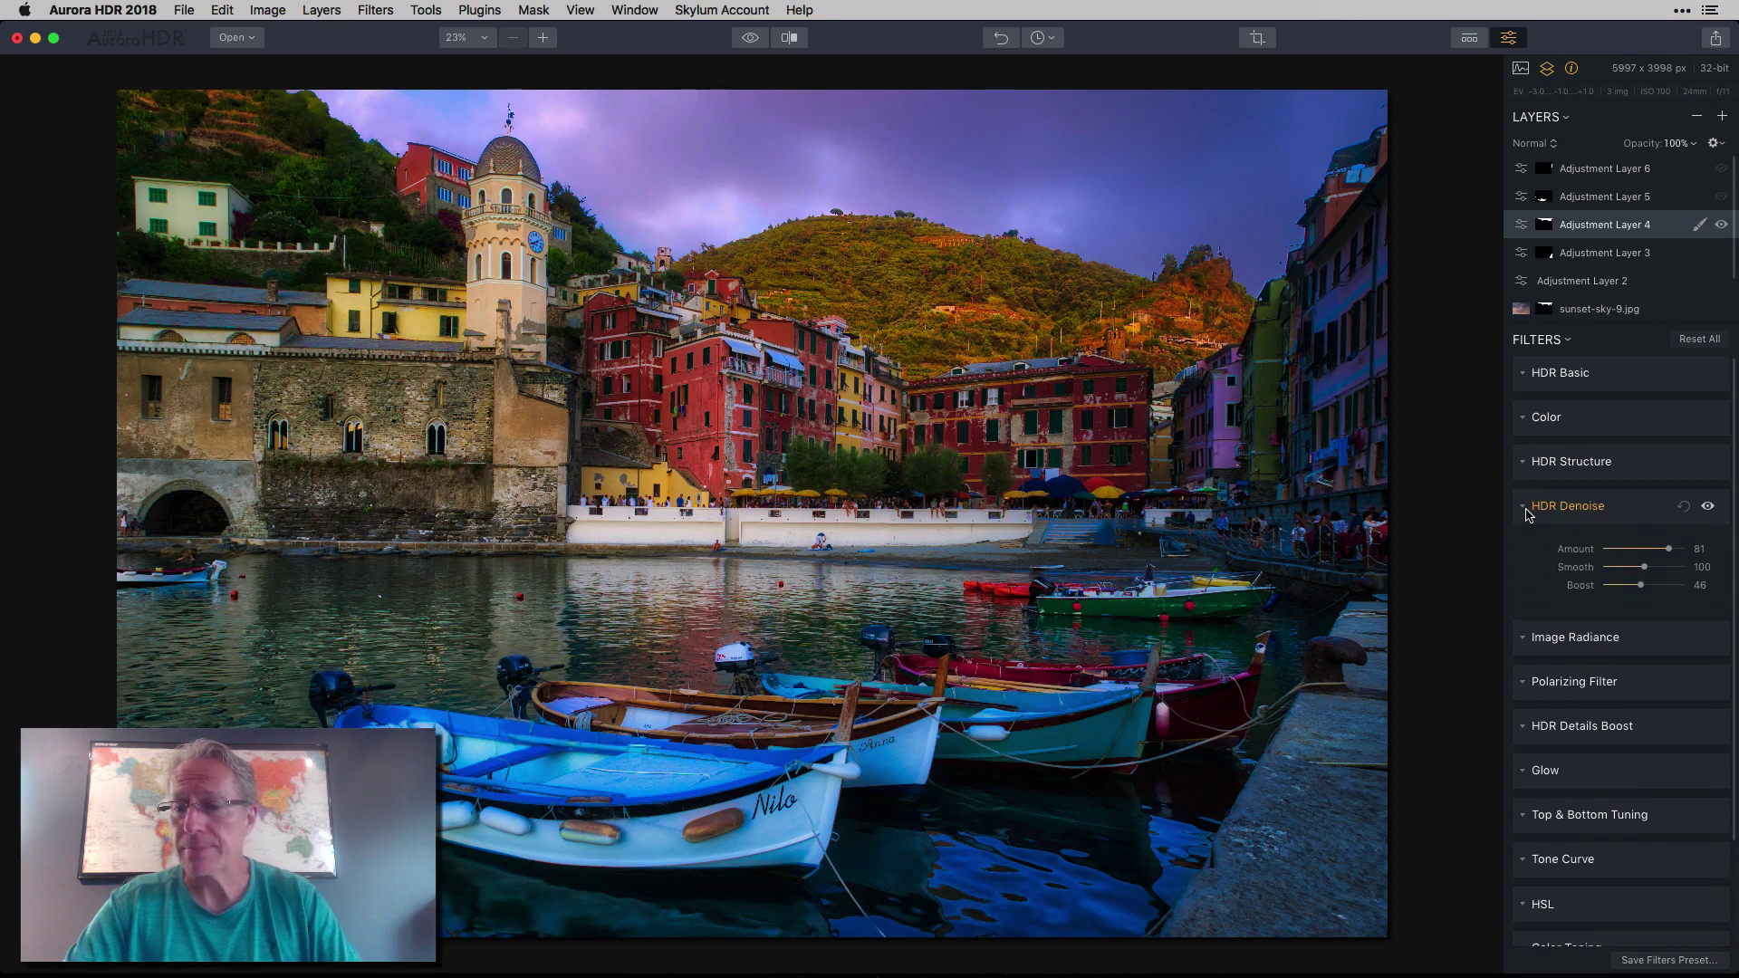
left_click(1527, 513)
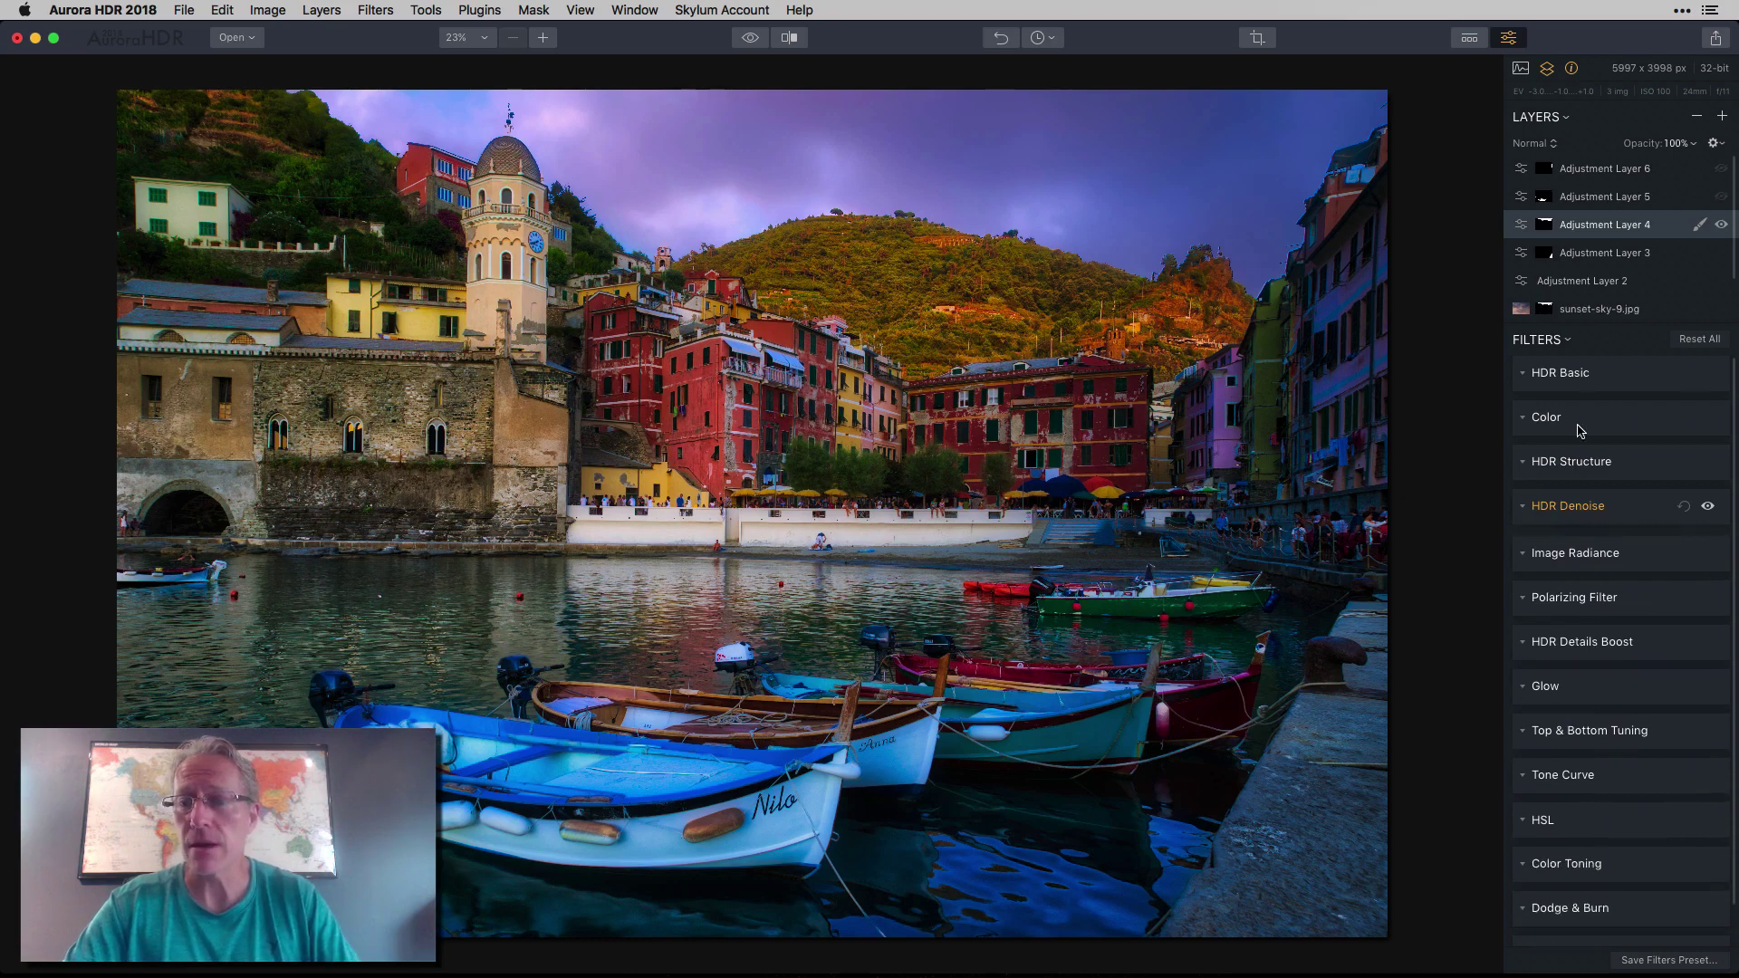
left_click(1699, 225)
left_click(1623, 247)
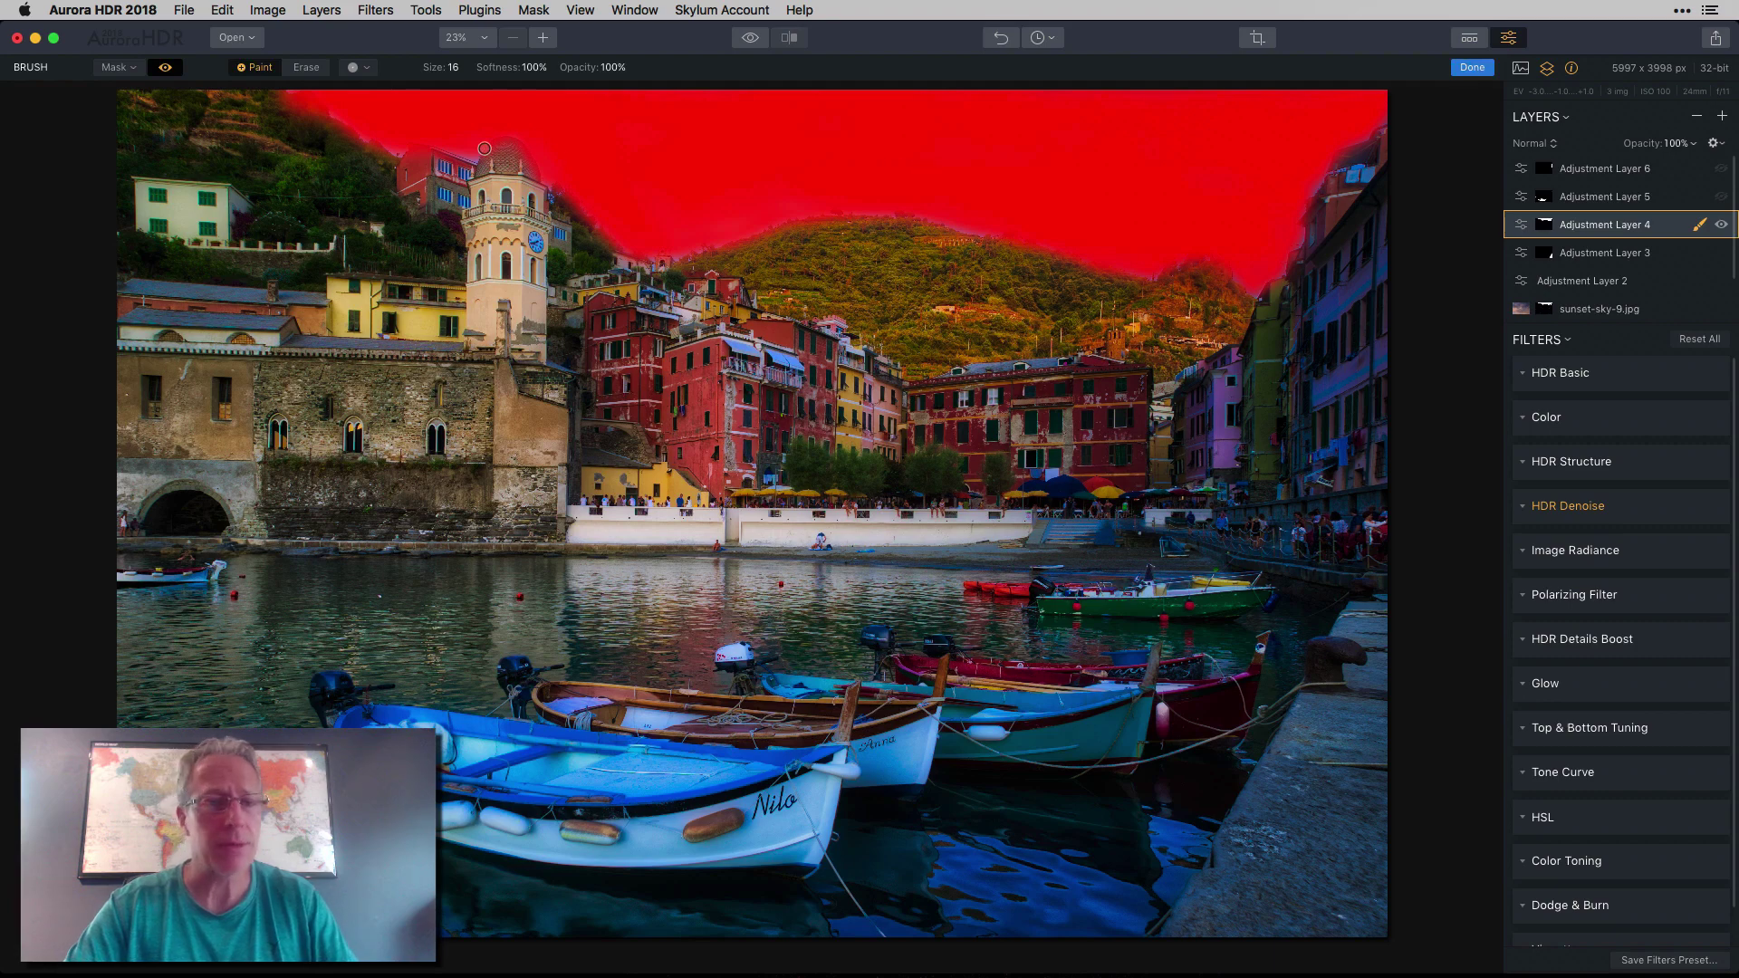
left_click(1470, 69)
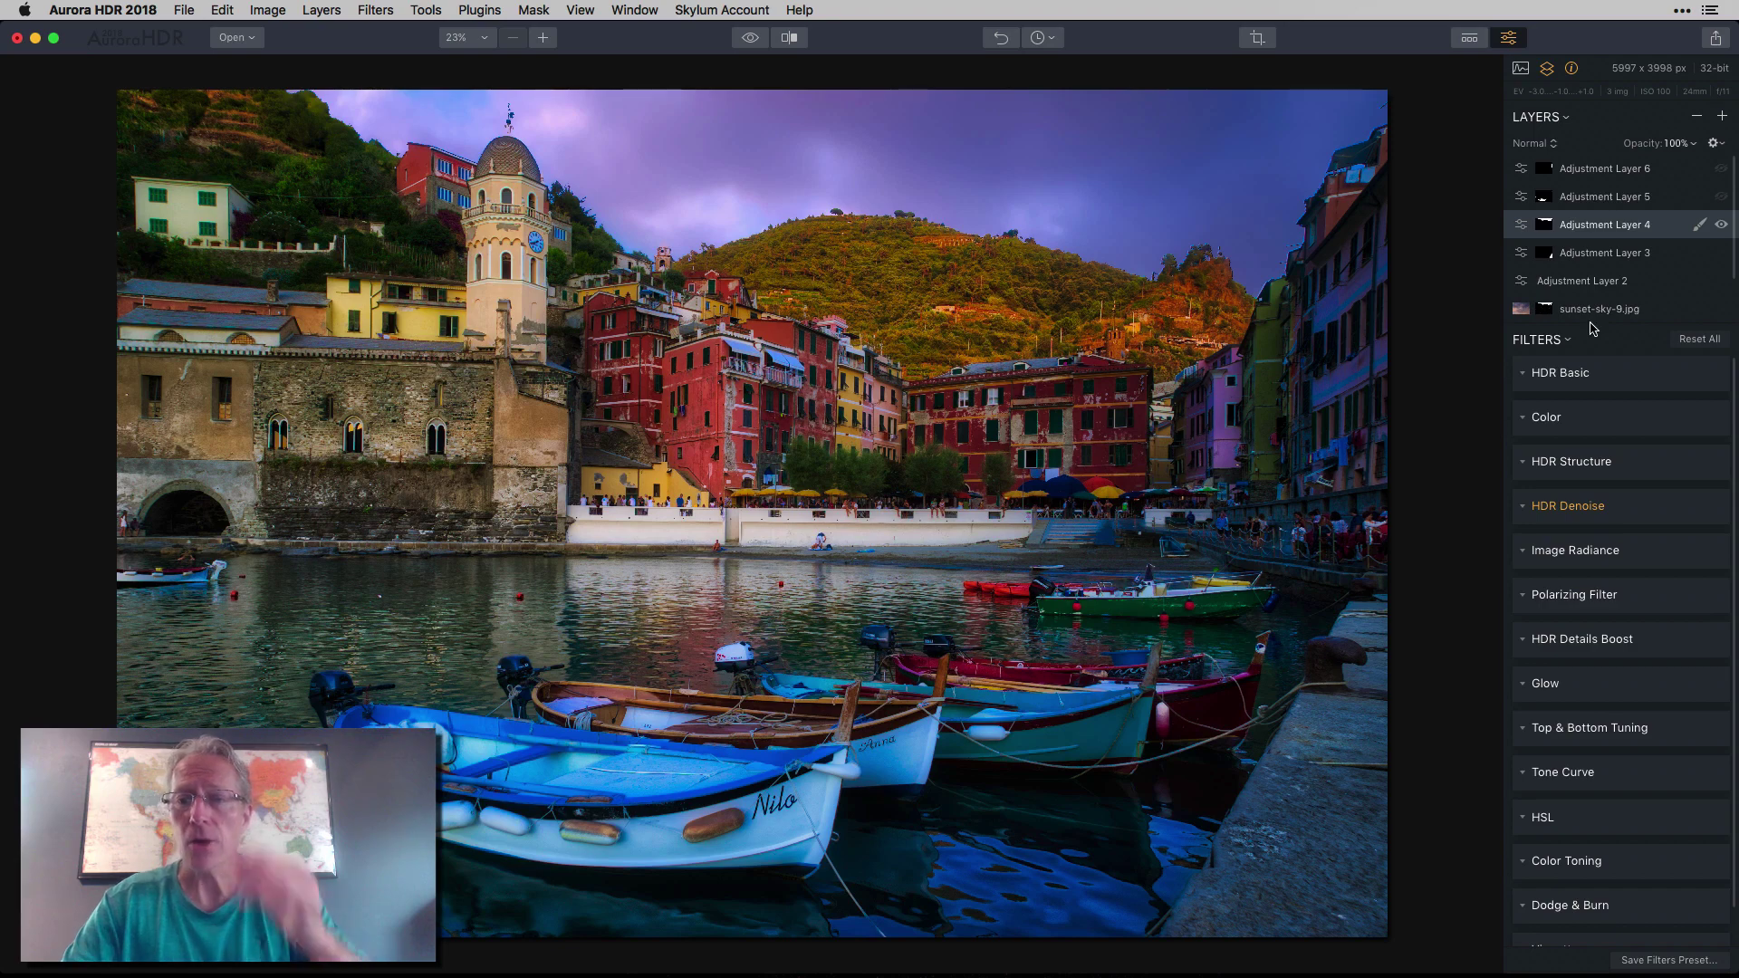
left_click(1626, 201)
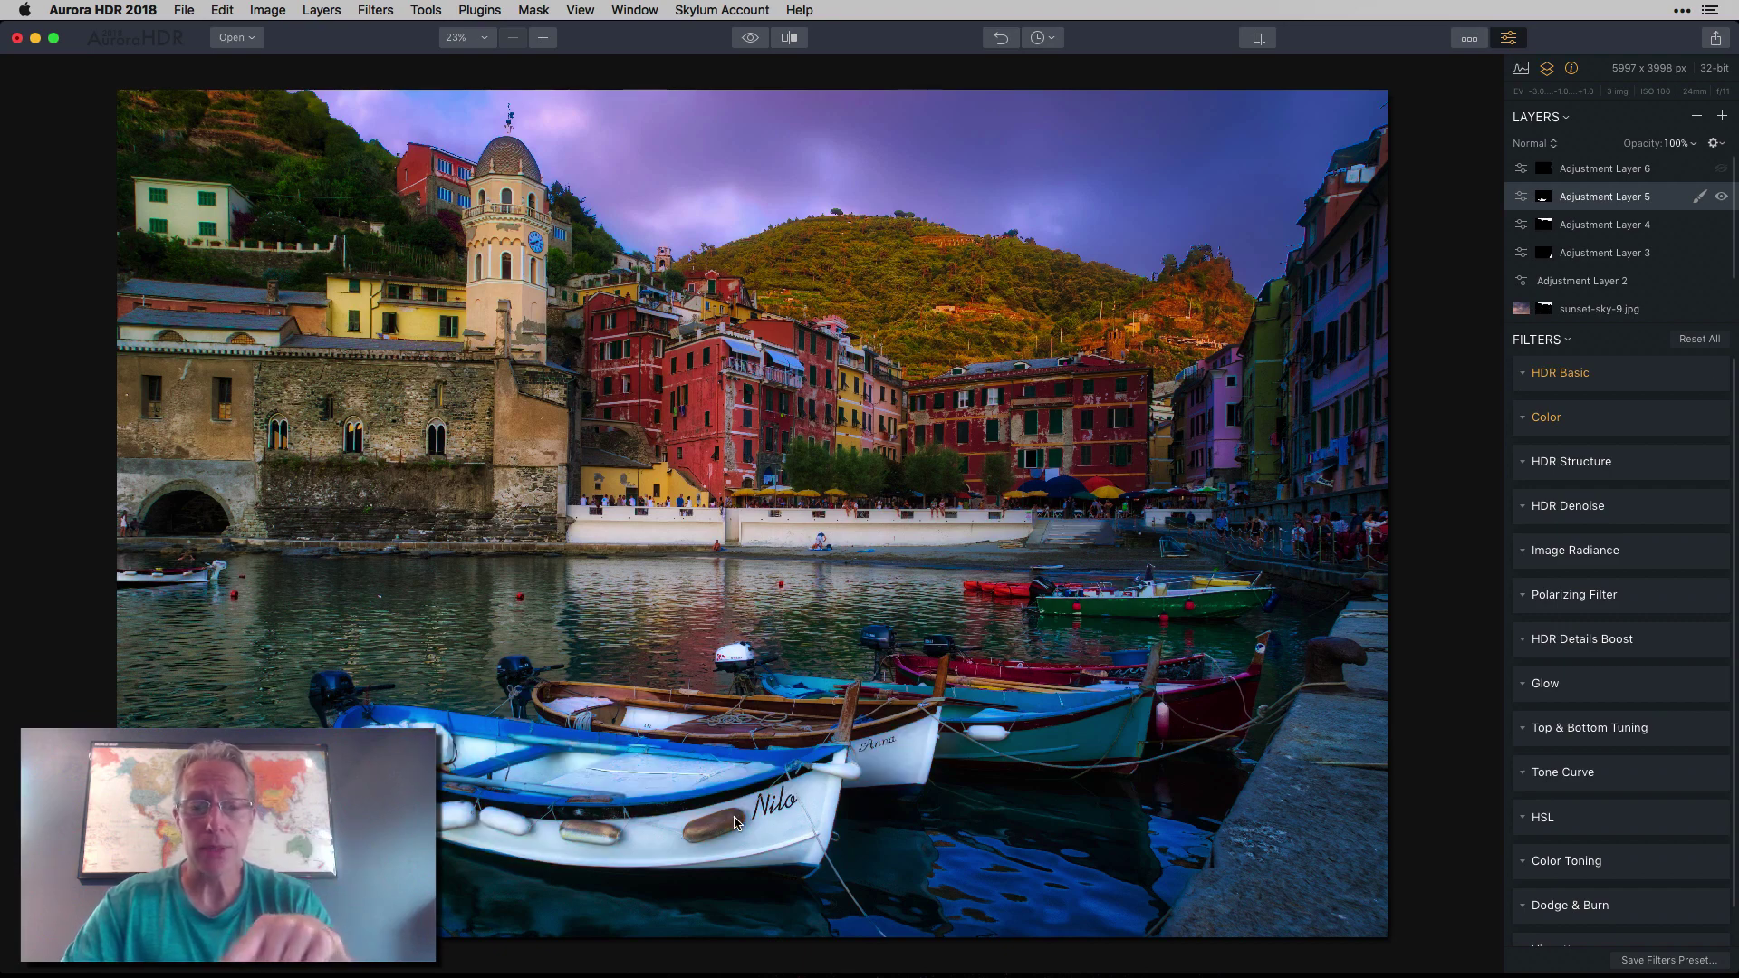
left_click(1721, 196)
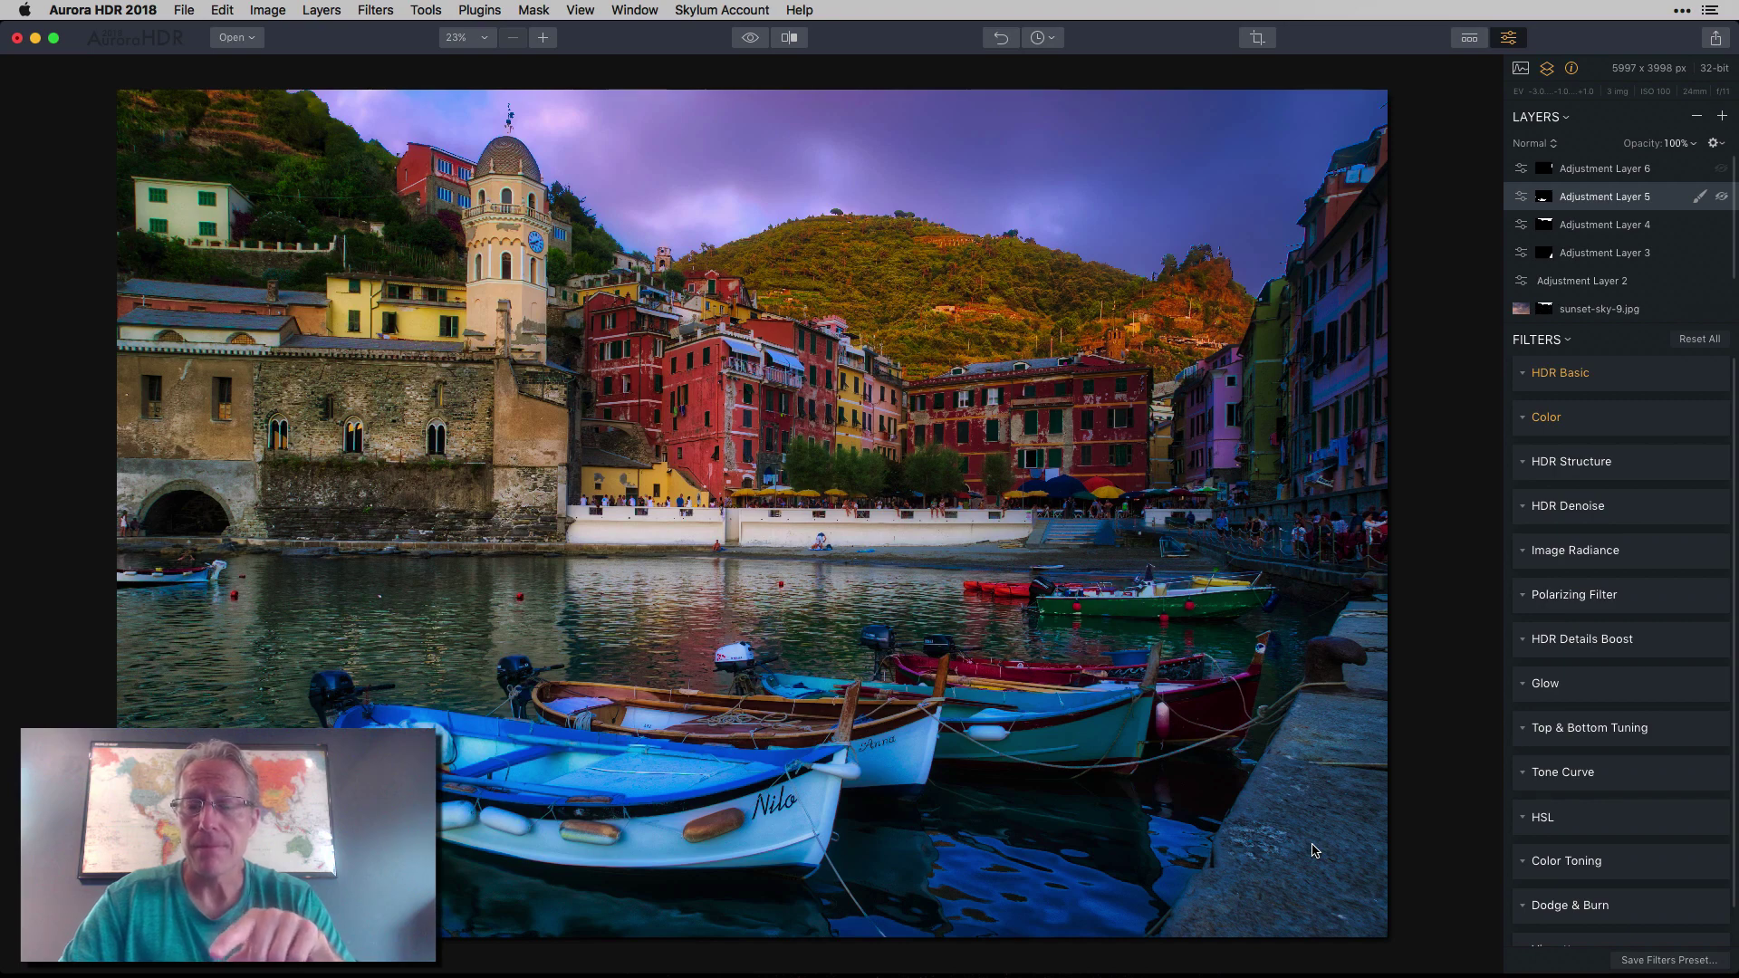
left_click(1527, 382)
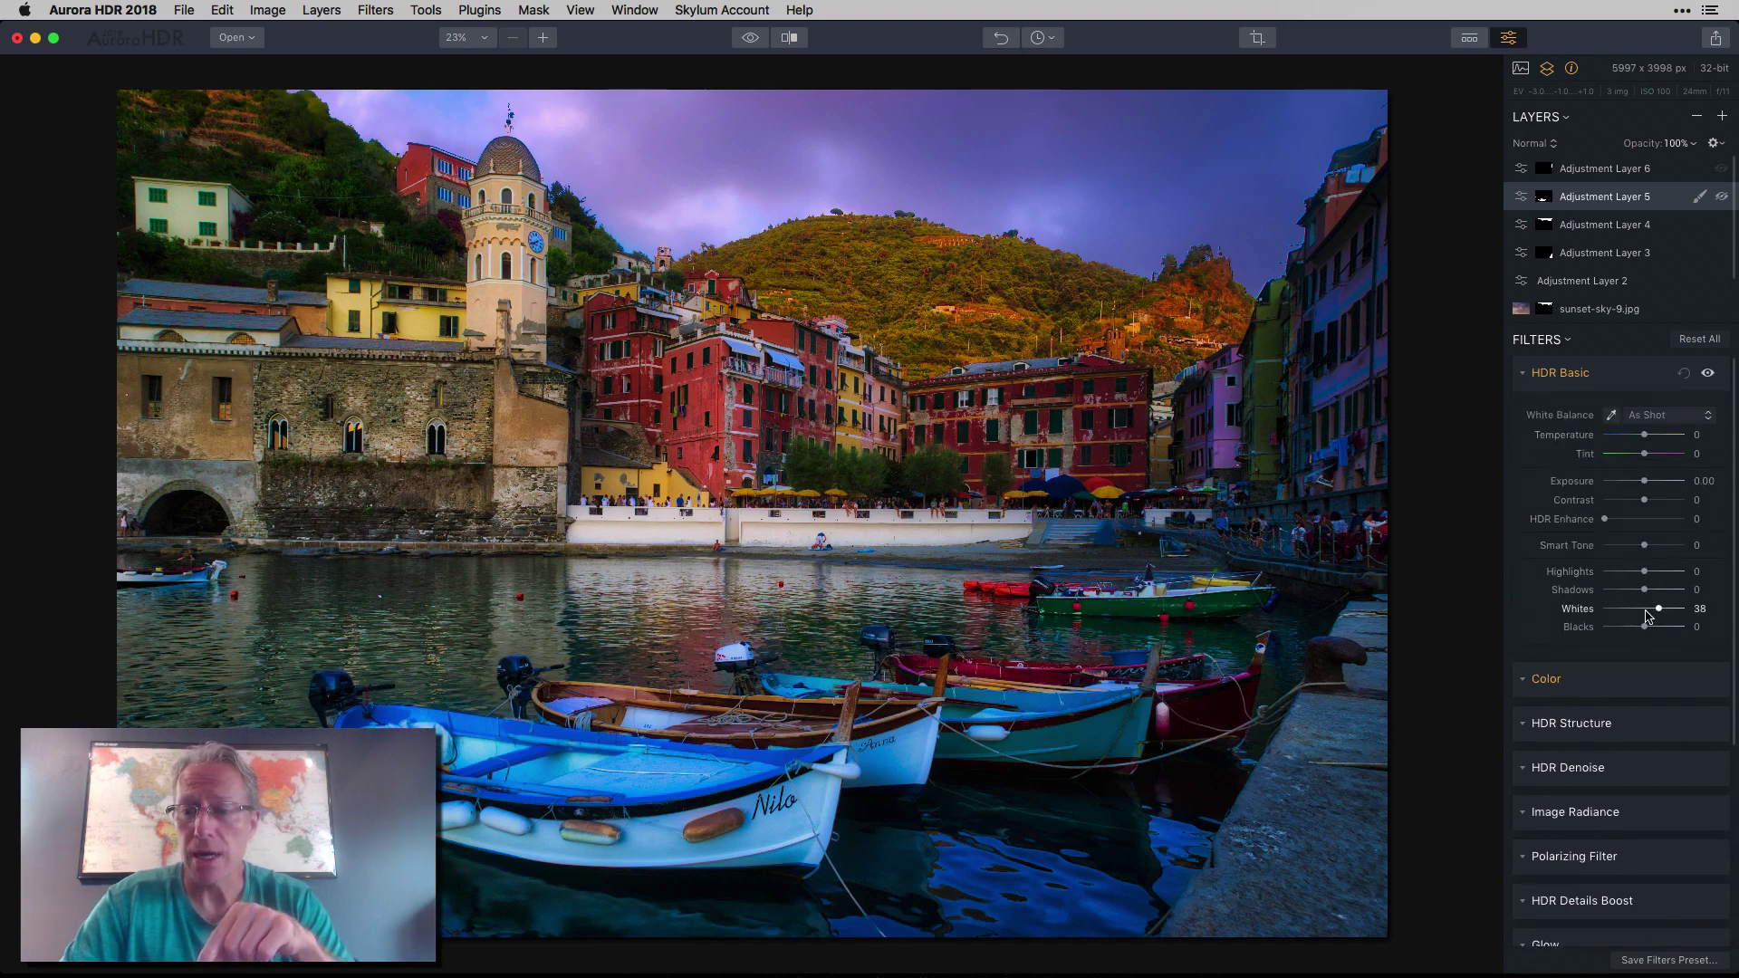
left_click(1523, 375)
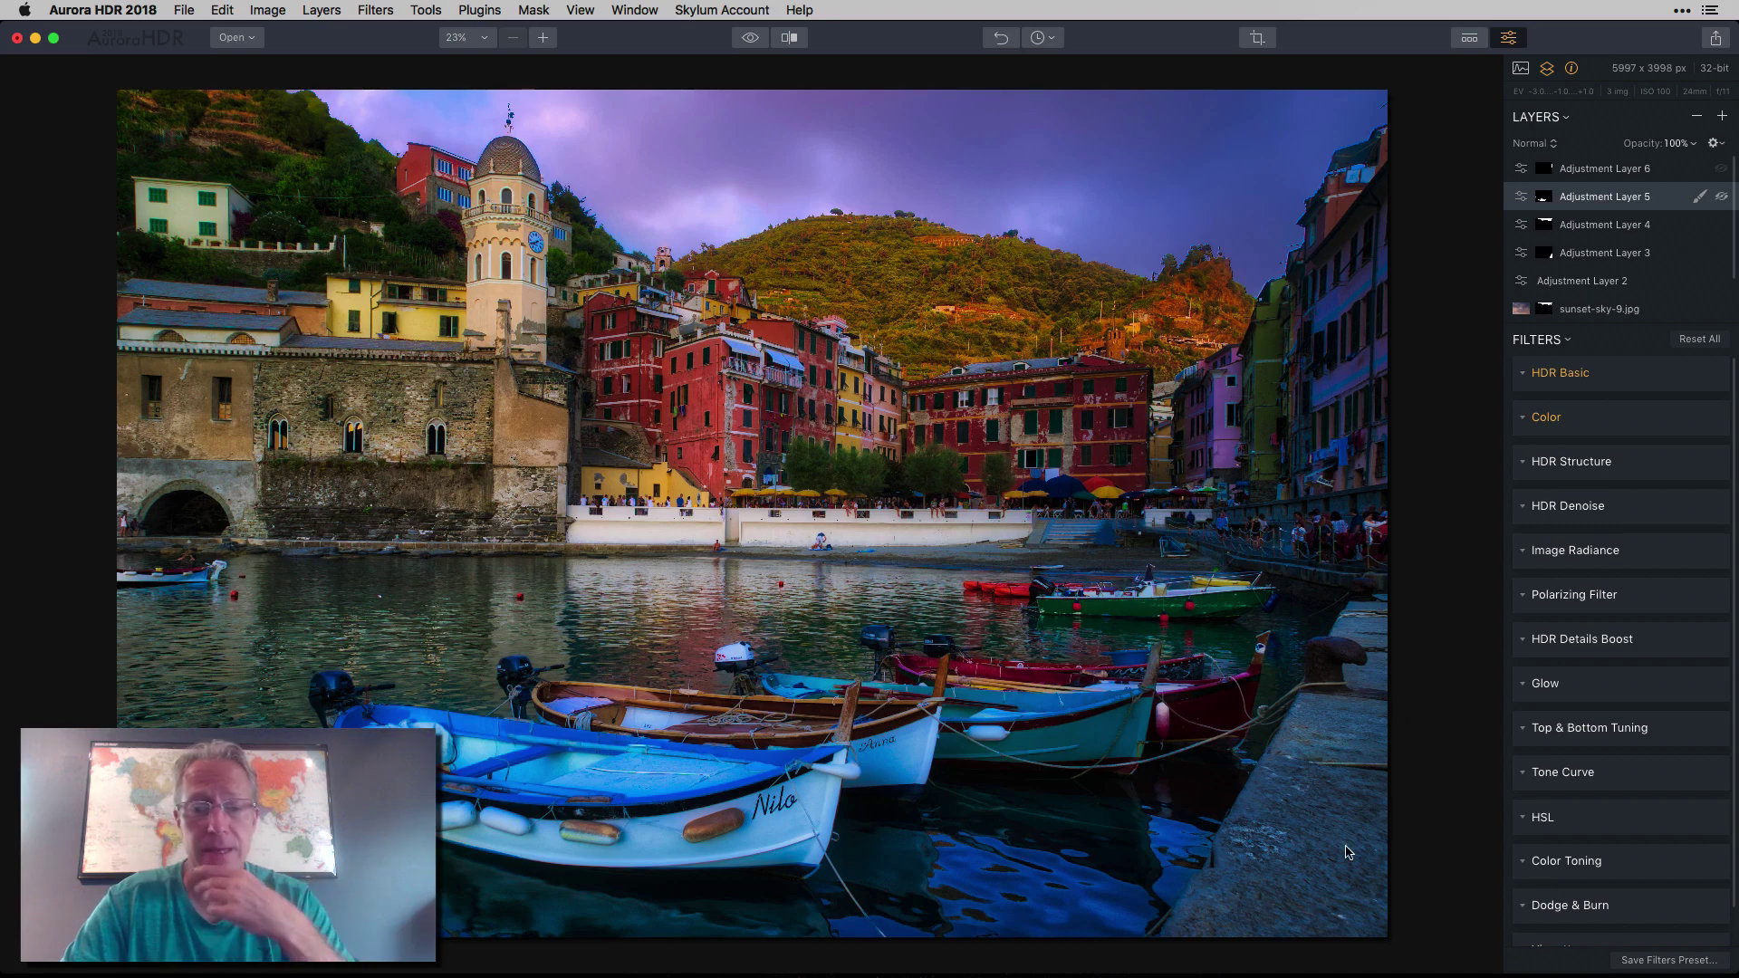
left_click(1721, 196)
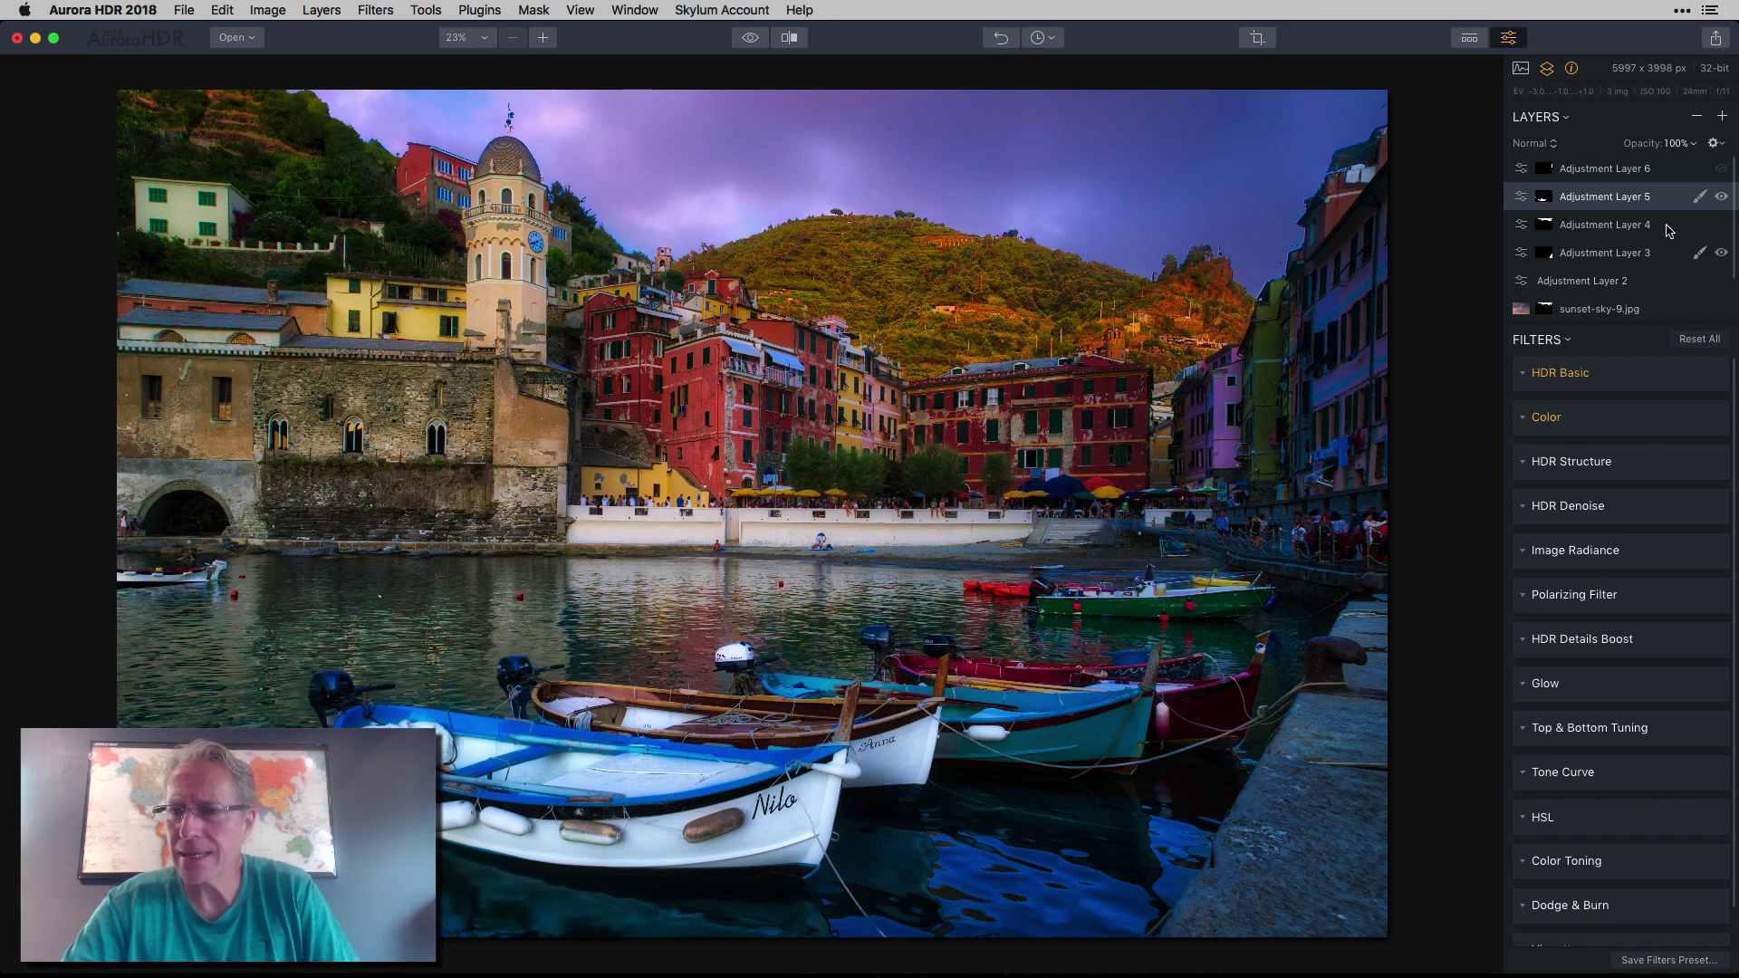
left_click(1701, 198)
left_click(1611, 219)
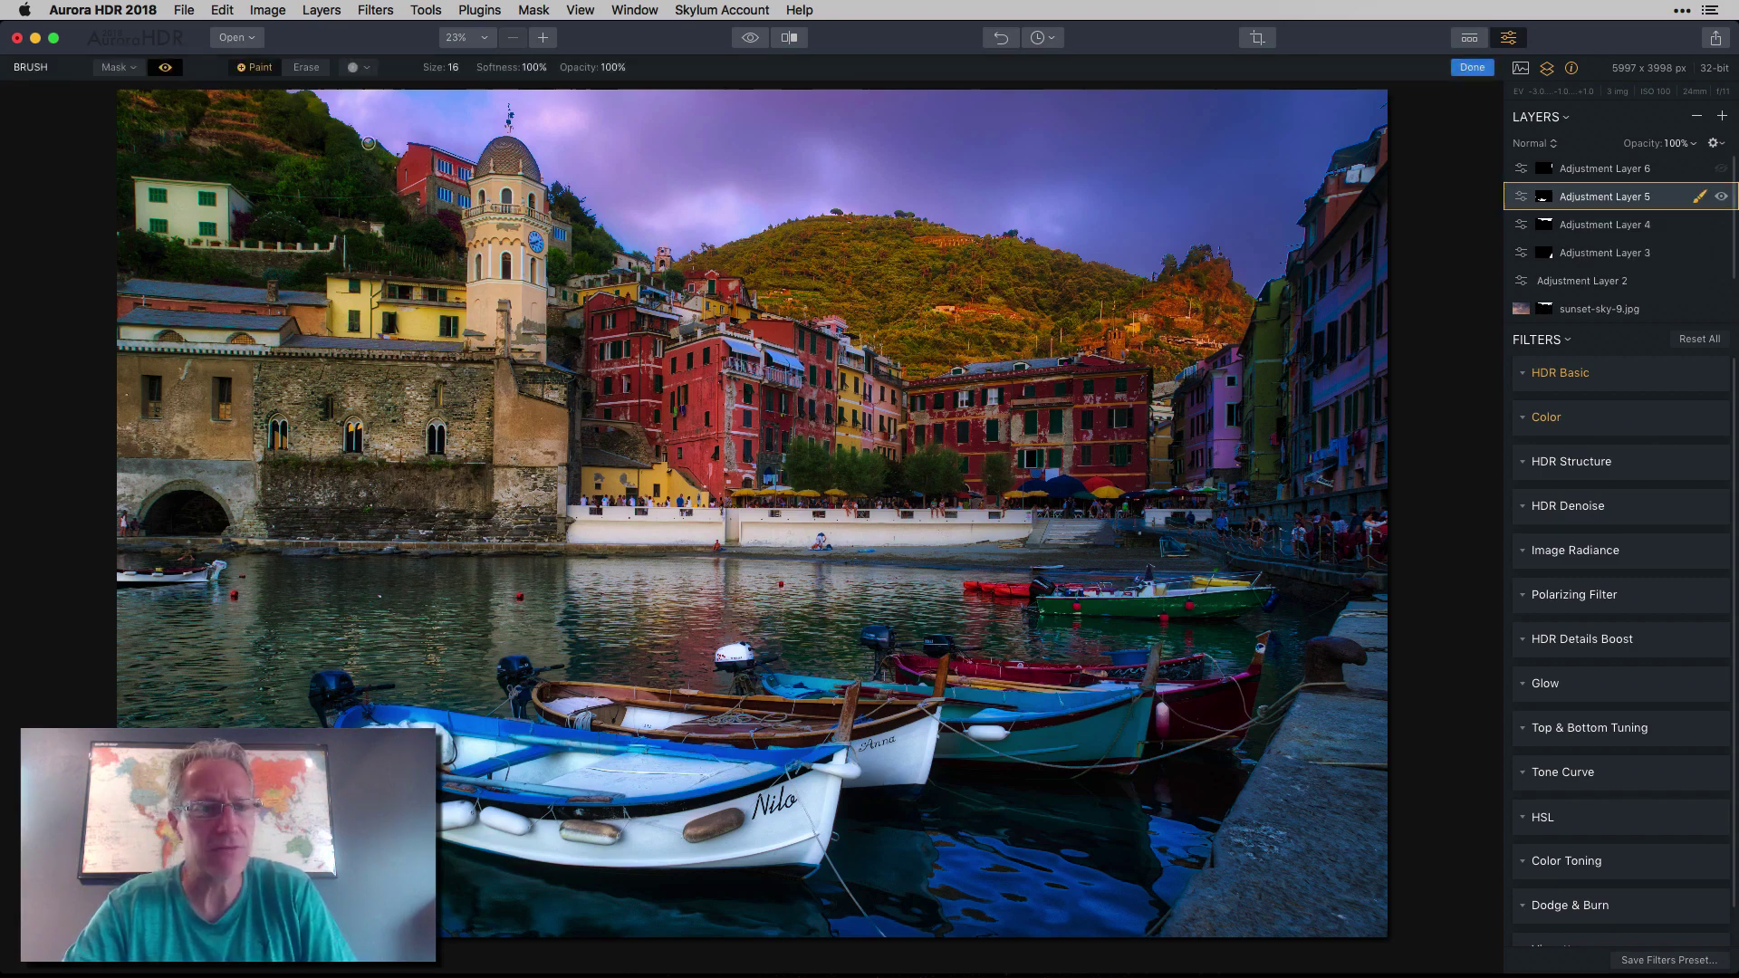
left_click(167, 69)
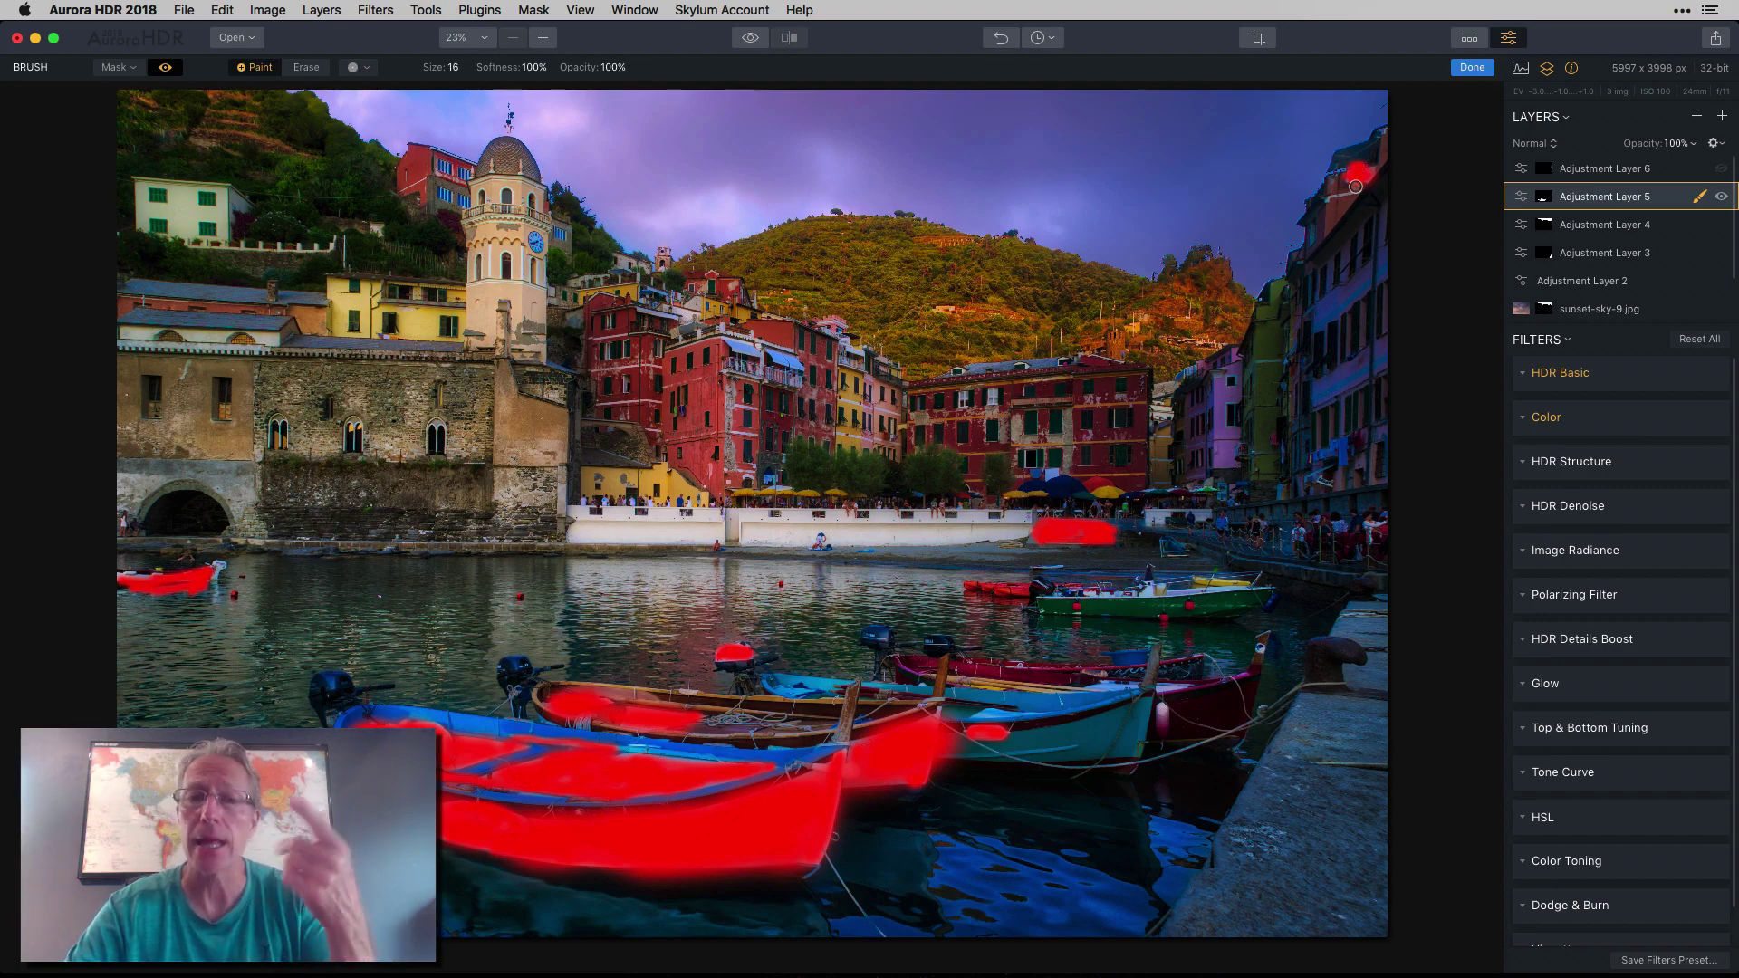
left_click(1475, 71)
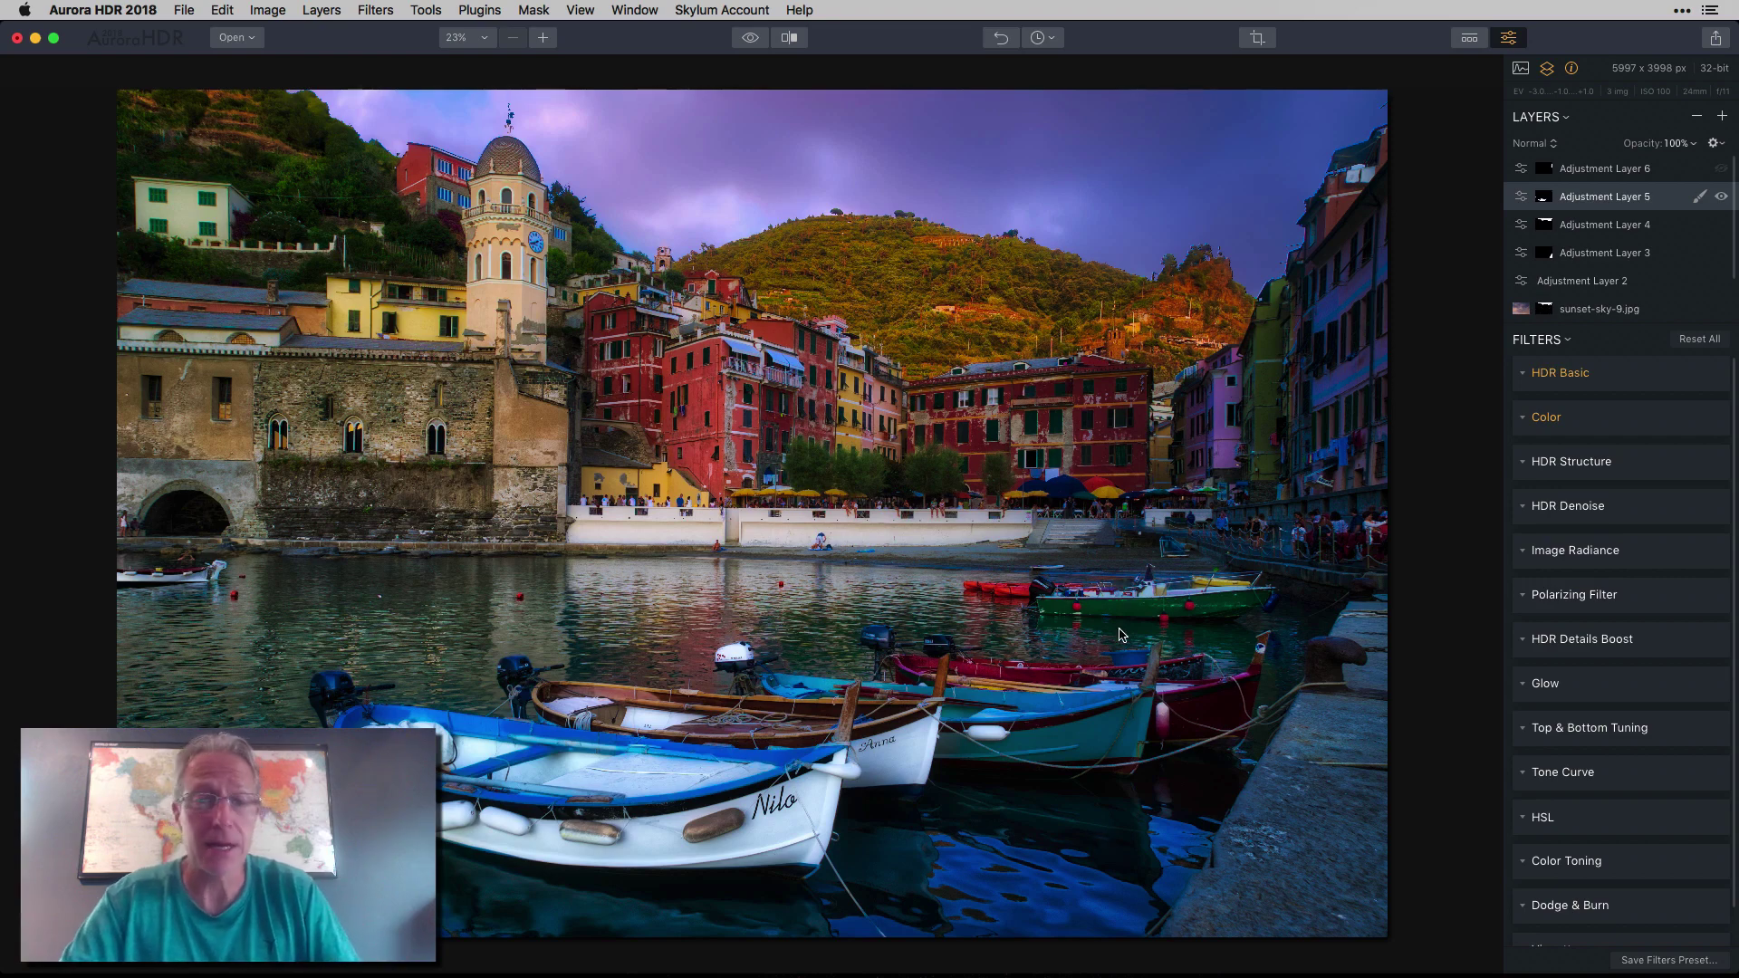
Brush Adjustment Layer 6's mask over the tall right-hand building and check its Temperature 37 warming.
left_click(1651, 167)
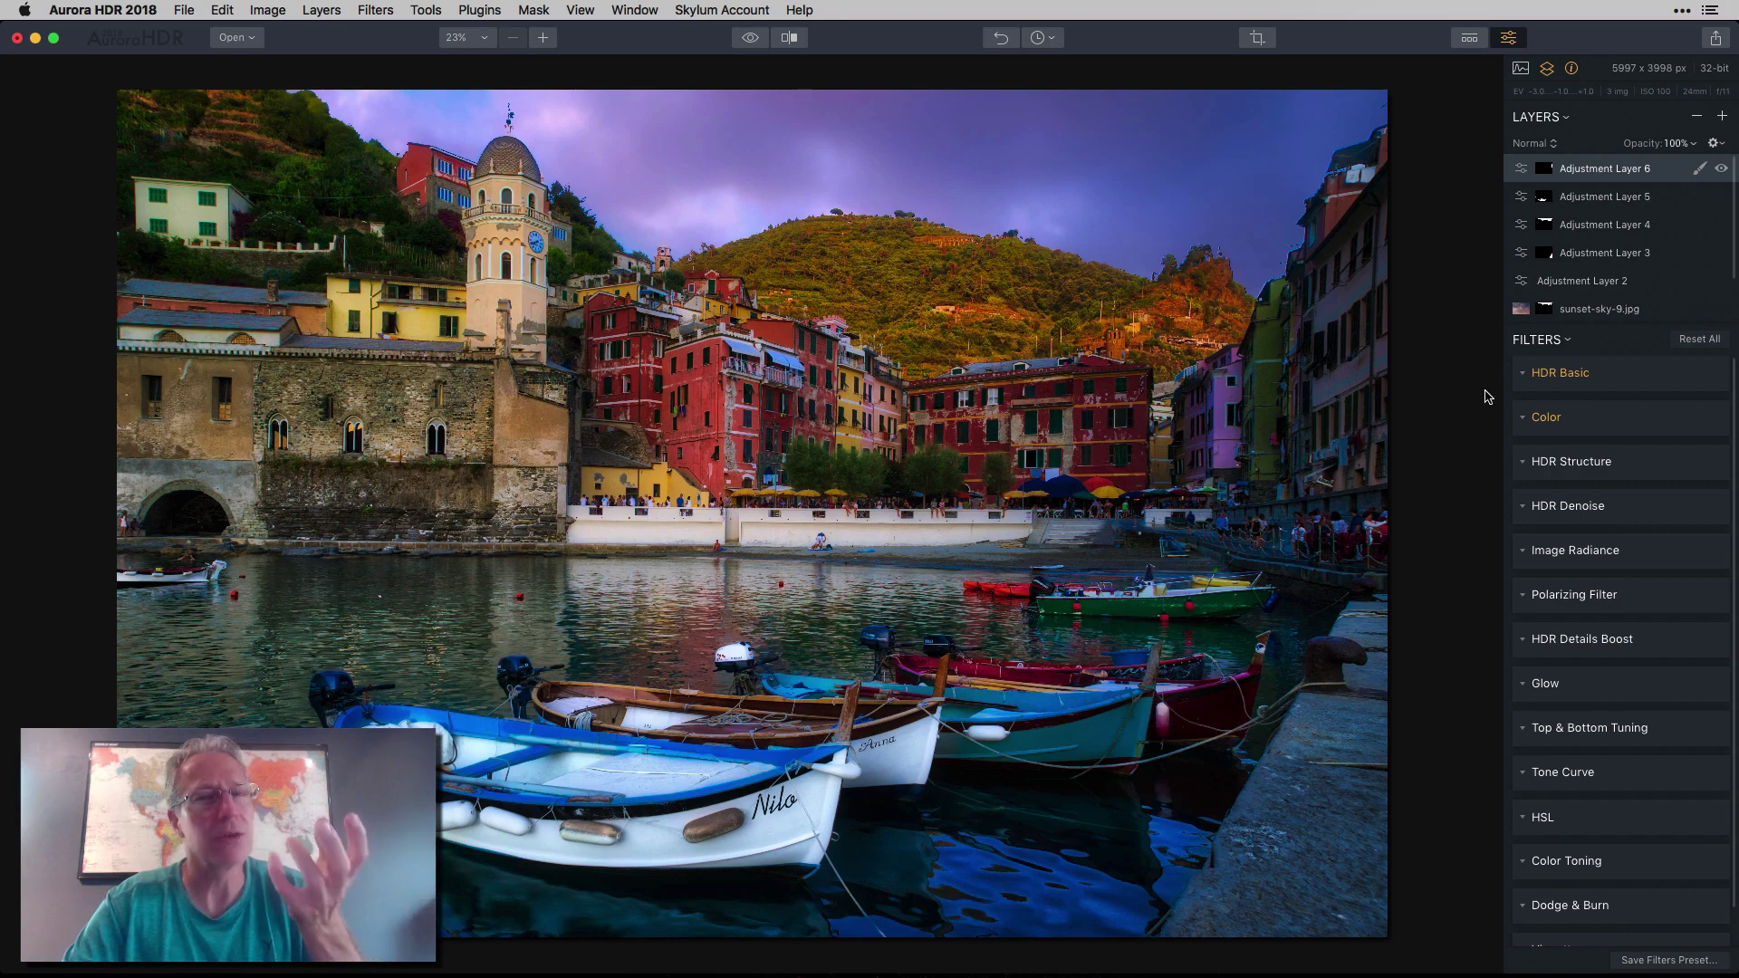
left_click(1700, 168)
left_click(1651, 192)
left_click_drag(1338, 190, 1323, 489)
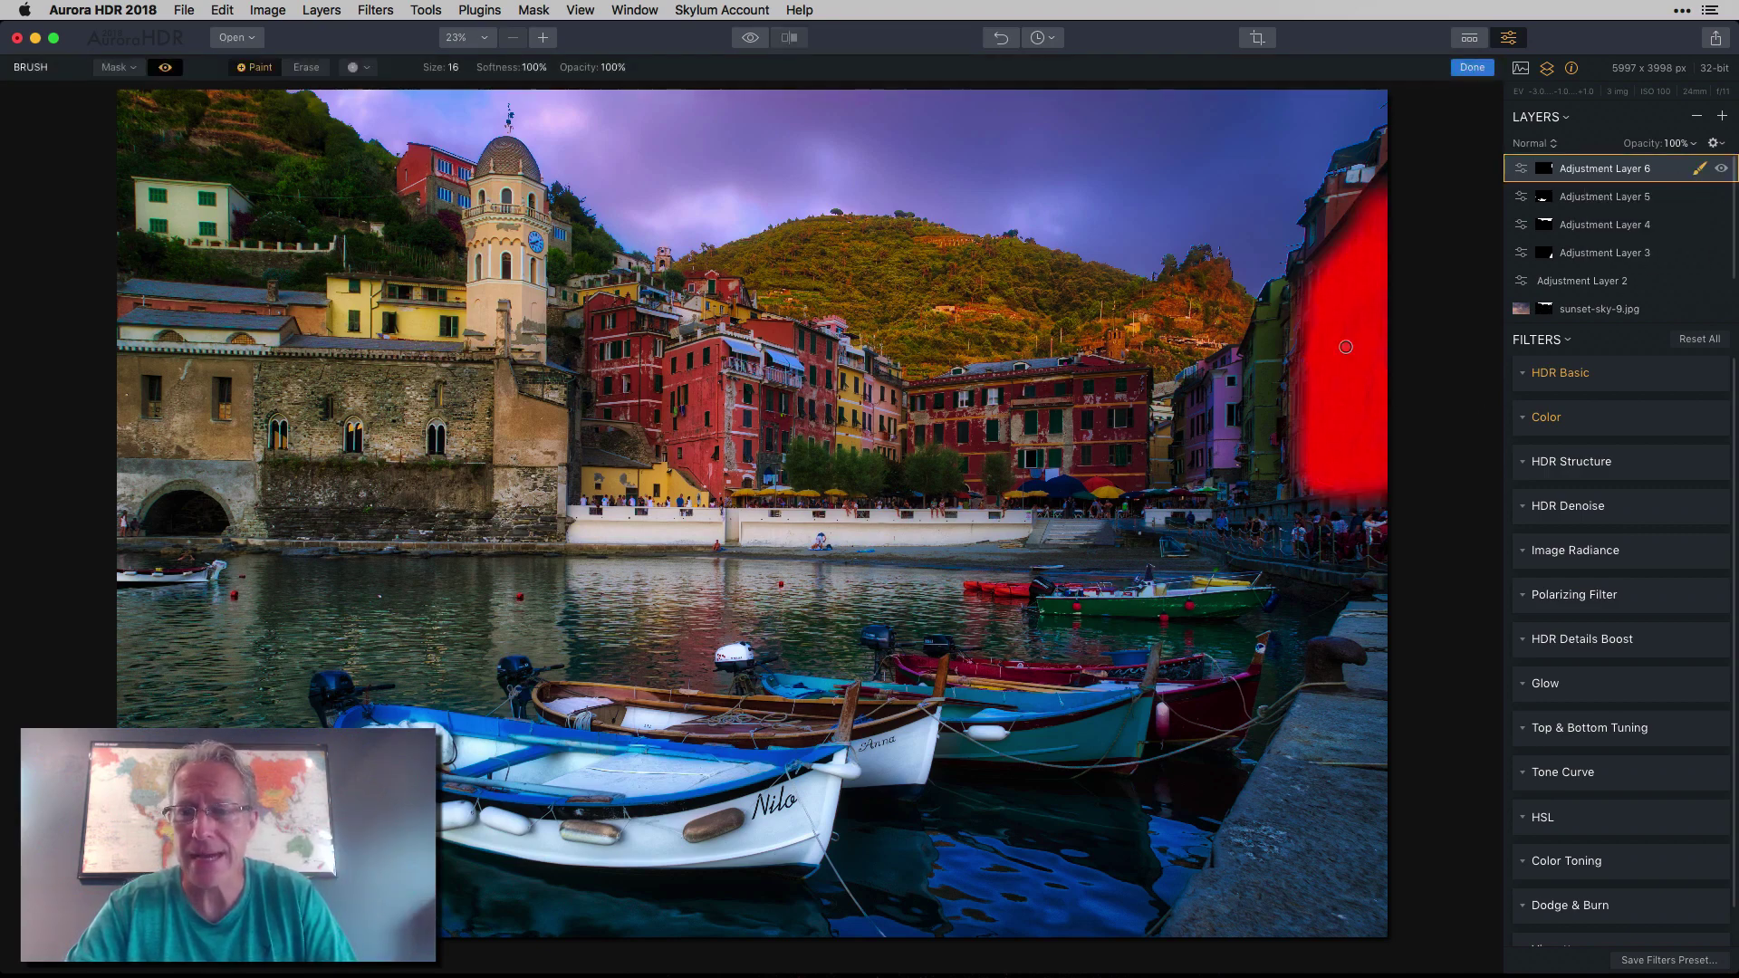
left_click(1464, 73)
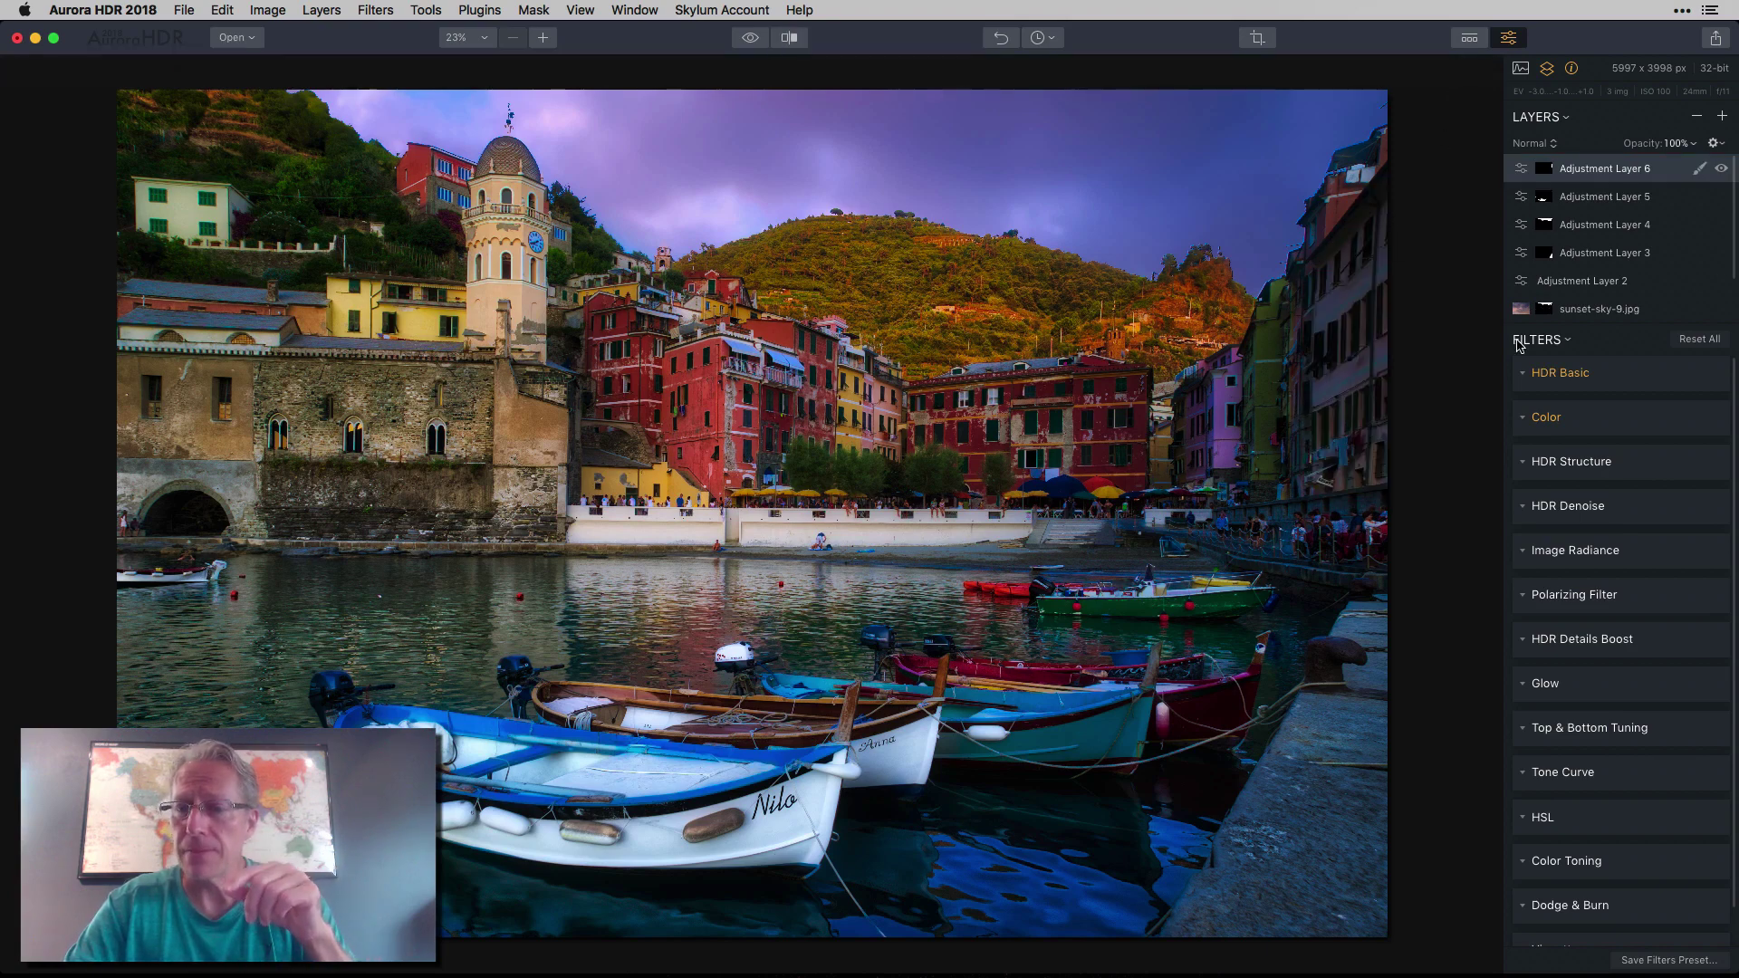
left_click(1529, 374)
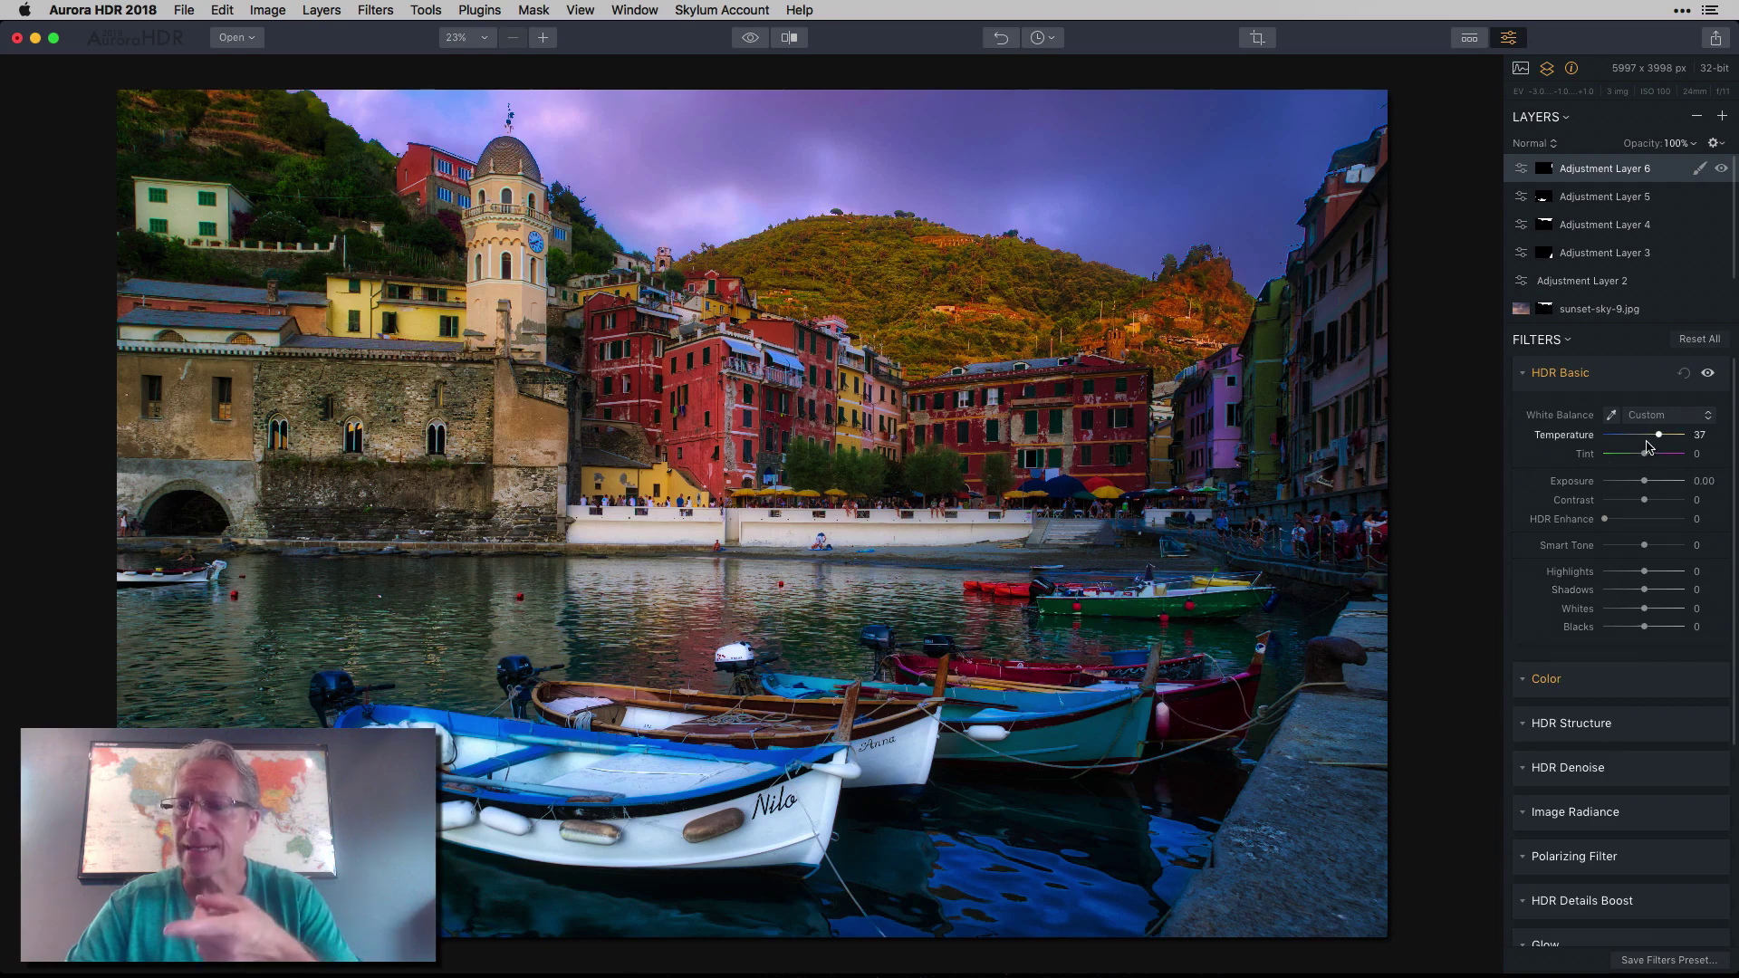
left_click(1531, 375)
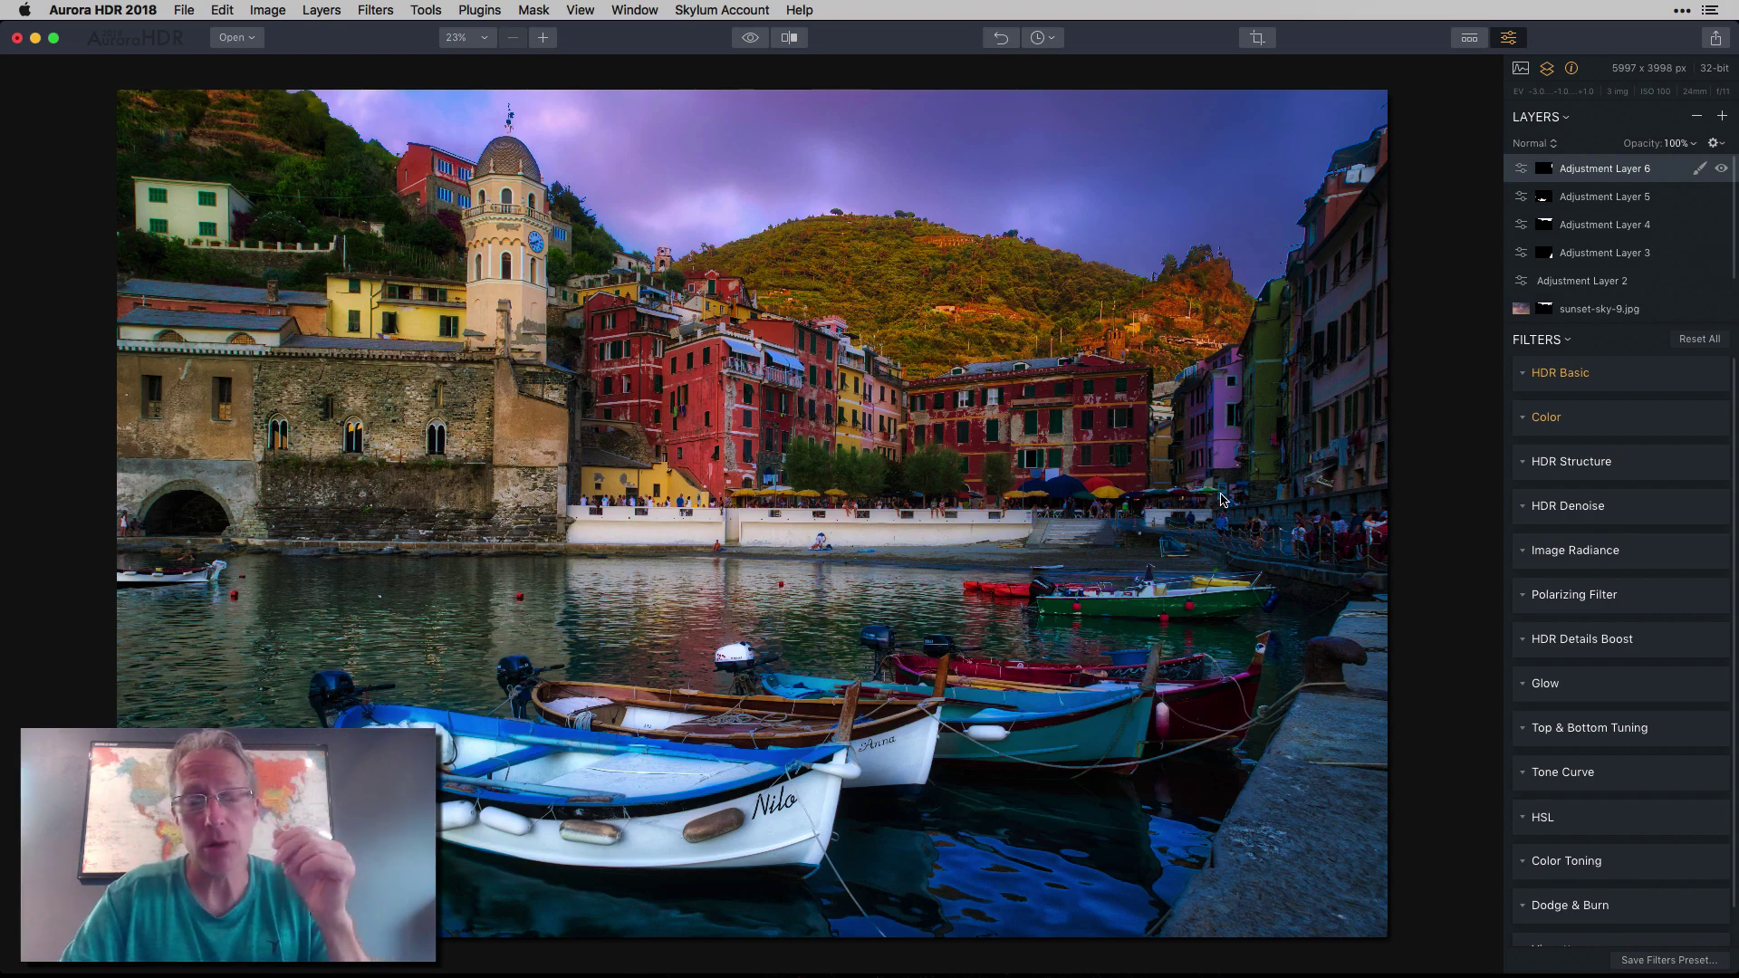
Show the dark, unedited original harbour photo to compare with the HDR result.
left_click(751, 39)
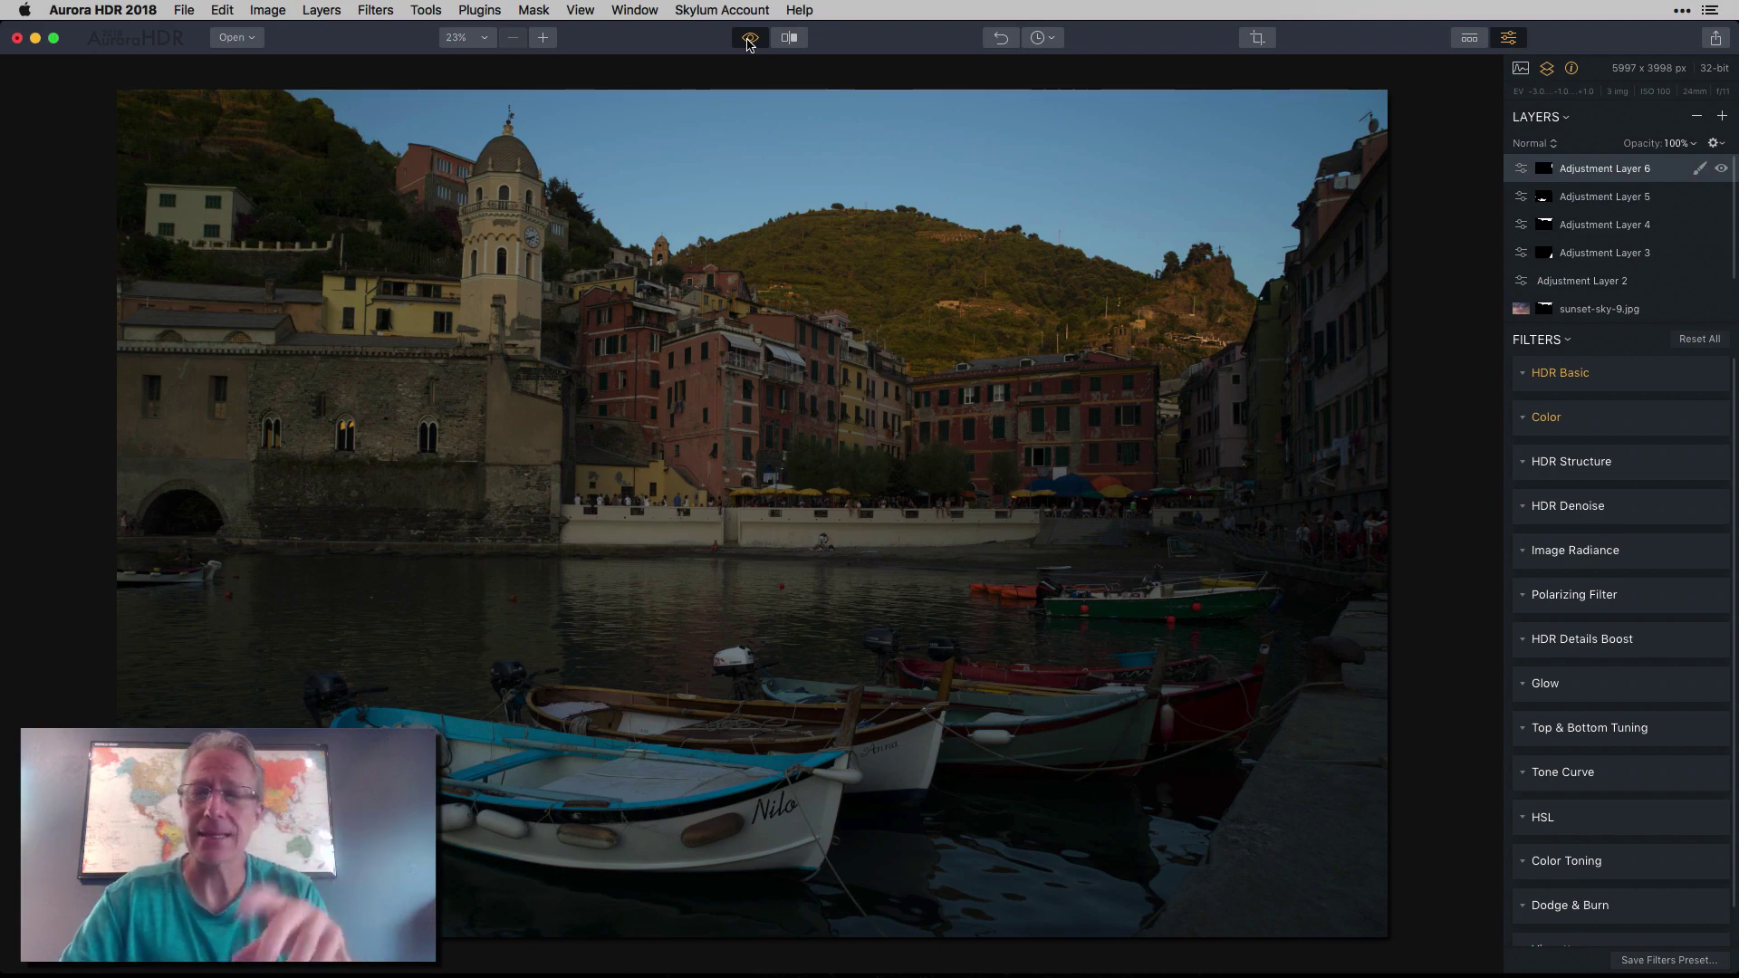
Turn off Show Original to bring back the processed harbour image with its purple sunset sky.
left_click(749, 40)
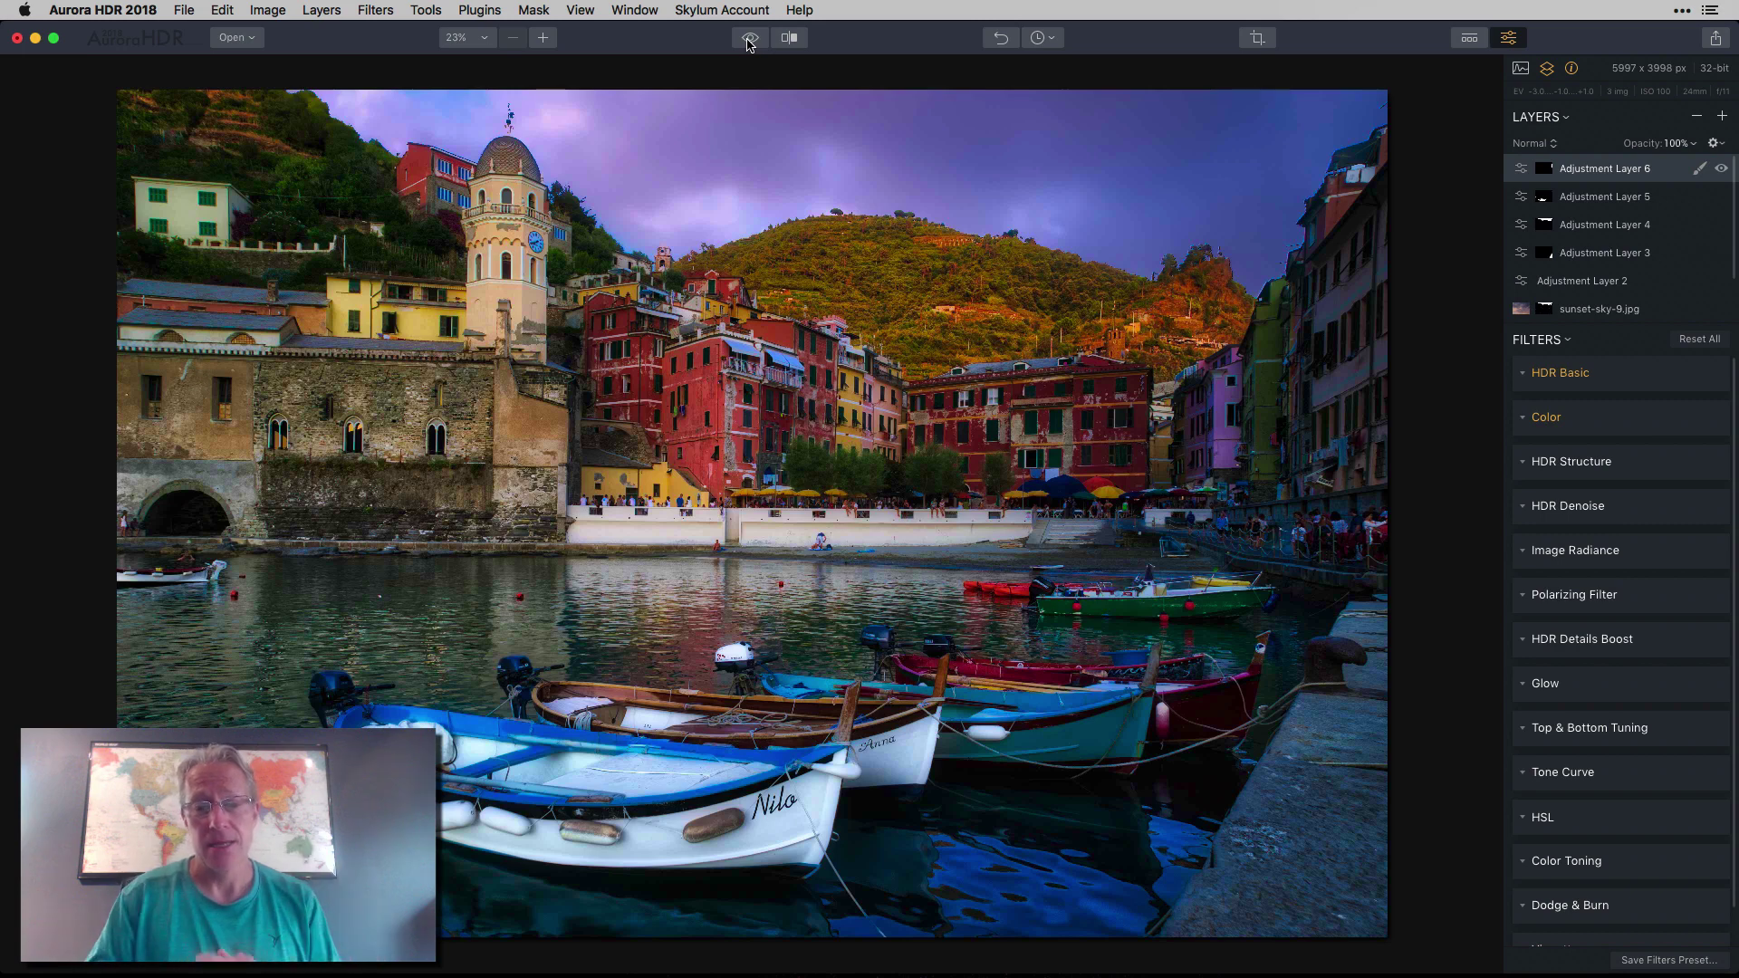